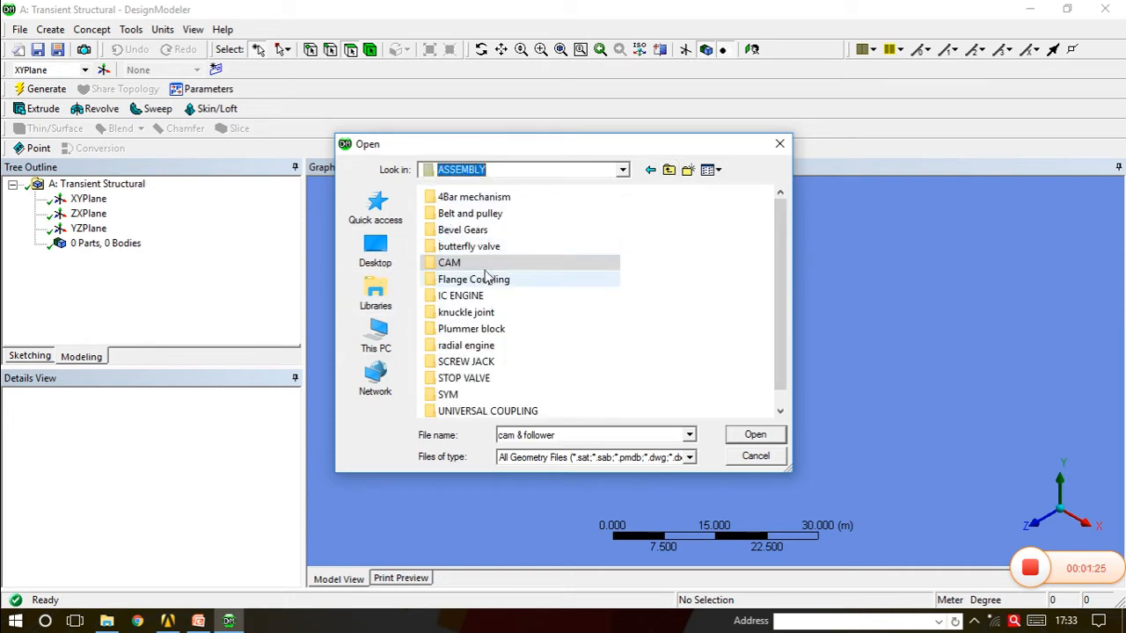
Import the cam & follower.igs geometry from the CAM folder and generate the model
double_click(466, 263)
click(725, 255)
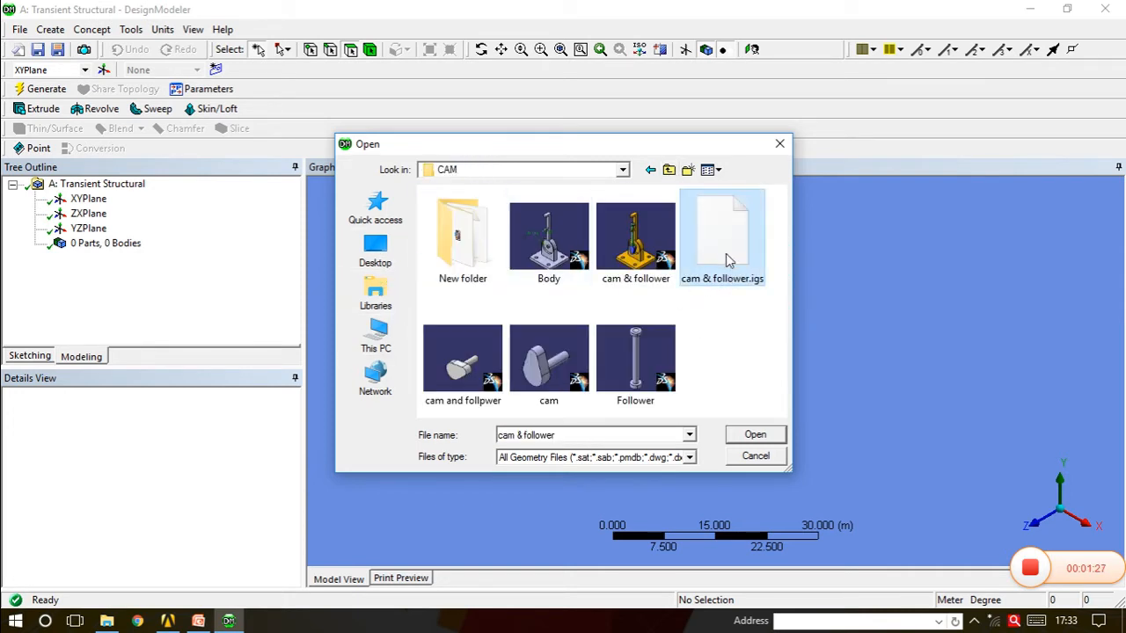
click(755, 433)
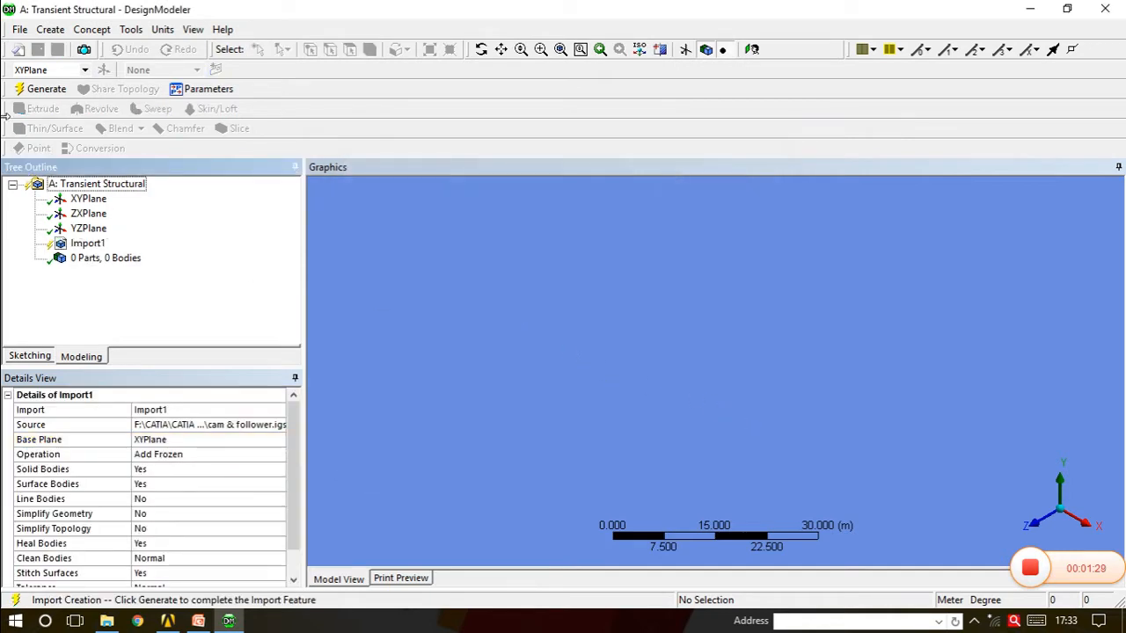
click(44, 89)
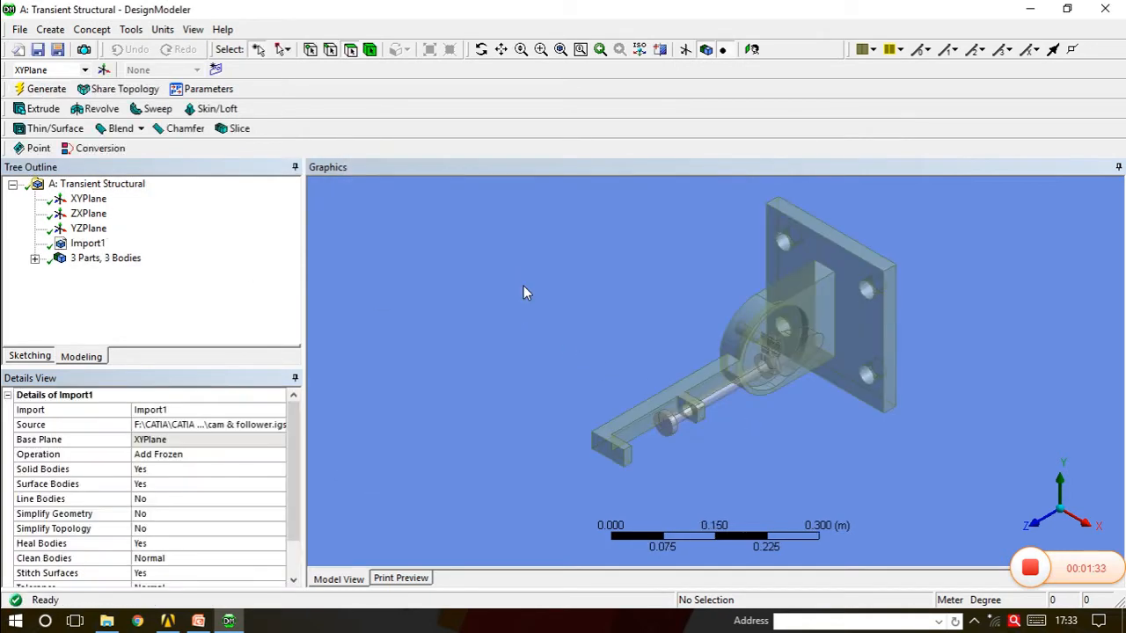
middle_drag(665, 372, 795, 379)
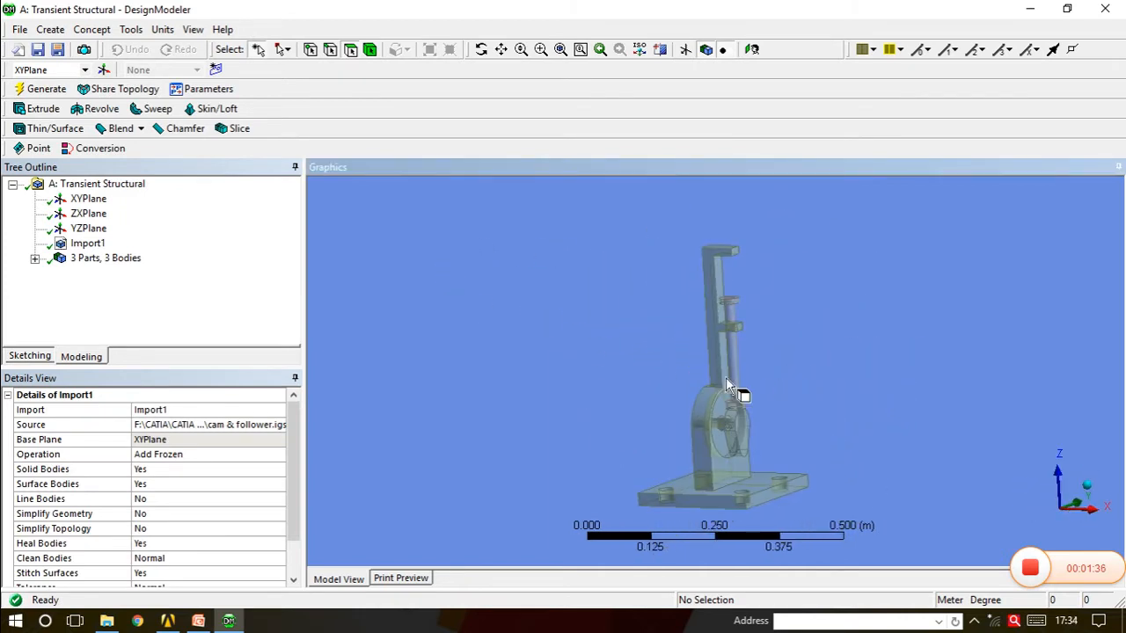
Expand the list of bodies and rename the follower rod's body as Follower
click(35, 261)
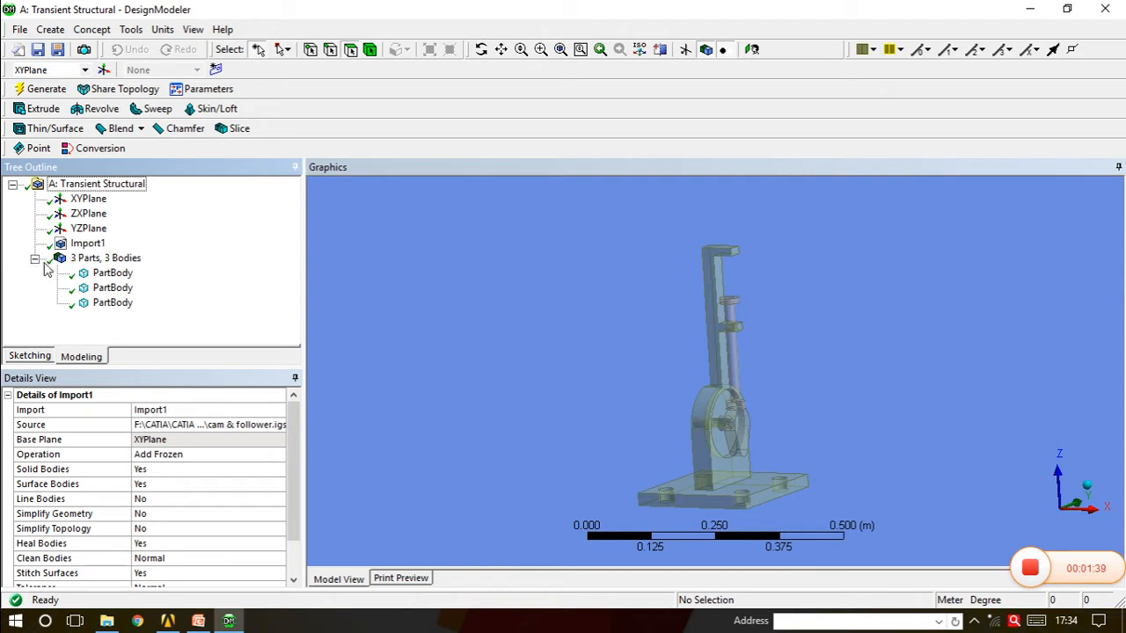
click(114, 274)
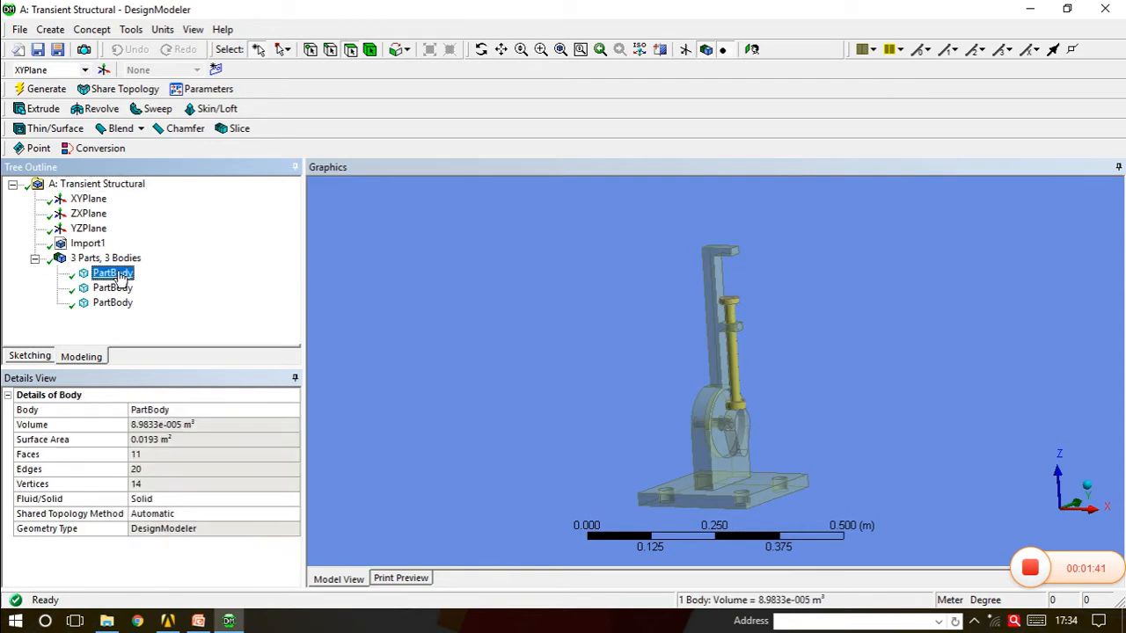
right_click(118, 278)
click(156, 355)
text(Follo)
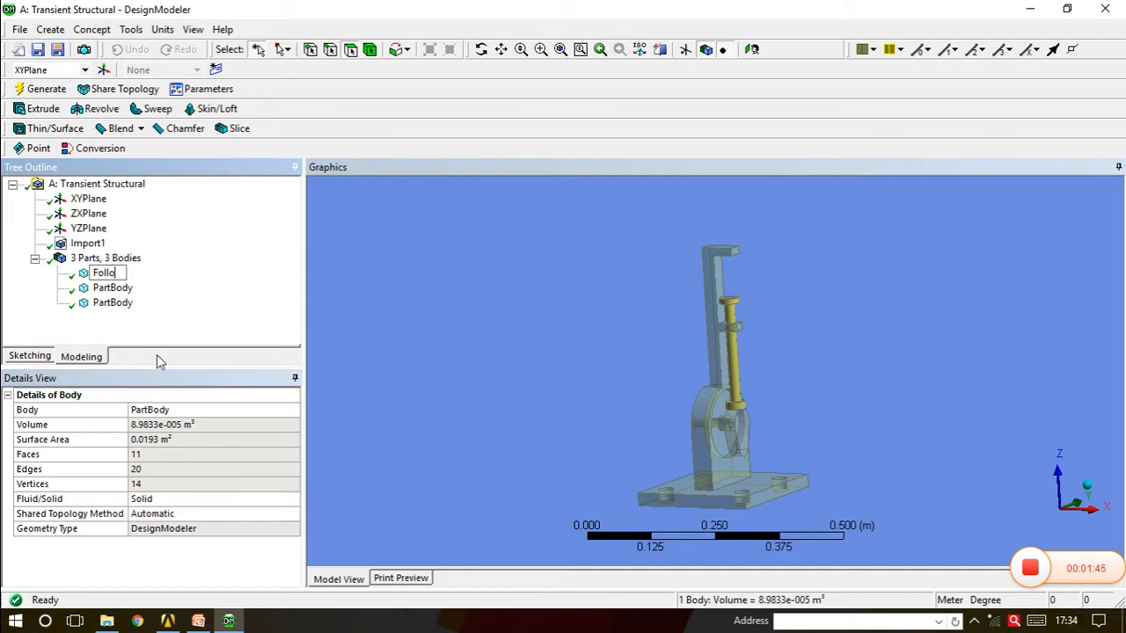
text(wer)
Rename the second PartBody, the cam, as Cam
click(121, 290)
right_click(125, 288)
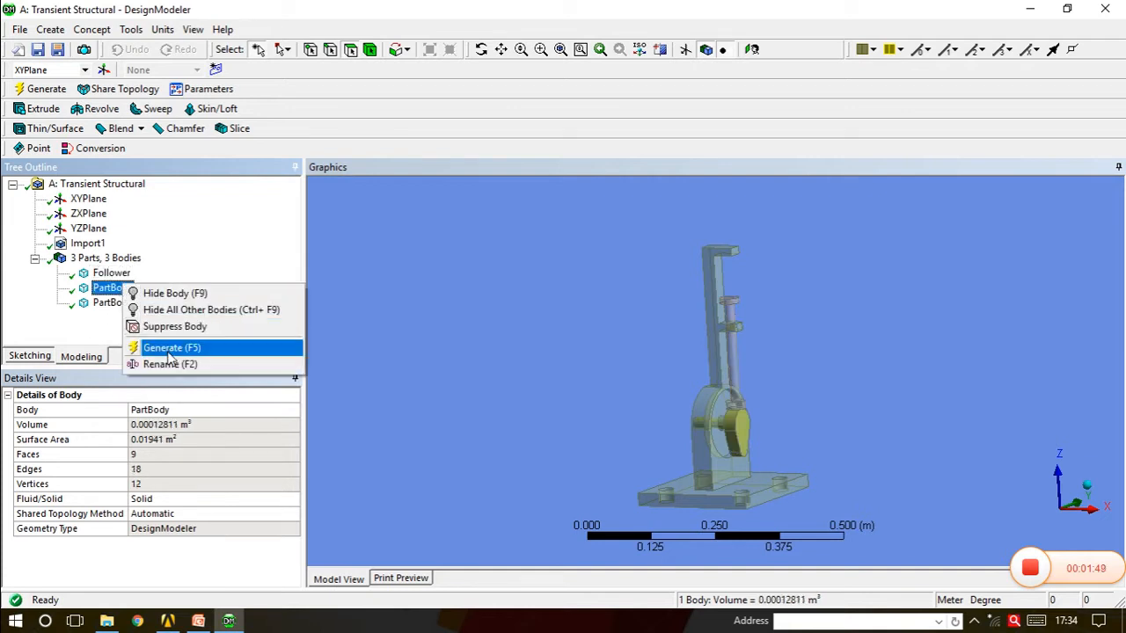
click(170, 364)
text(Cam)
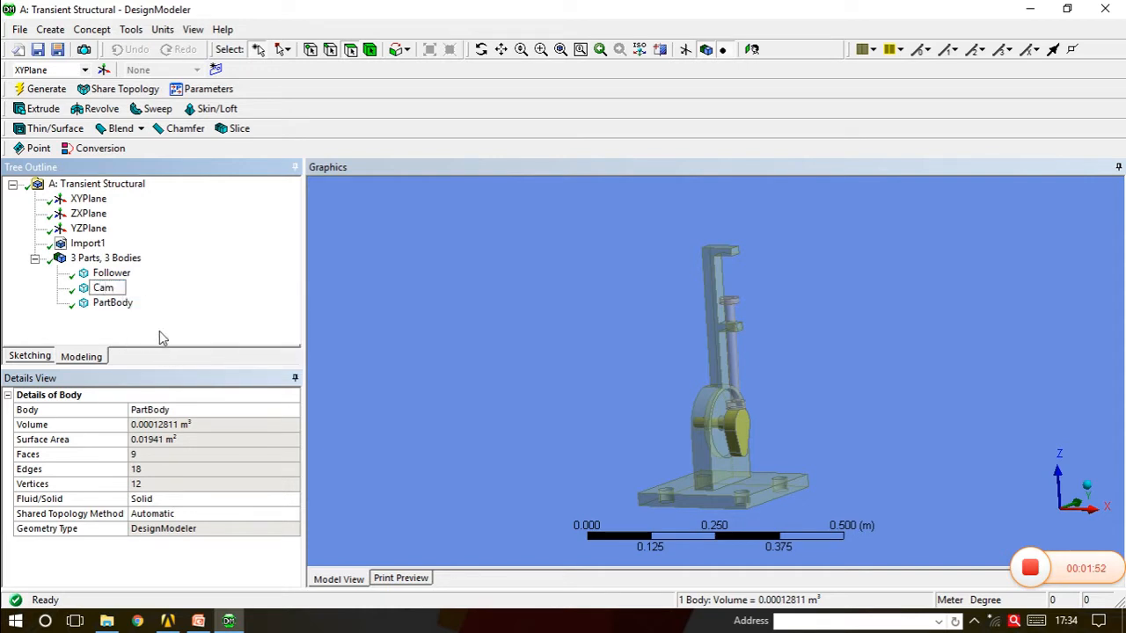
Rename the remaining PartBody as Support, and check the three named bodies one after another
click(126, 302)
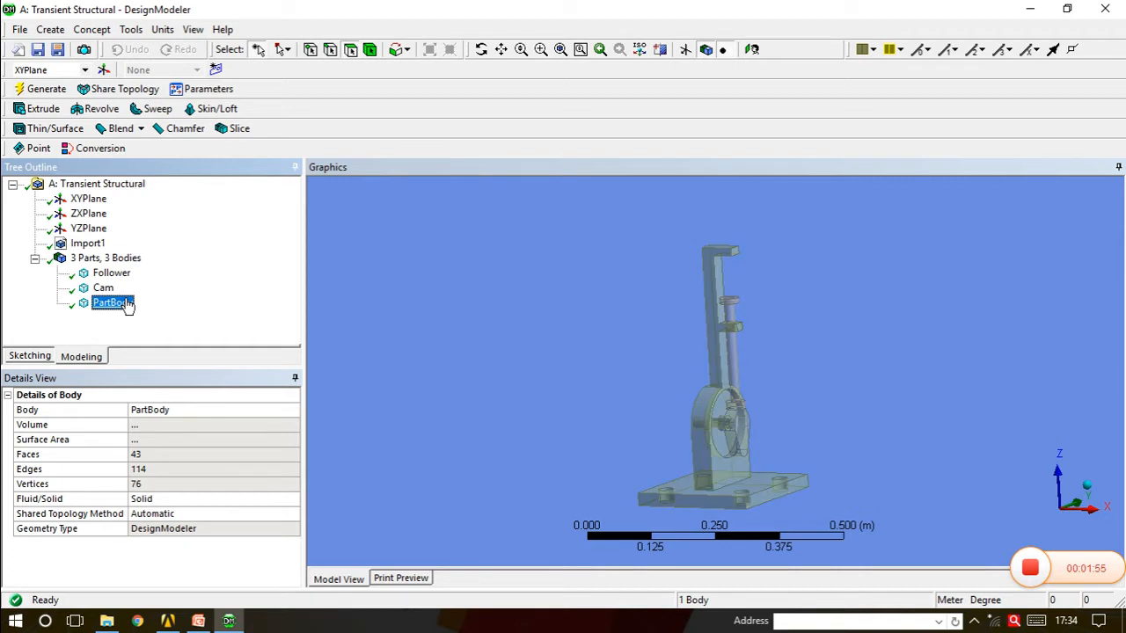
right_click(128, 305)
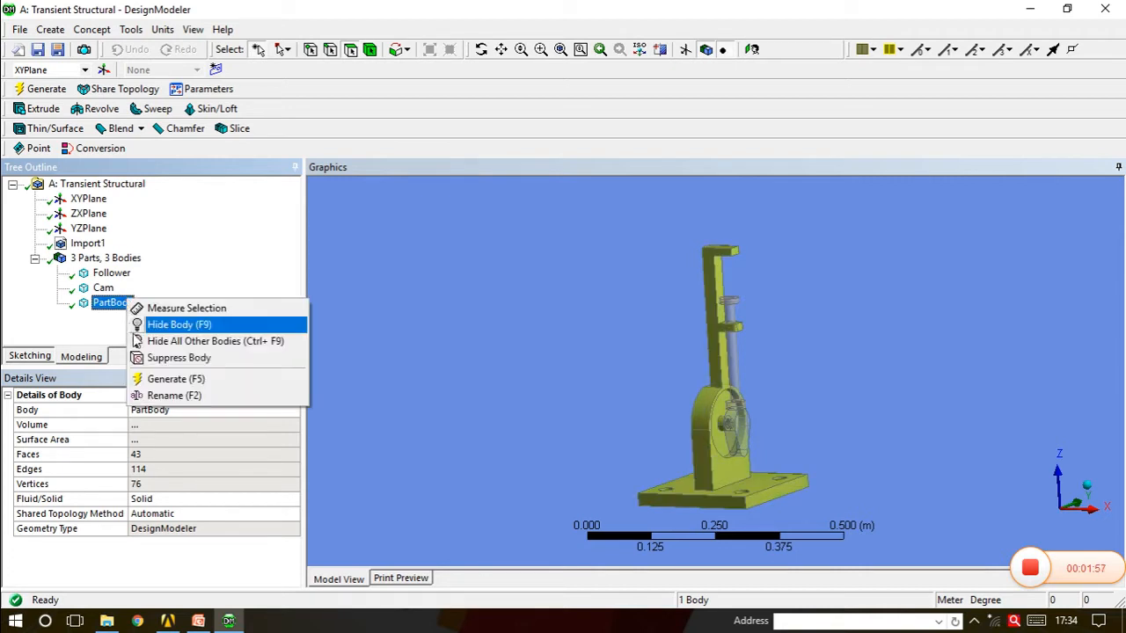
click(173, 395)
text(S)
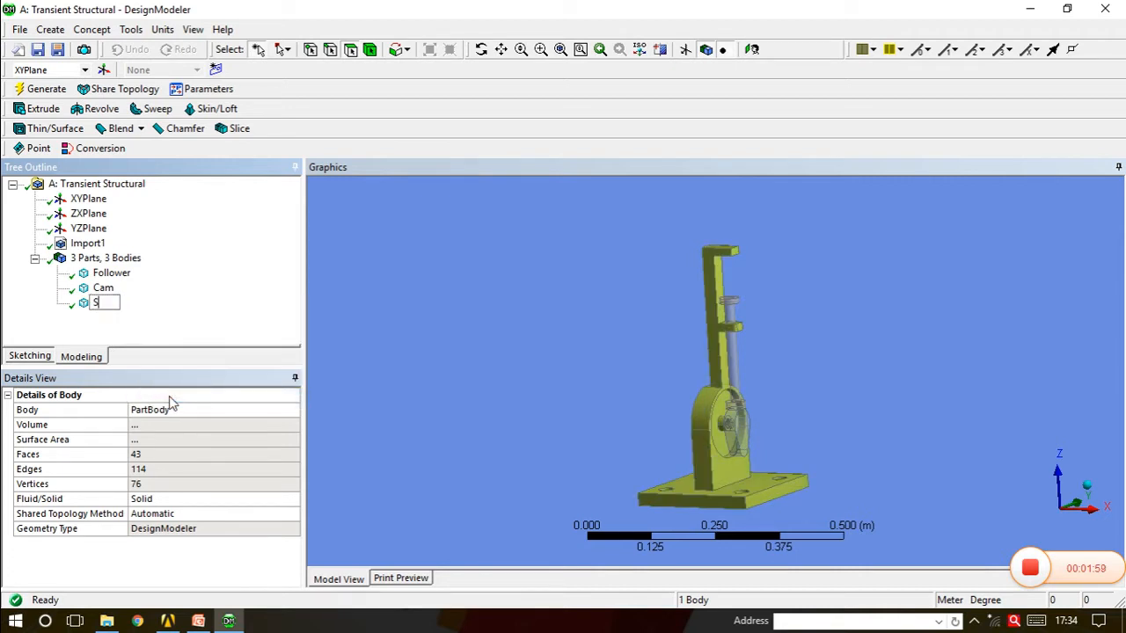
text(upport)
key(Return)
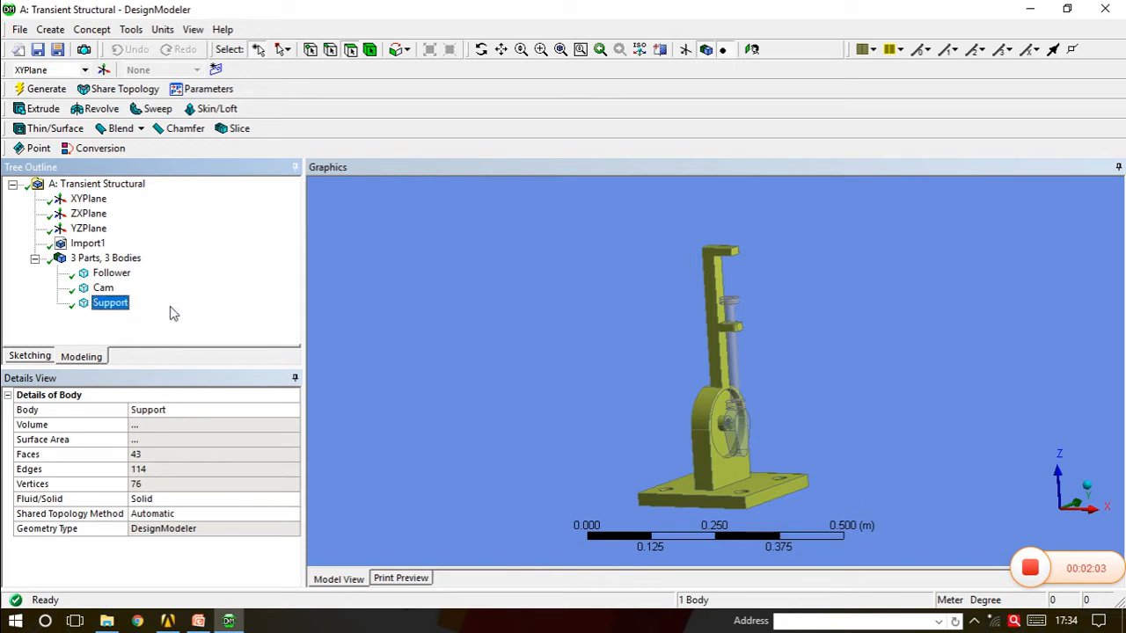
click(116, 275)
click(103, 290)
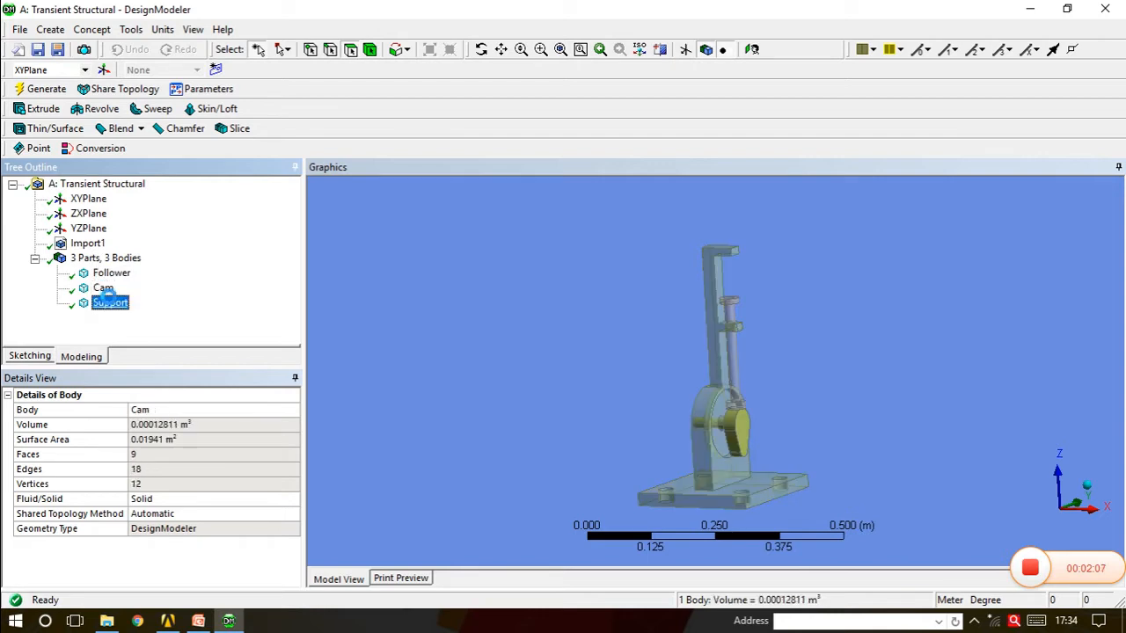
click(108, 302)
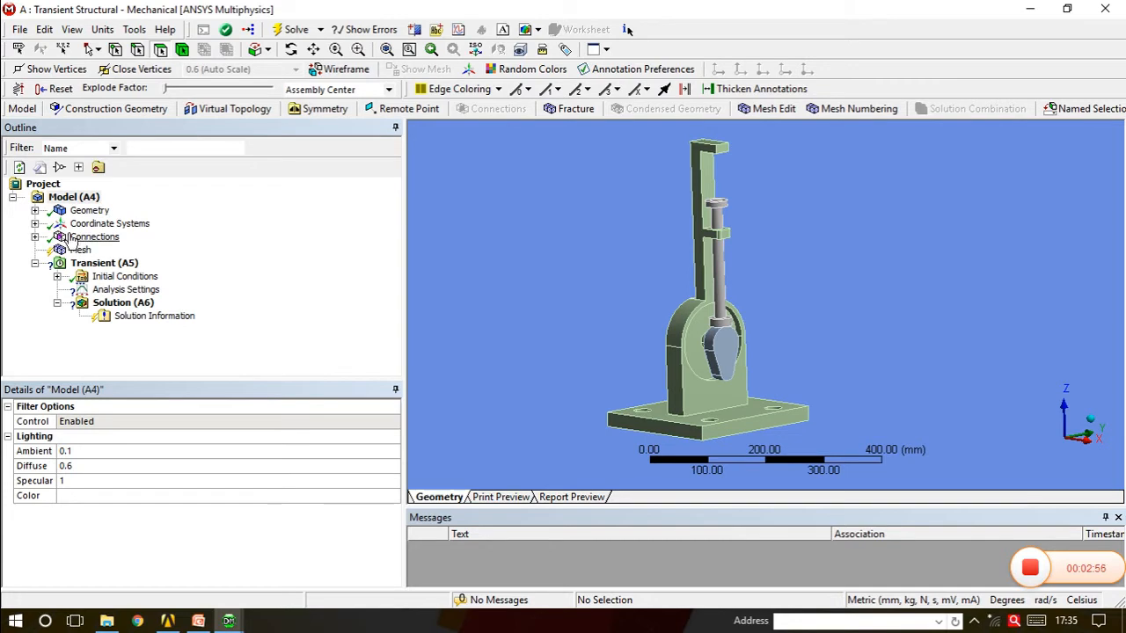
Review the three automatically generated contact regions and delete the whole Contacts group from Connections
click(34, 239)
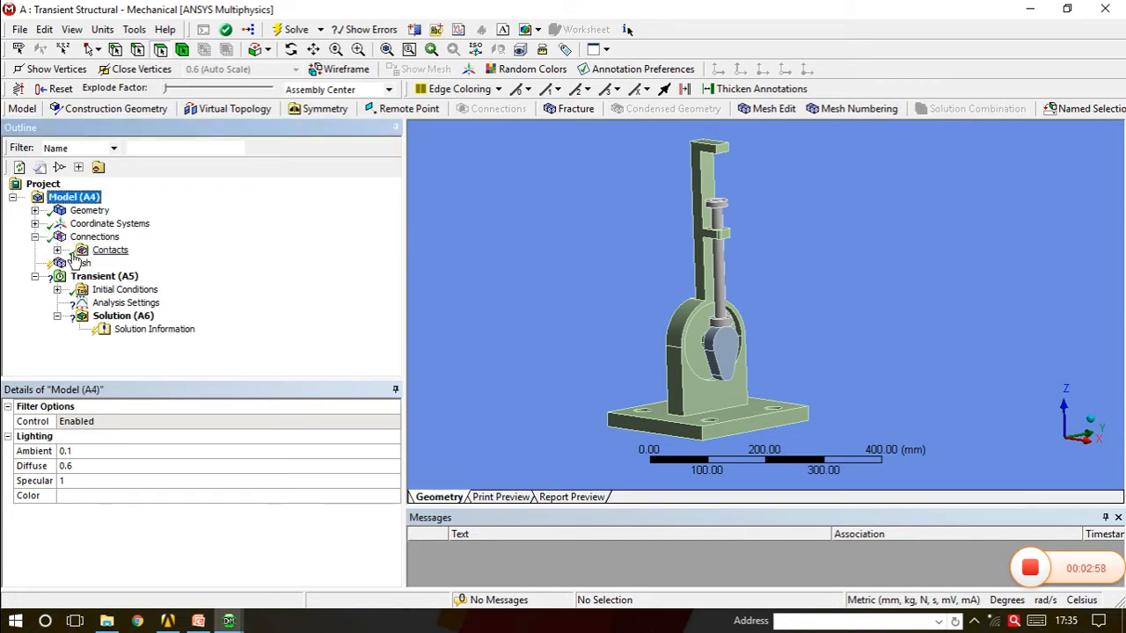
click(57, 250)
click(132, 265)
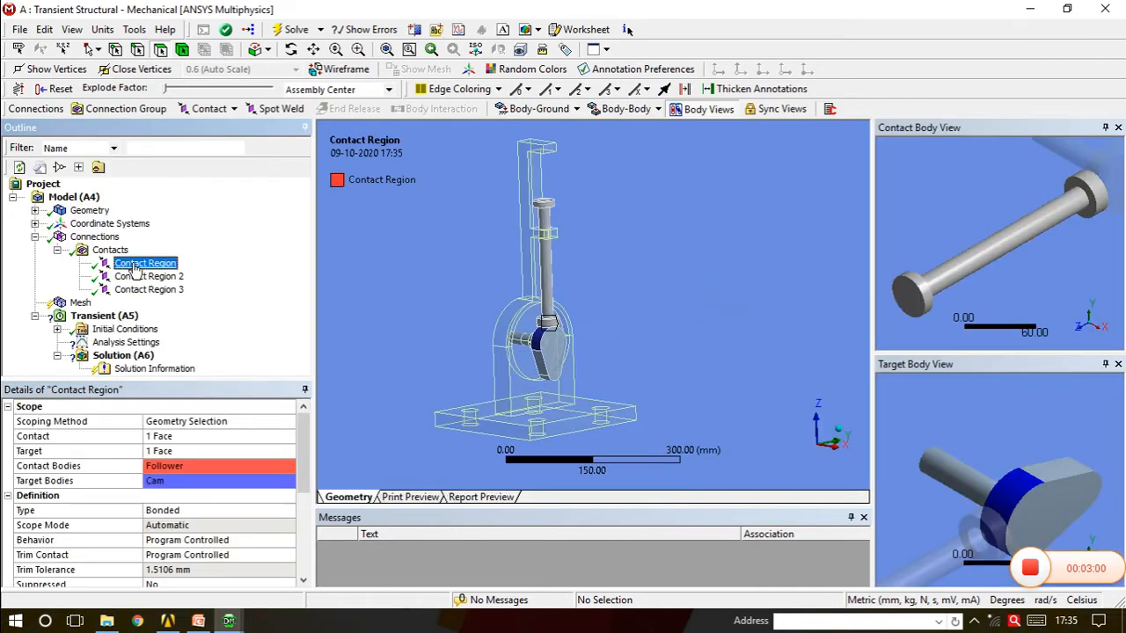
click(143, 279)
click(145, 290)
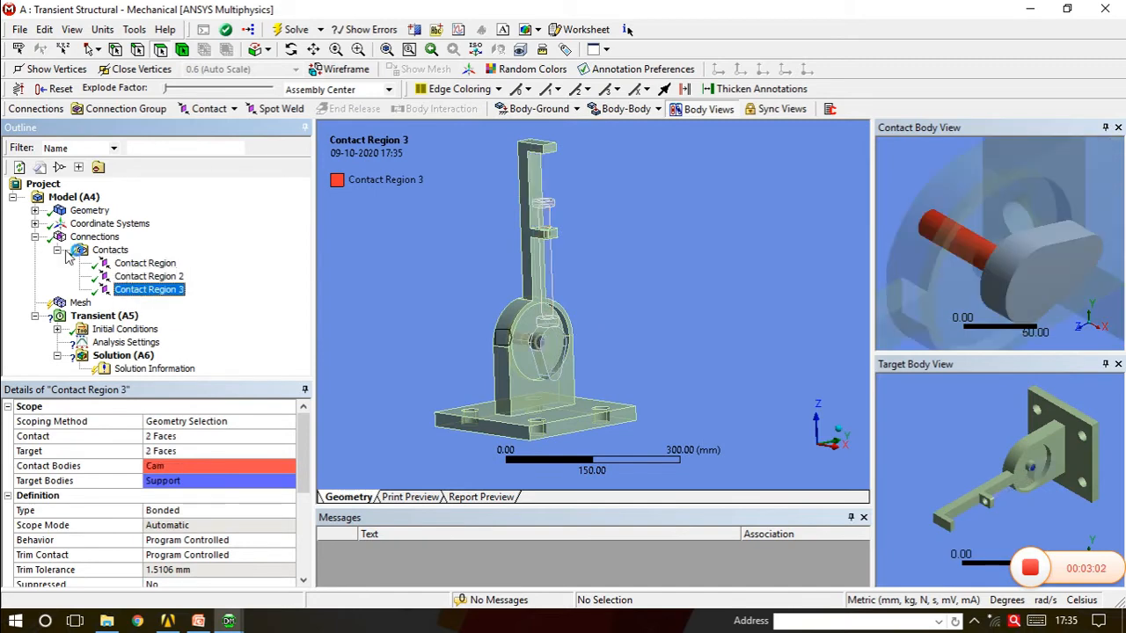
click(35, 237)
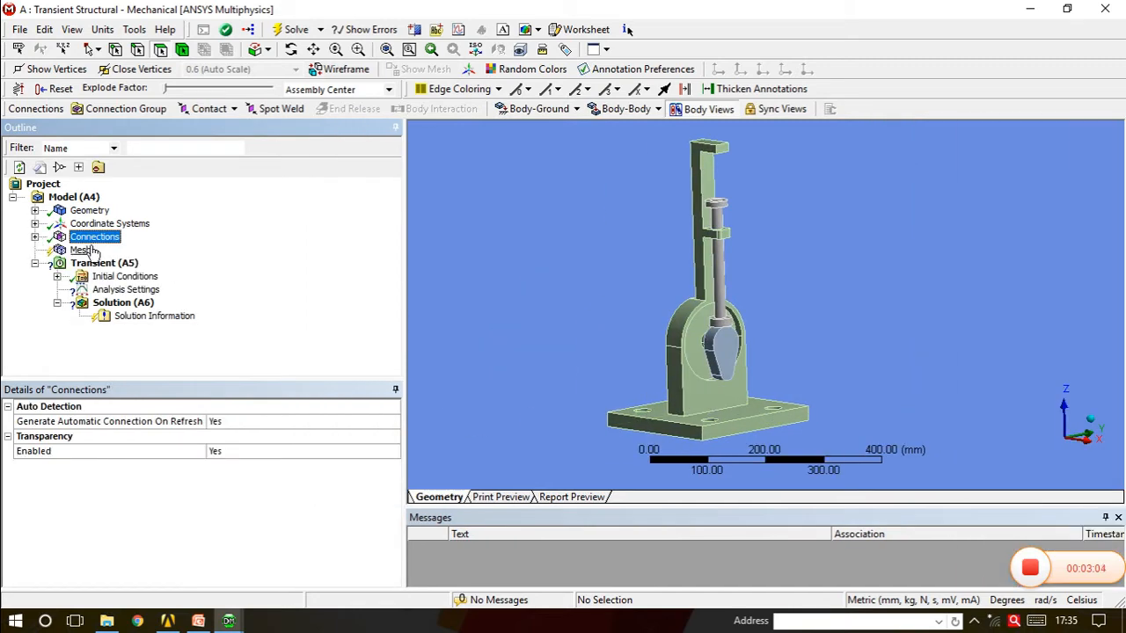
click(34, 236)
click(112, 251)
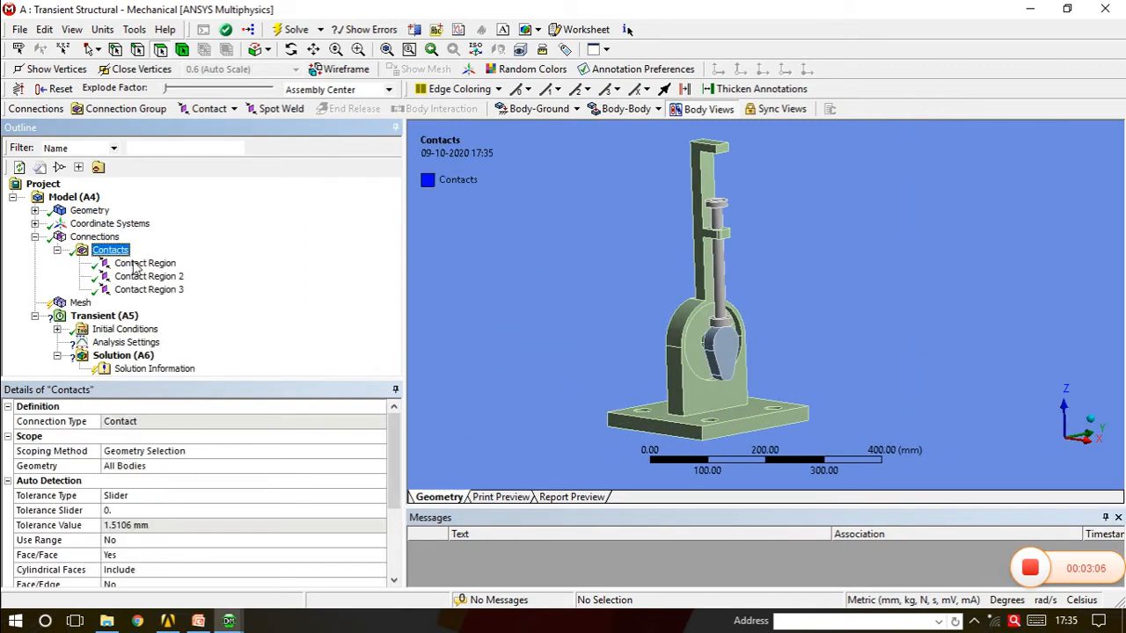
right_click(126, 253)
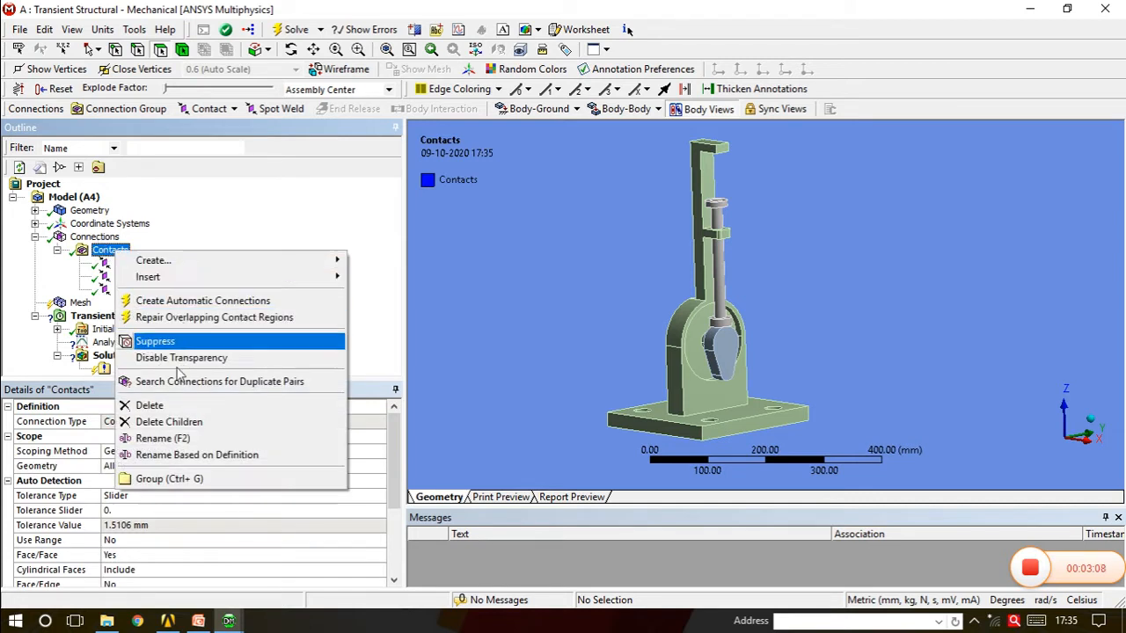
click(167, 406)
click(536, 373)
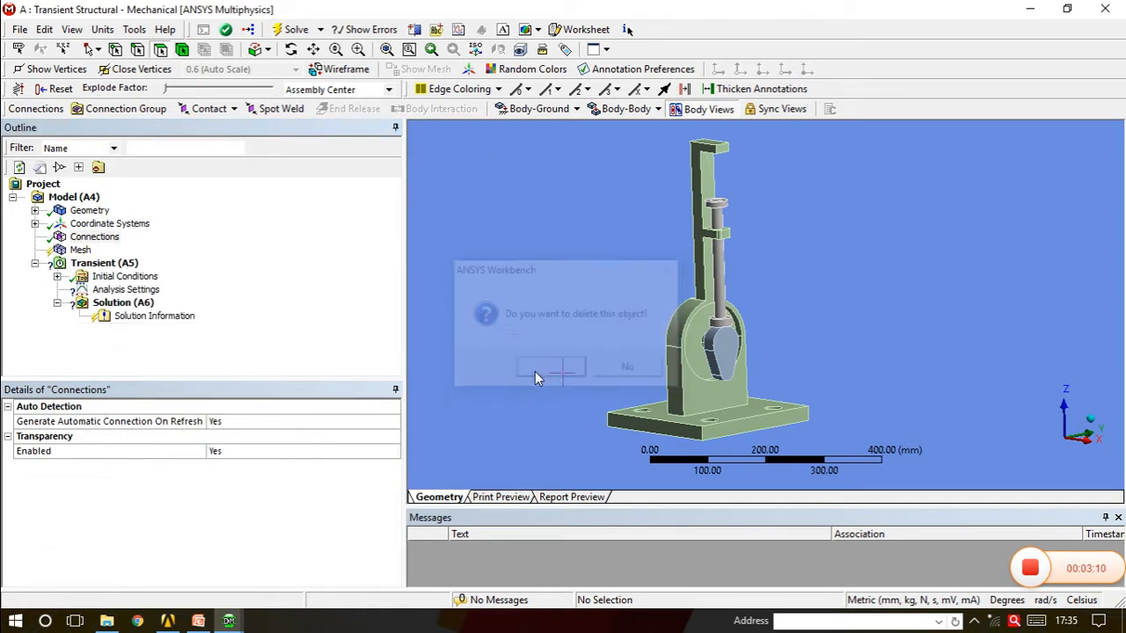
Insert a manual contact region under Connections and explode the assembly view to separate the parts
right_click(103, 237)
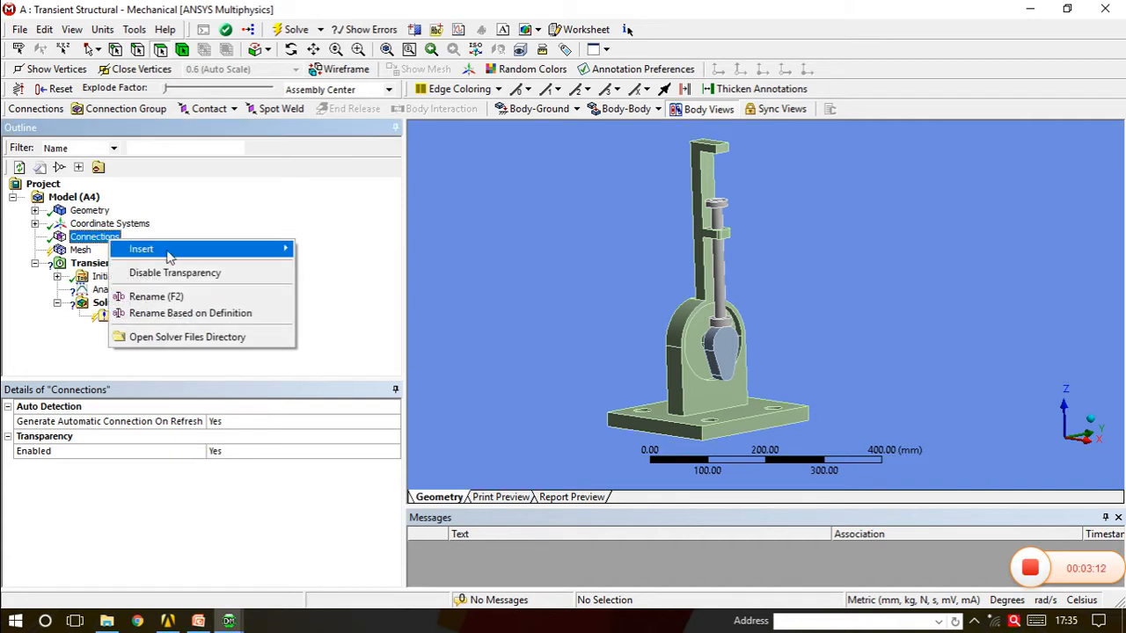
mouse_move(216, 251)
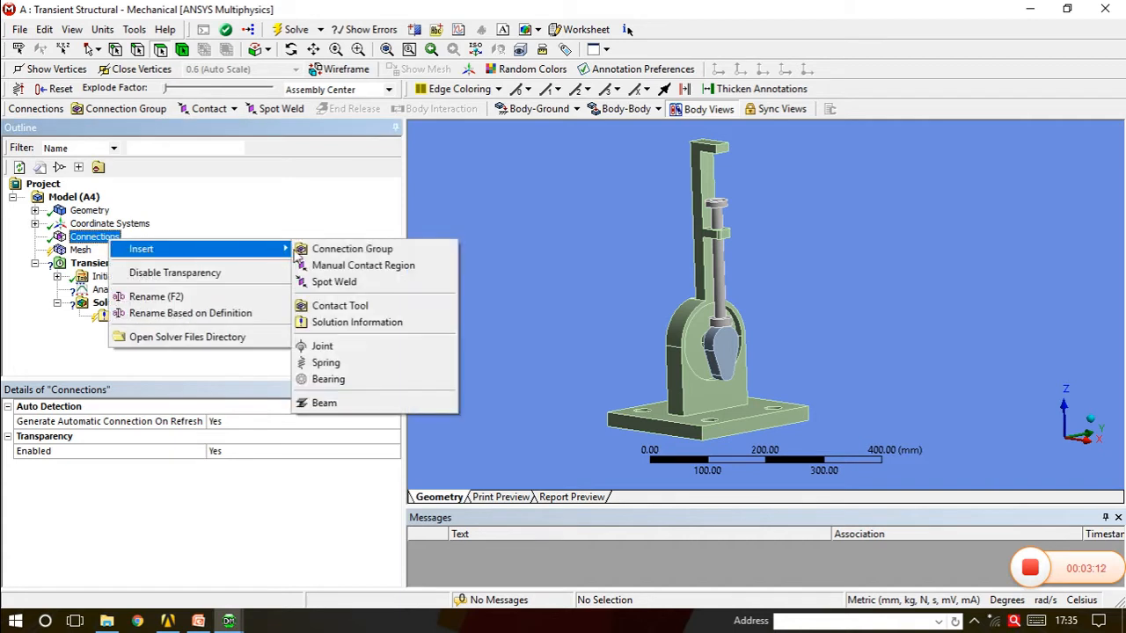
click(334, 266)
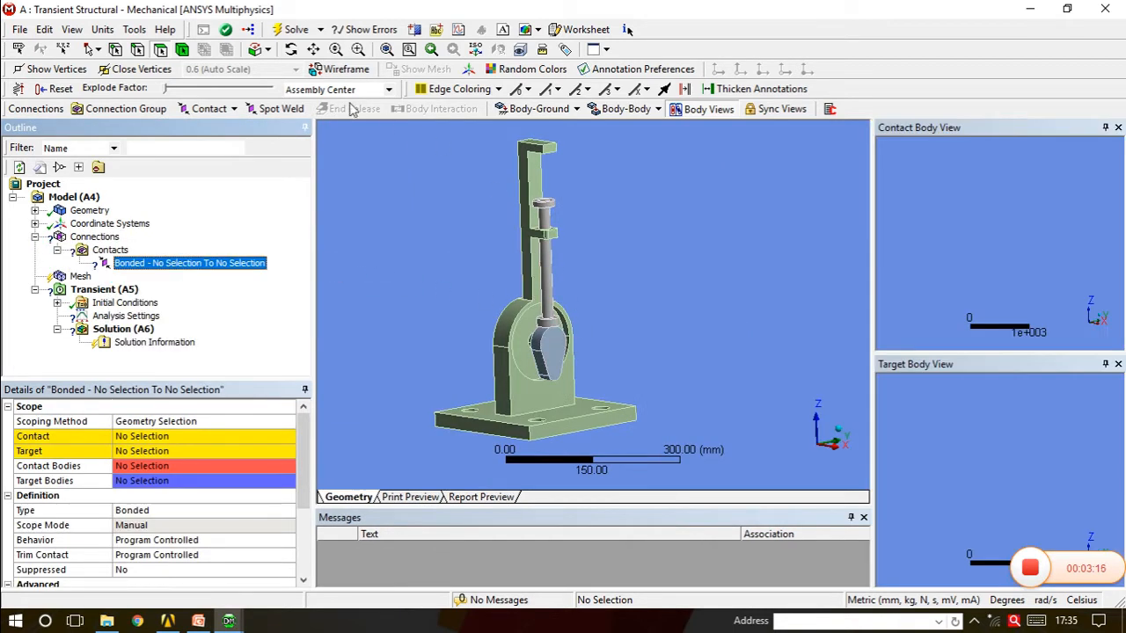
drag(164, 89, 197, 89)
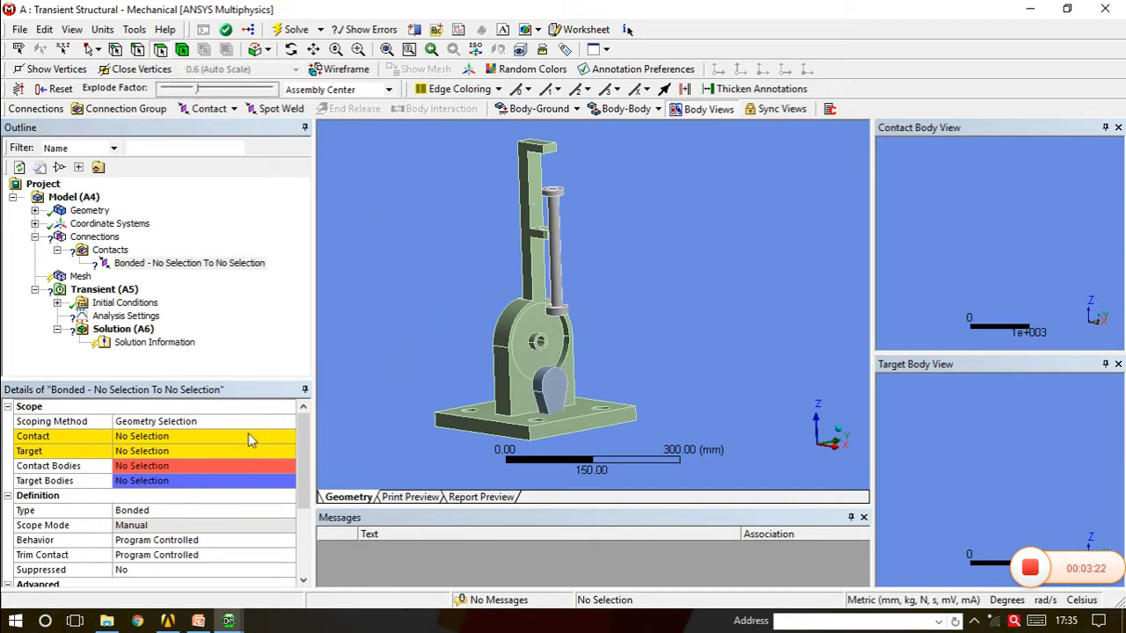
Scope the contact region's target to the four faces around the cam's outer profile, exploding the view further to reach them
click(188, 452)
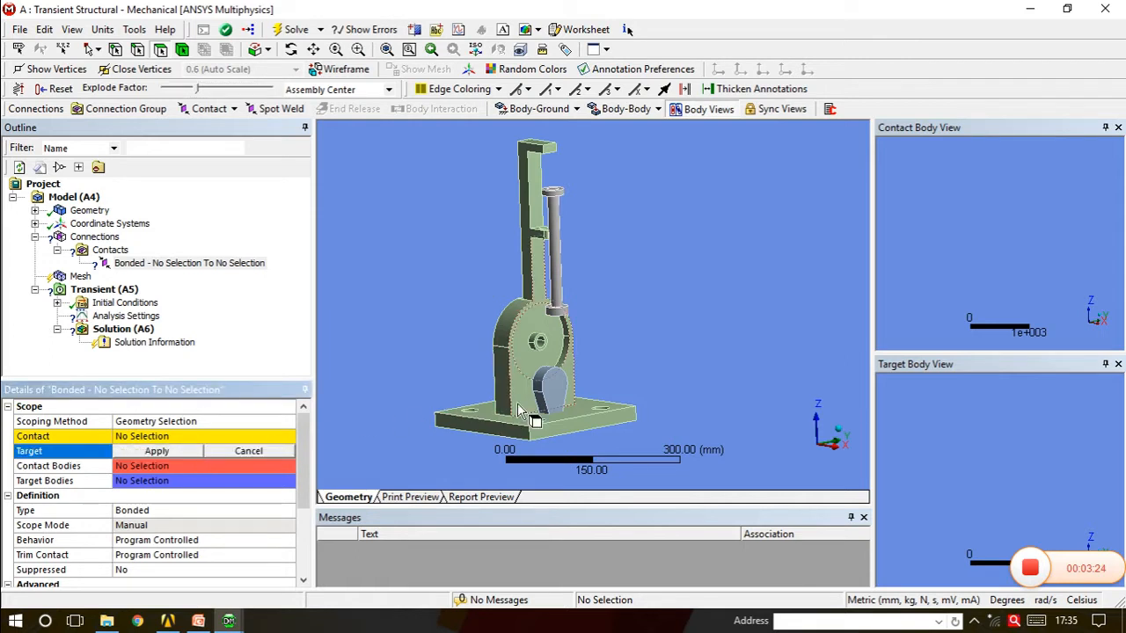
mouse_move(533, 385)
middle_down()
mouse_move(536, 401)
mouse_move(554, 393)
middle_up()
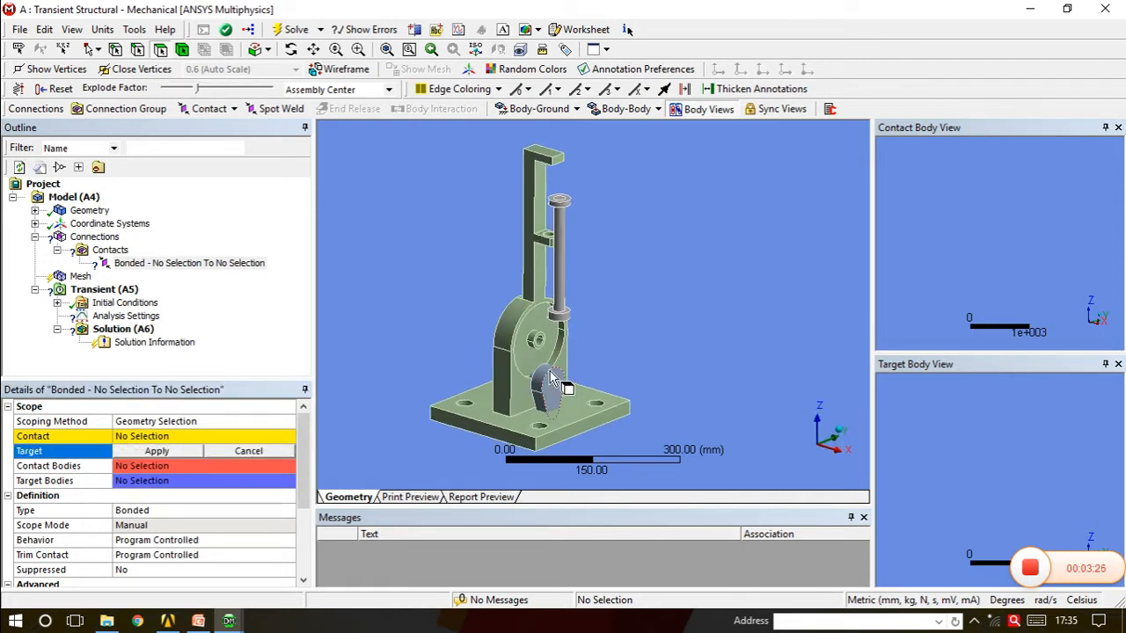
click(548, 378)
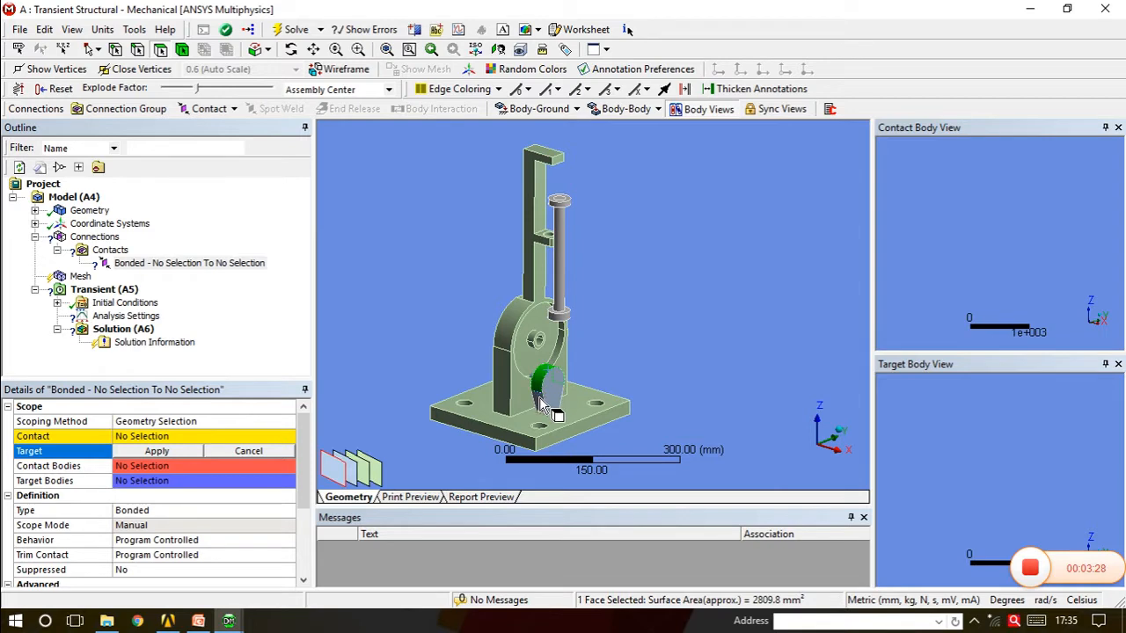
ctrl+click(540, 404)
middle_drag(580, 391, 536, 396)
ctrl+click(588, 387)
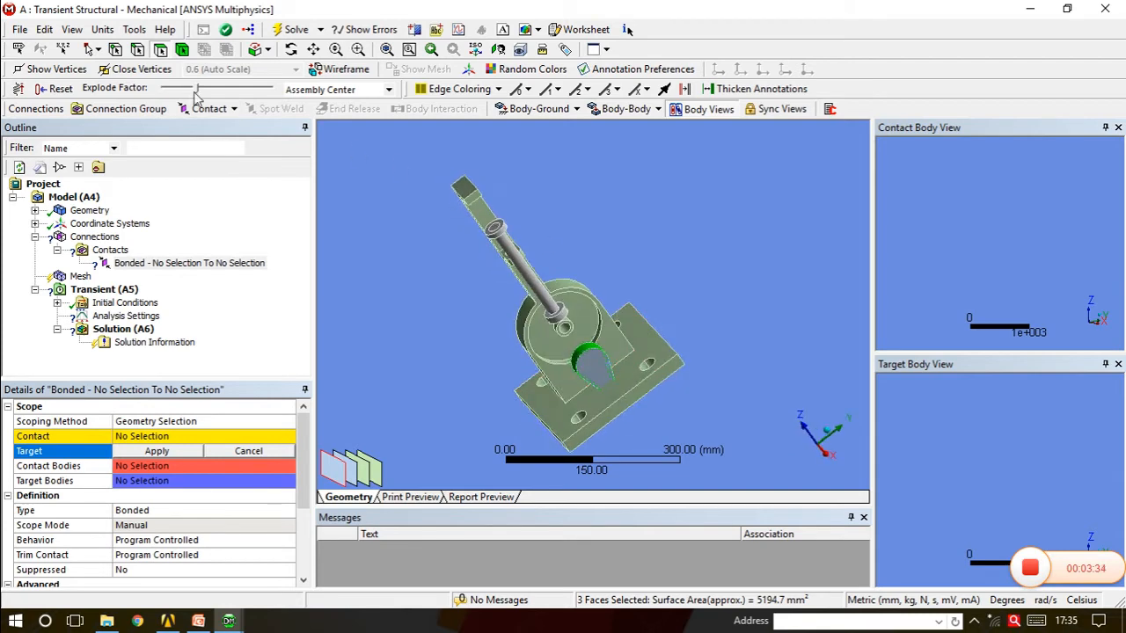
drag(196, 91, 220, 95)
middle_drag(534, 325, 510, 295)
ctrl+click(621, 392)
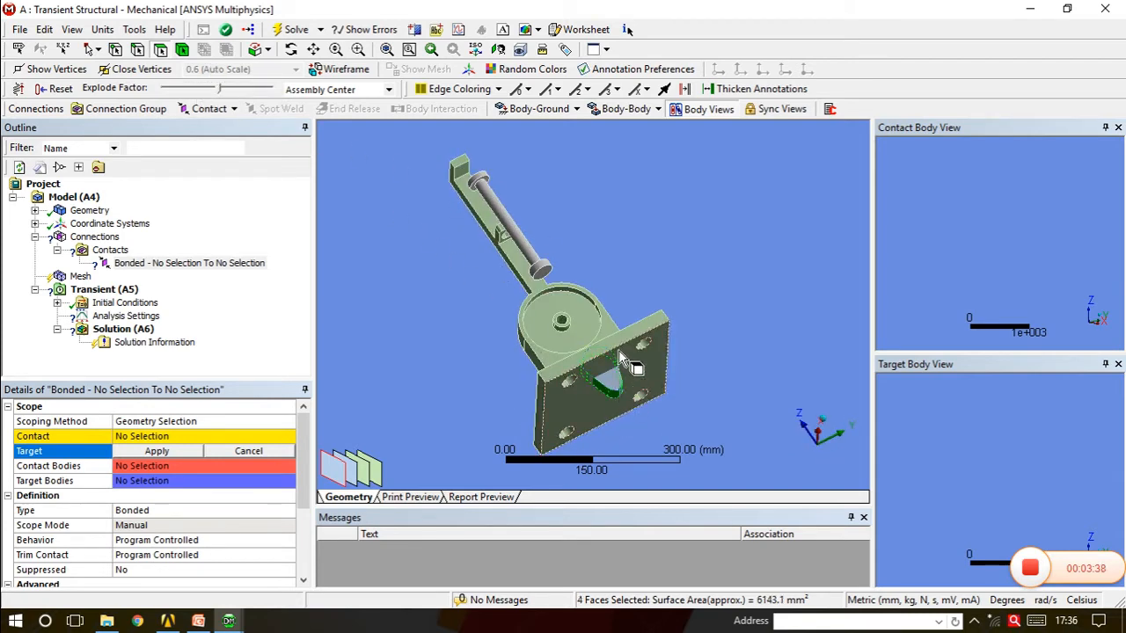
middle_drag(621, 354, 638, 392)
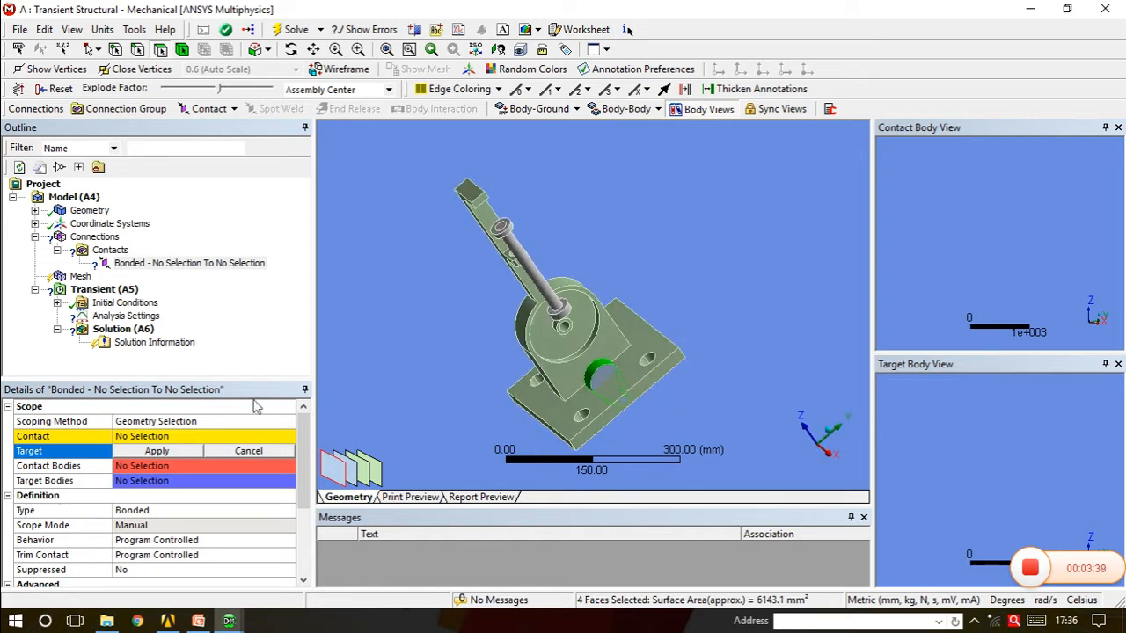
click(157, 451)
Scope the contact side of the contact region to the follower's bottom end face that rides on the cam
middle_drag(454, 385, 397, 299)
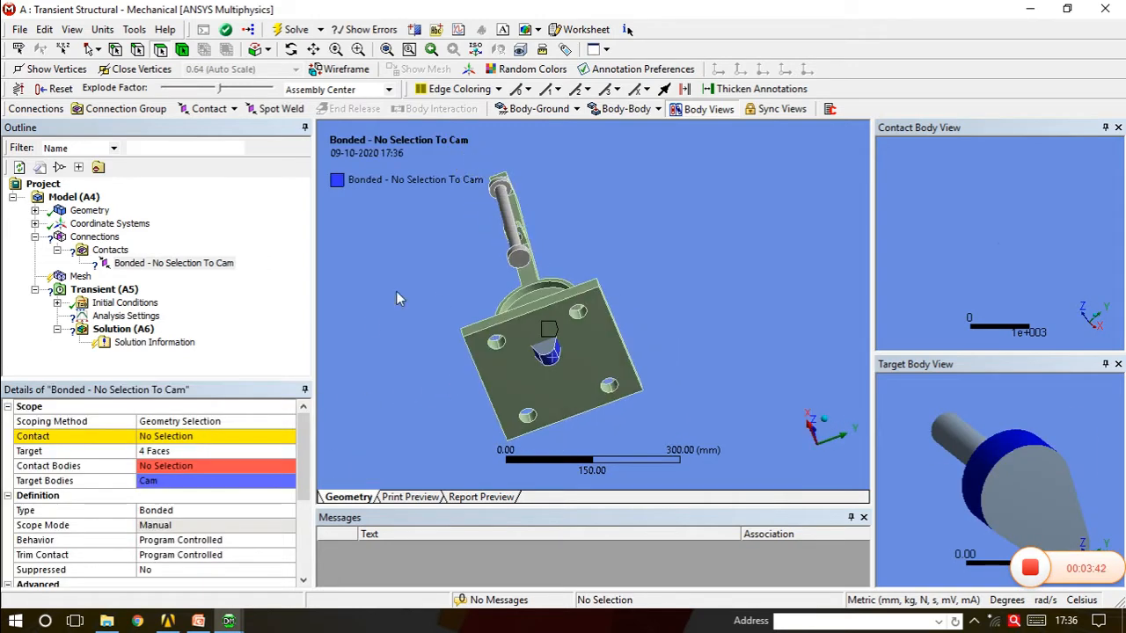
click(211, 436)
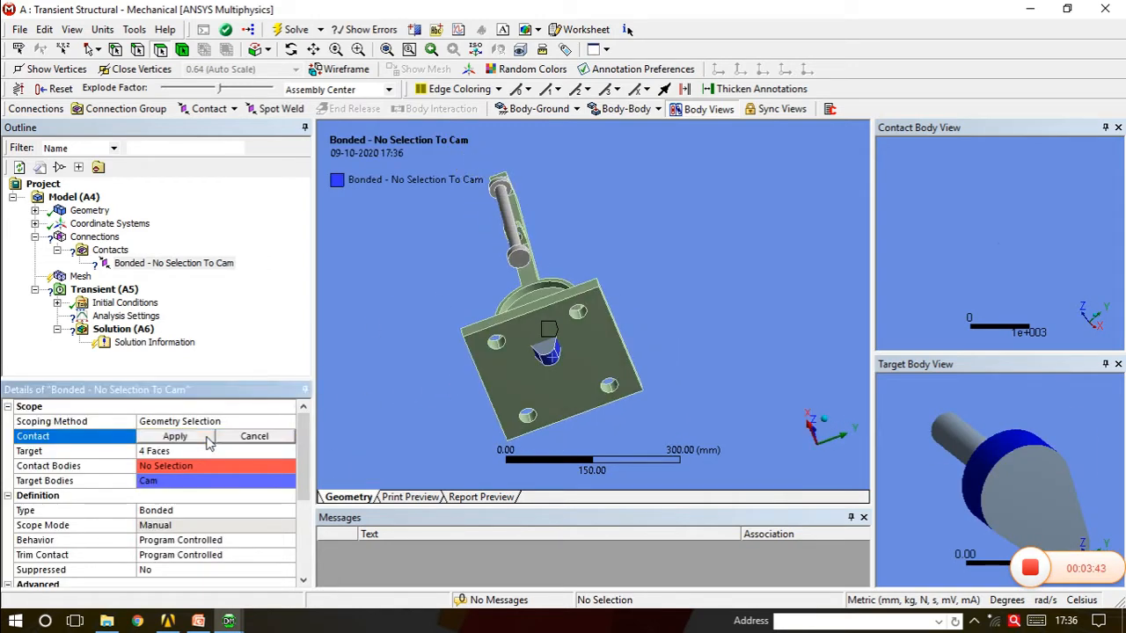
click(519, 272)
middle_drag(519, 276, 495, 374)
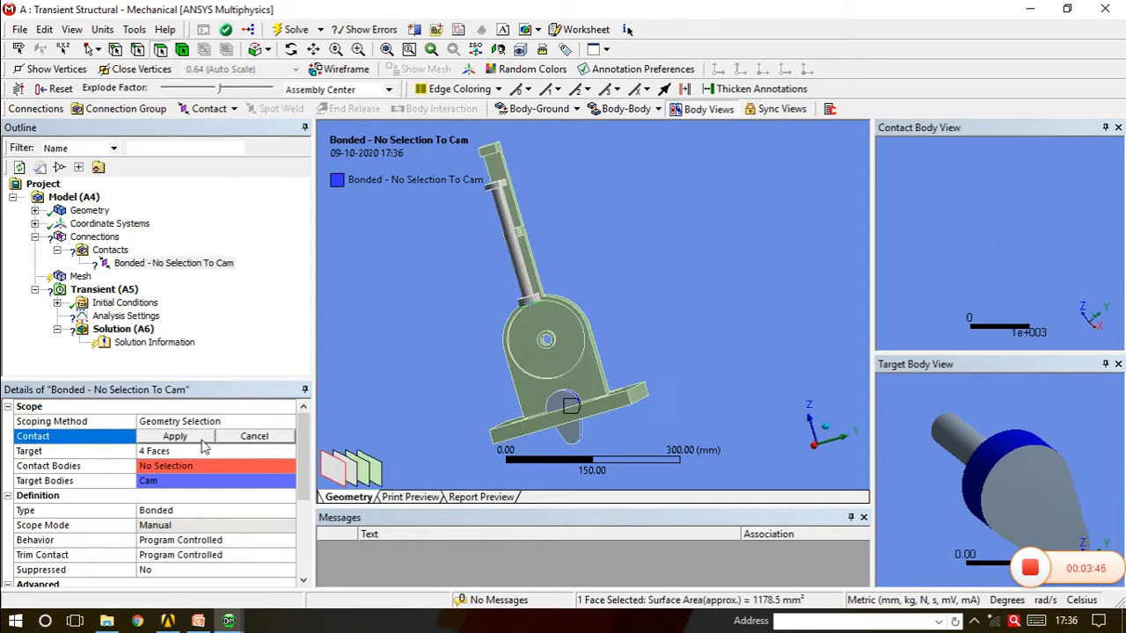
click(196, 437)
middle_drag(570, 415, 515, 315)
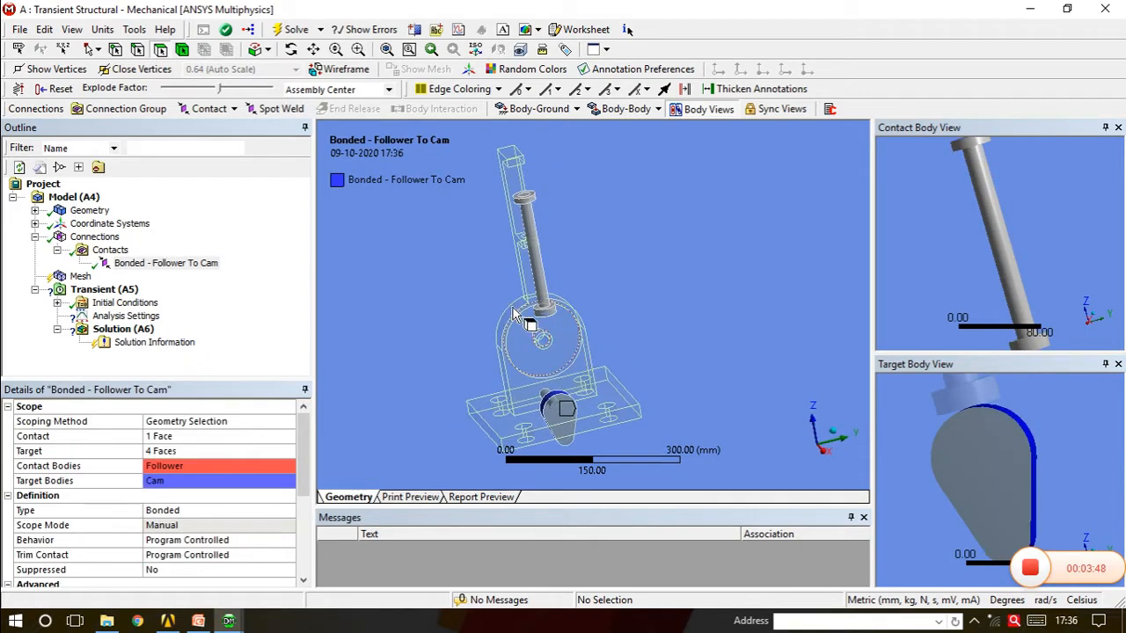
Collapse the exploded assembly view and set the follower-to-cam contact type to Frictionless
drag(220, 89, 155, 95)
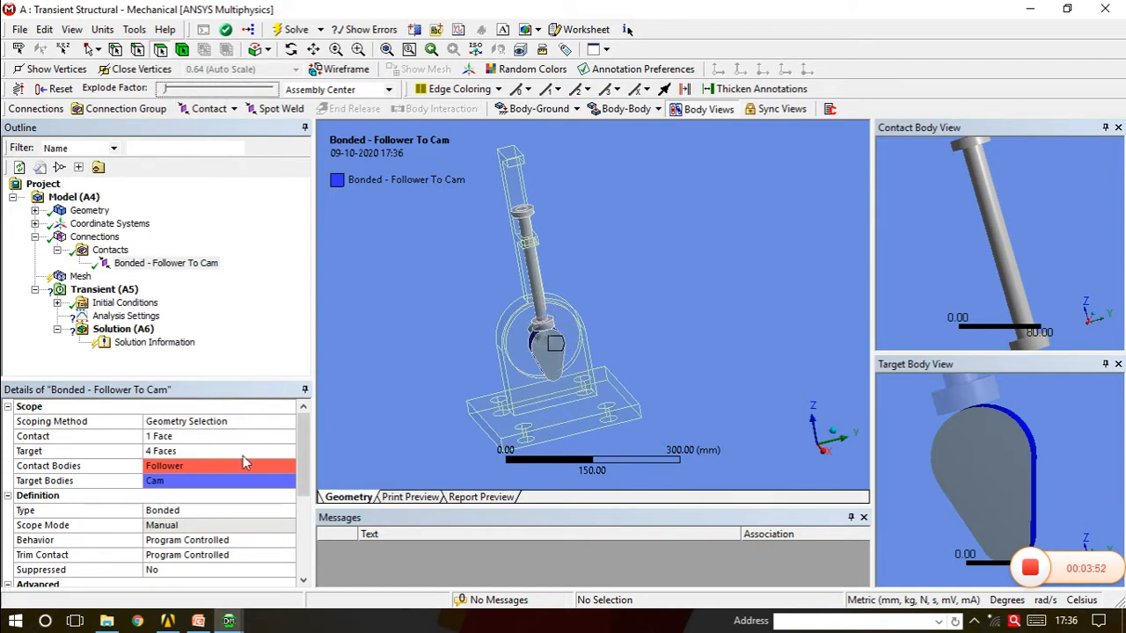
click(209, 516)
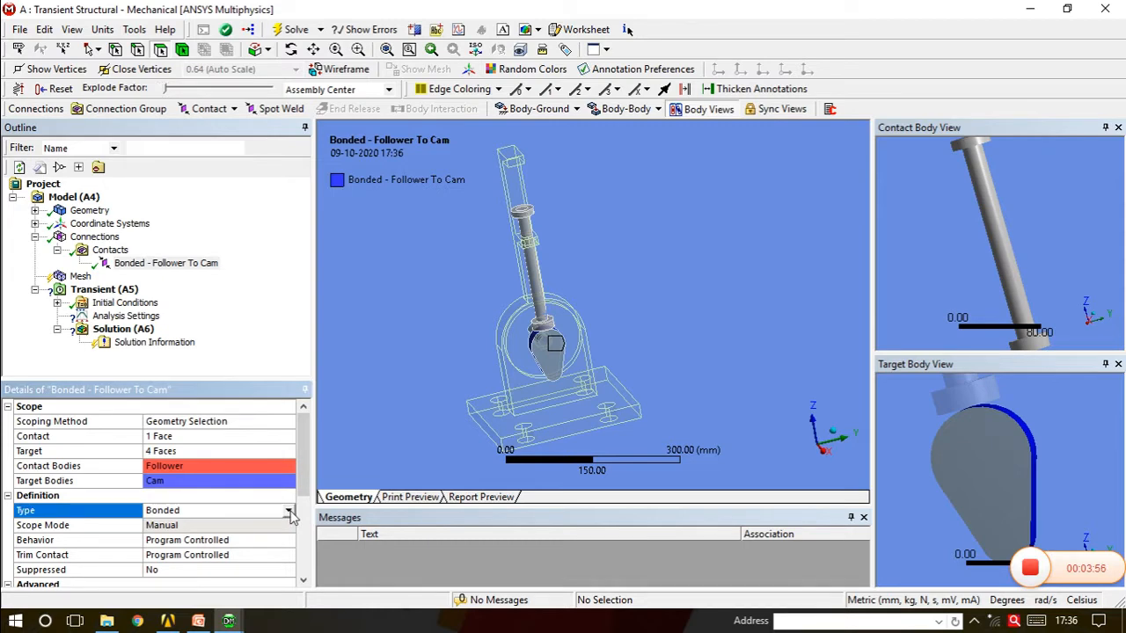
click(289, 512)
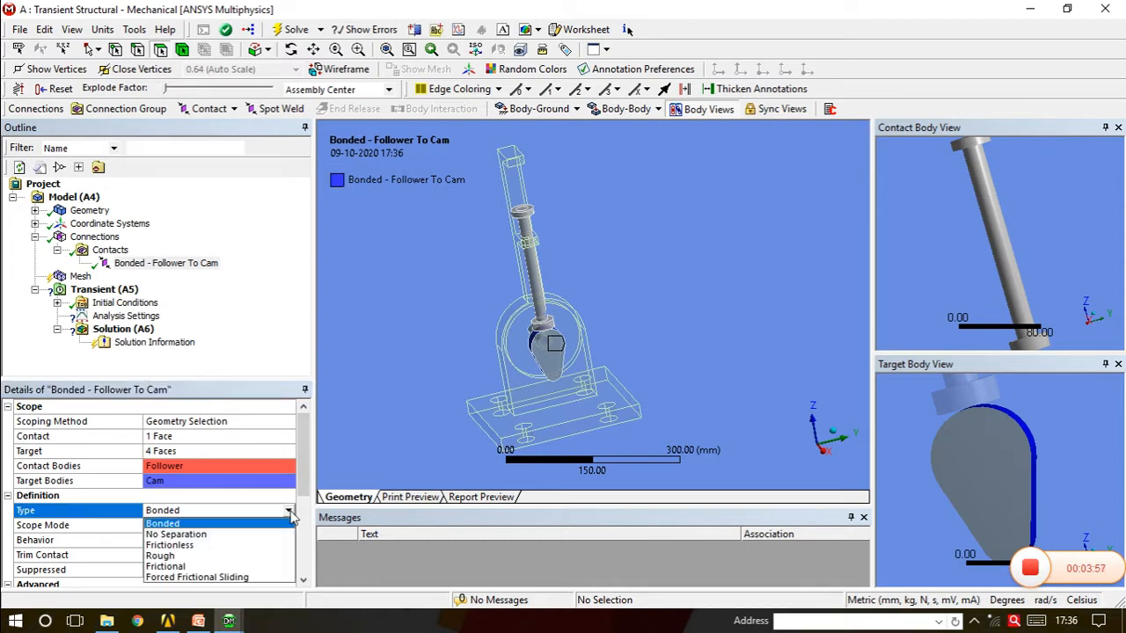
click(227, 545)
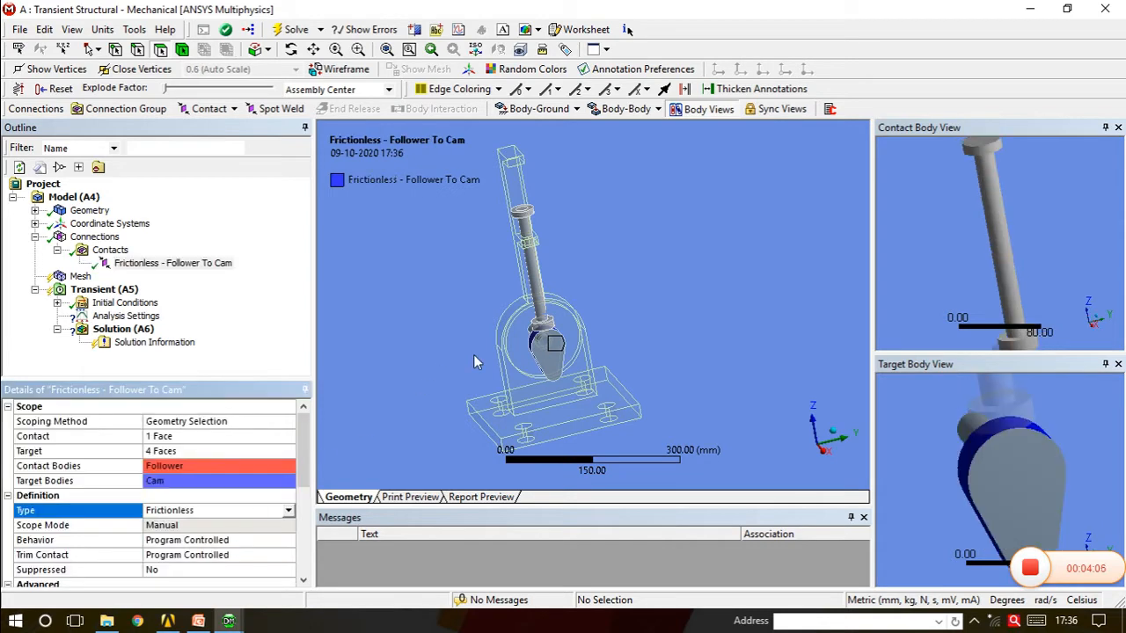
middle_drag(524, 343, 617, 340)
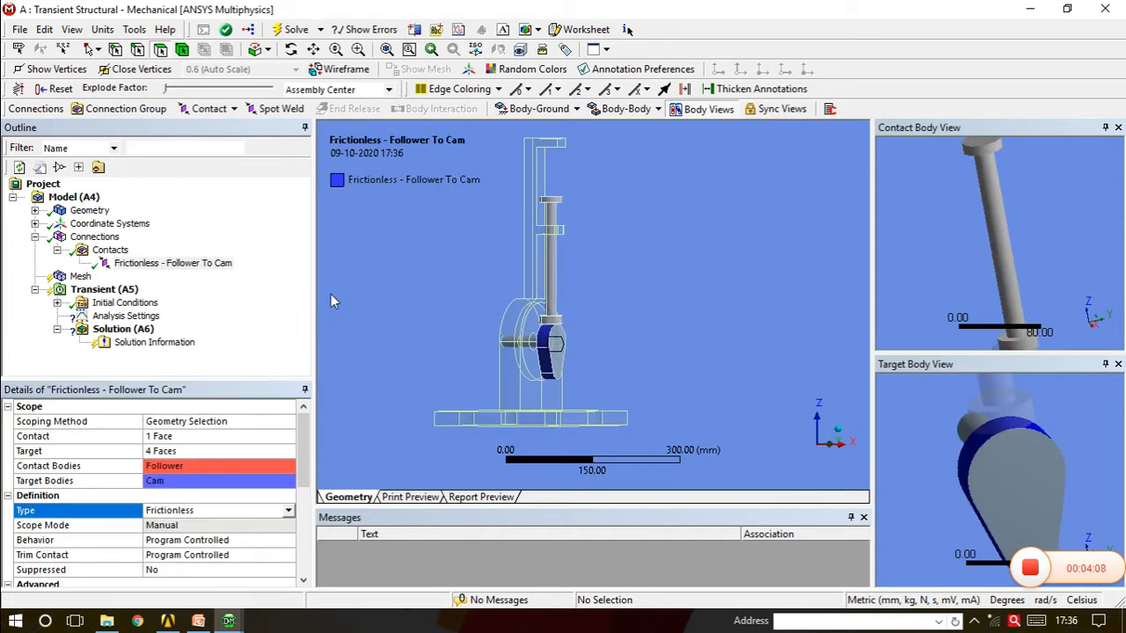
middle_drag(331, 301, 515, 357)
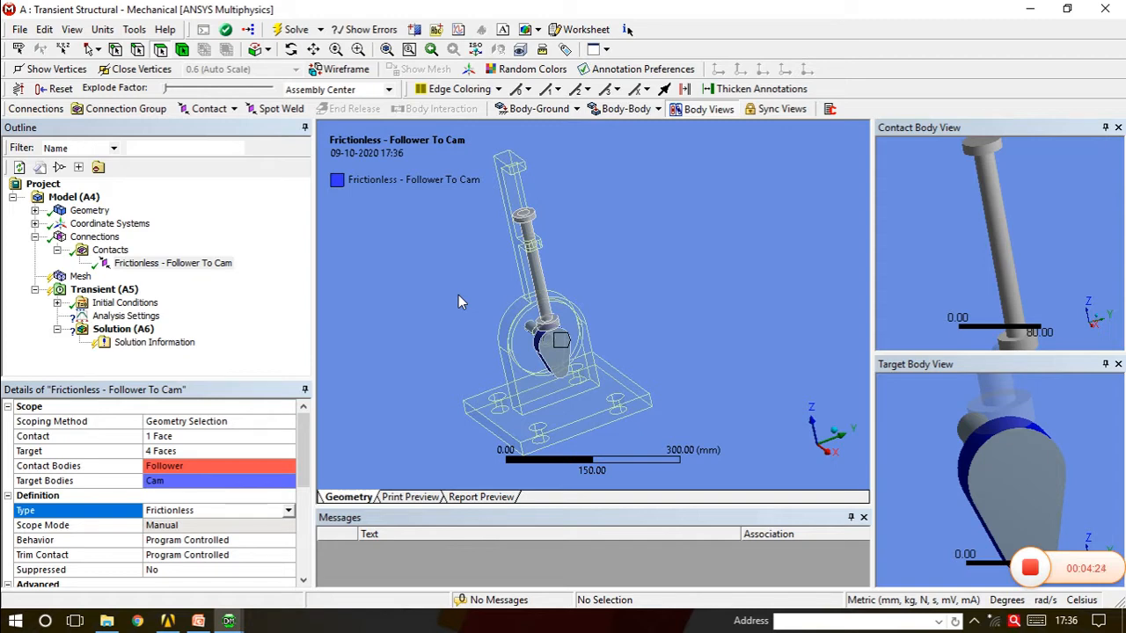
middle_drag(572, 320, 440, 347)
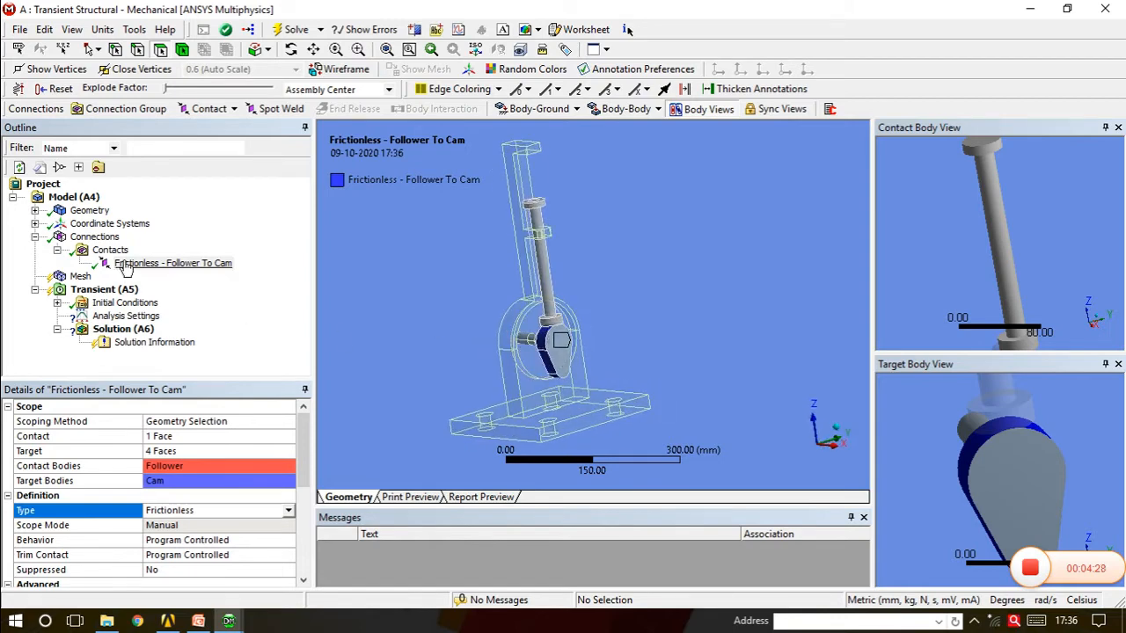
Insert a joint under Connections
click(103, 240)
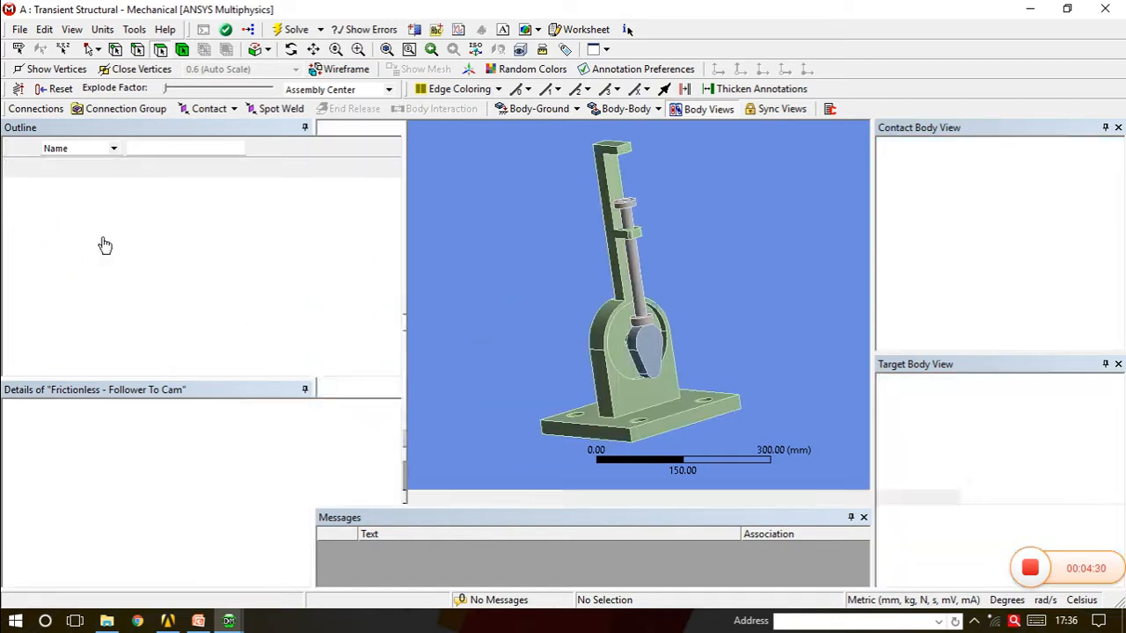
right_click(103, 239)
mouse_move(322, 245)
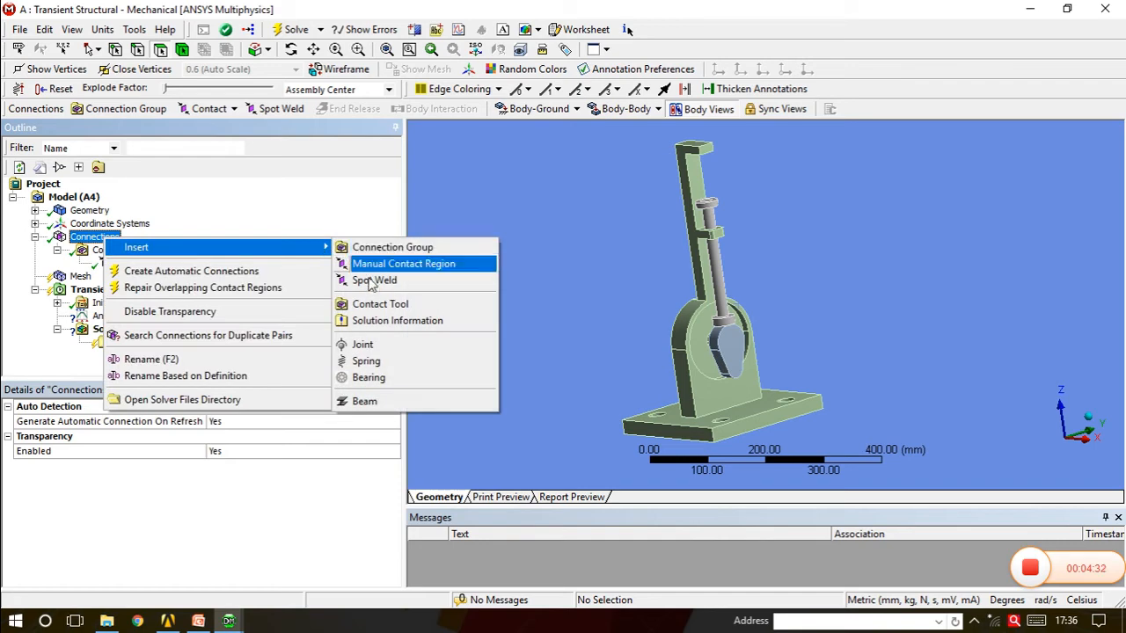
click(377, 346)
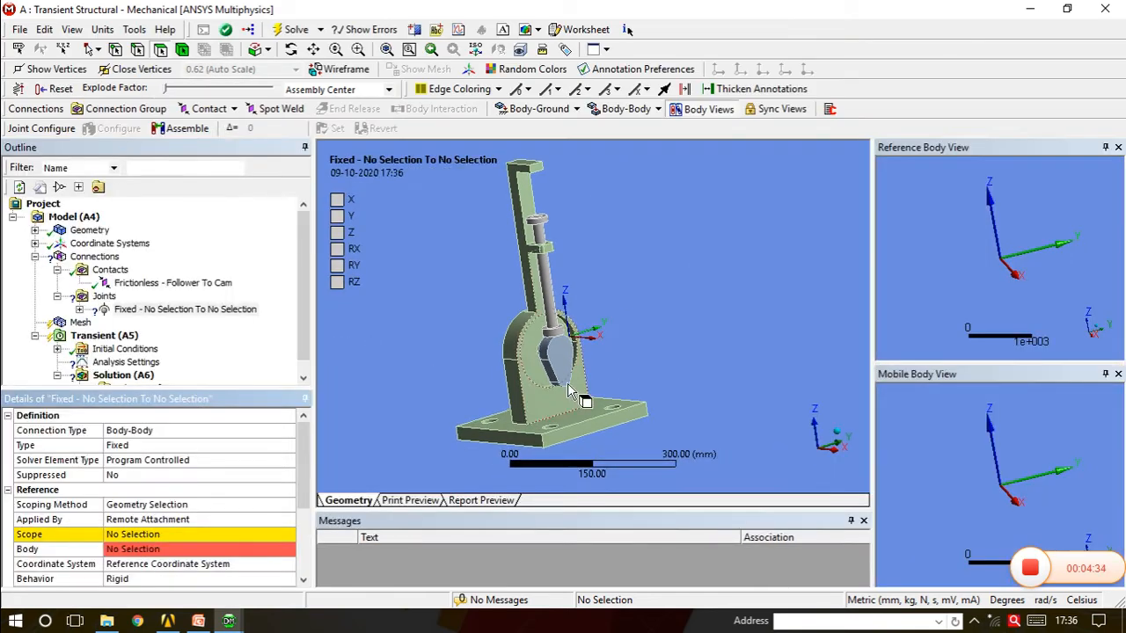
Add a Body-Ground Revolute joint and delete the unscoped Fixed joint from the Joints group
middle_drag(616, 370, 673, 384)
scroll(458, 387, up, 5)
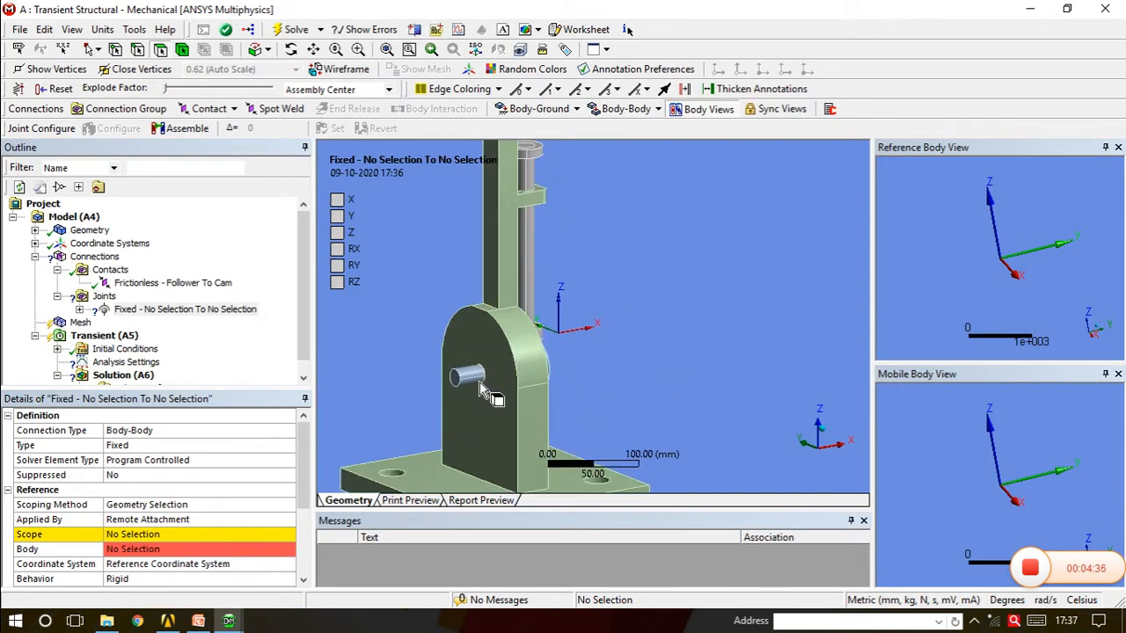
click(533, 109)
click(533, 145)
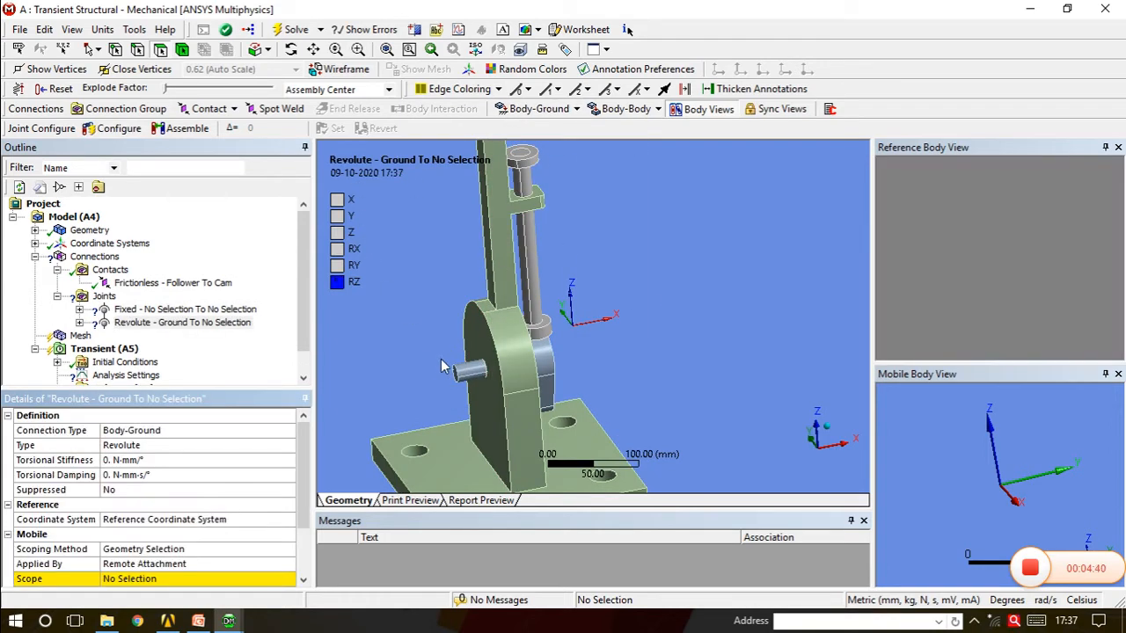
click(184, 310)
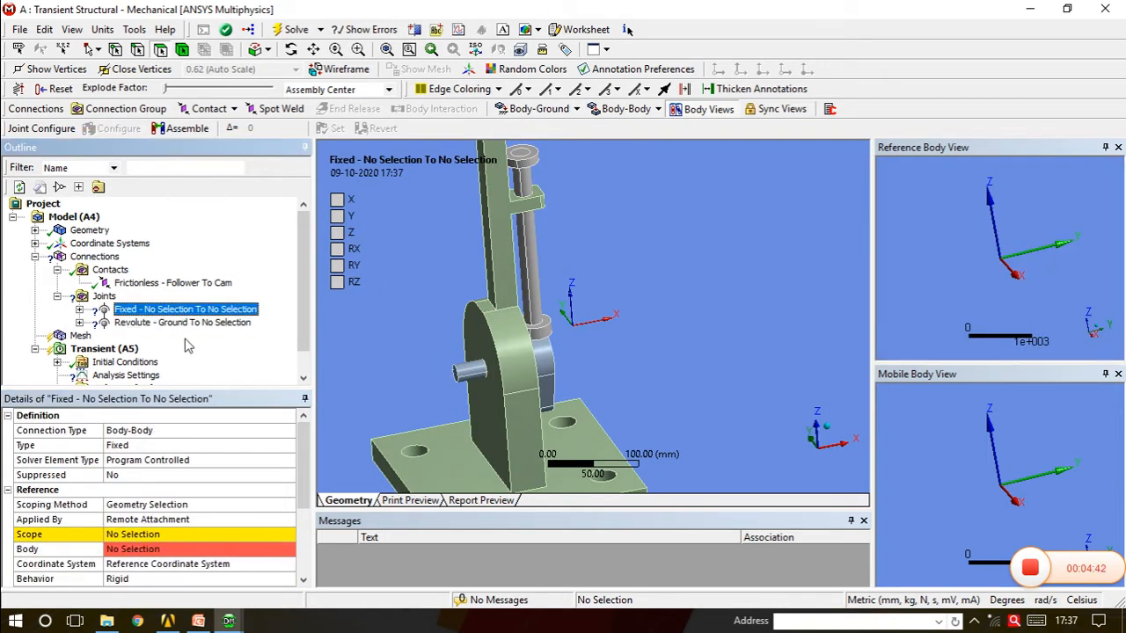
click(162, 310)
right_click(163, 314)
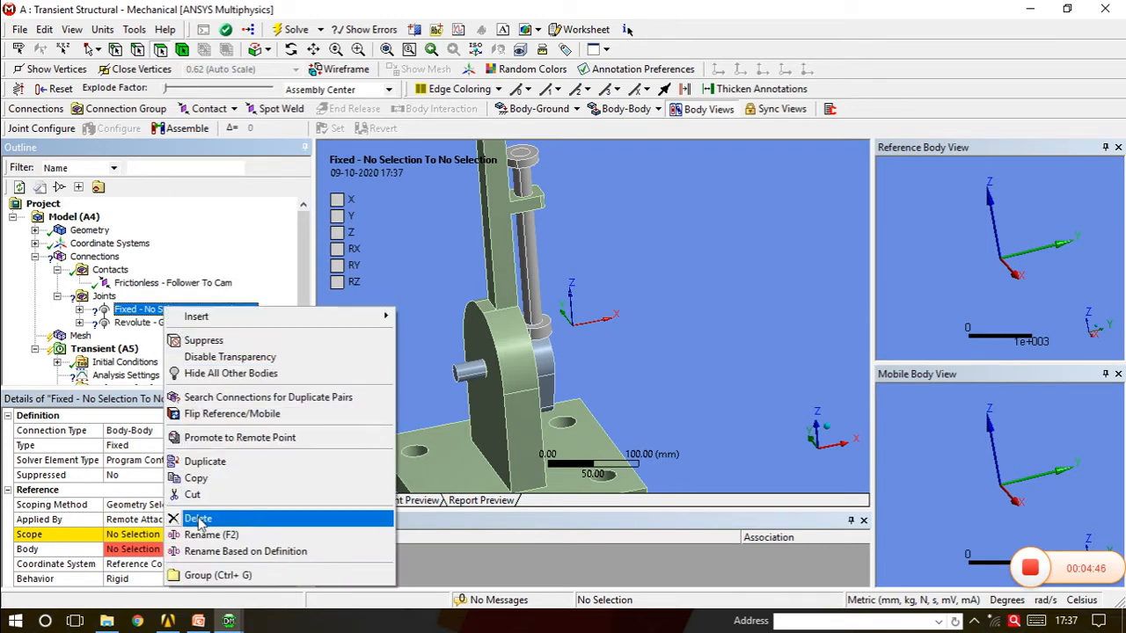
click(201, 519)
click(550, 369)
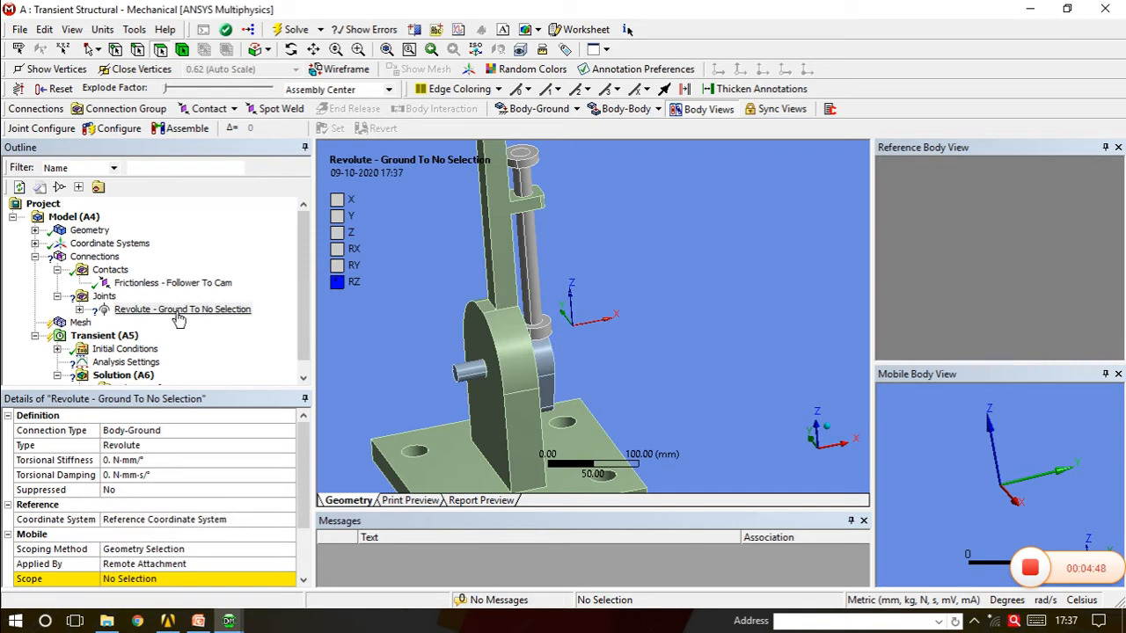
Scope the revolute joint's mobile side to the two cylindrical faces of the cam shaft
click(179, 312)
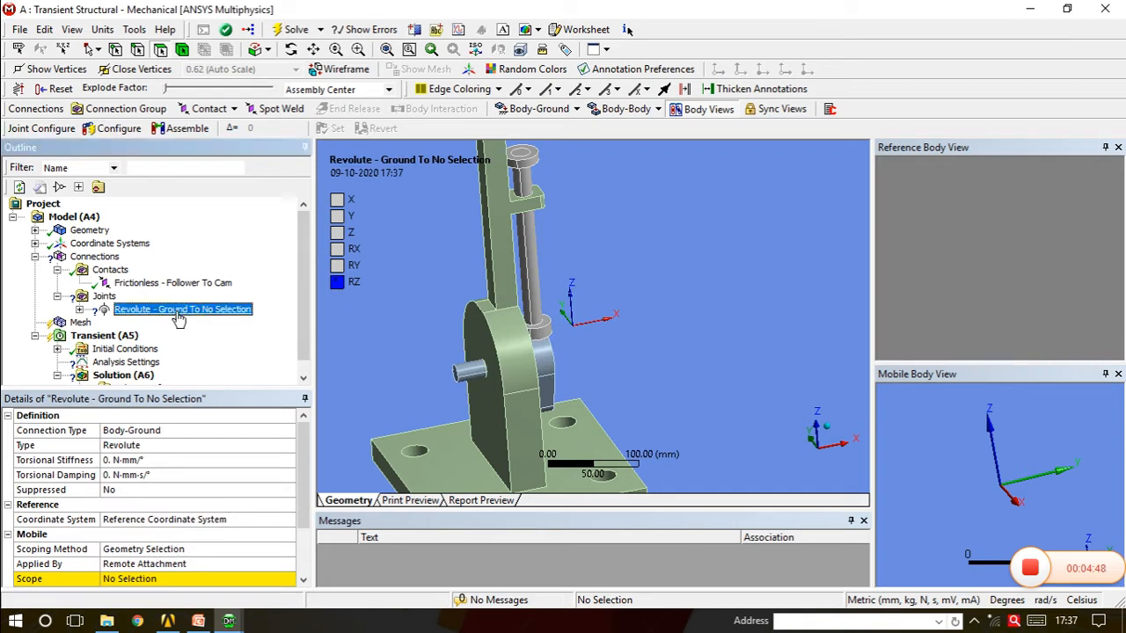
click(471, 374)
middle_drag(484, 383, 452, 428)
ctrl+click(482, 374)
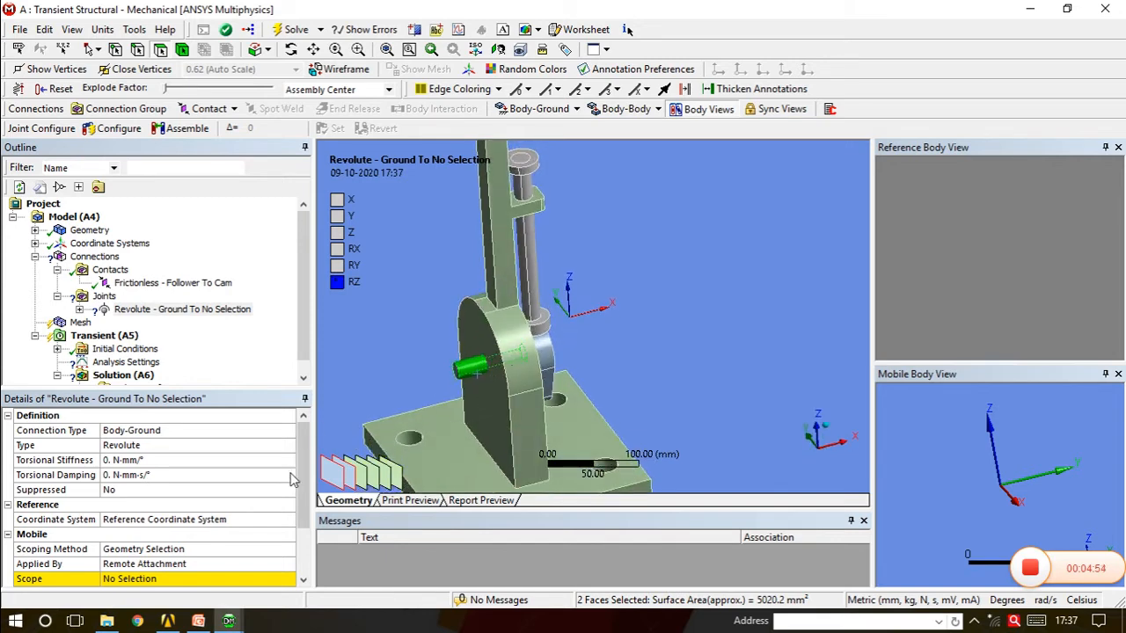
scroll(294, 479, down, 1)
click(145, 505)
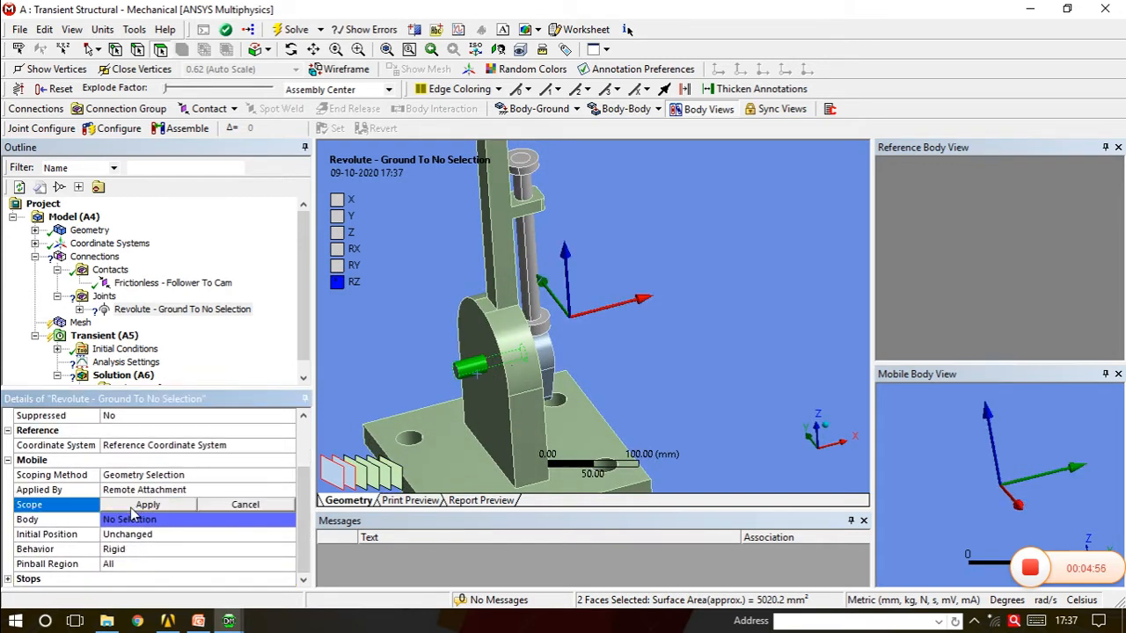
click(139, 505)
Reorient the revolute joint's reference coordinate system so its Z axis runs along the cam shaft, pointing away from the cam
middle_drag(434, 367, 573, 432)
mouse_move(506, 391)
middle_down()
mouse_move(477, 377)
mouse_move(490, 380)
middle_up()
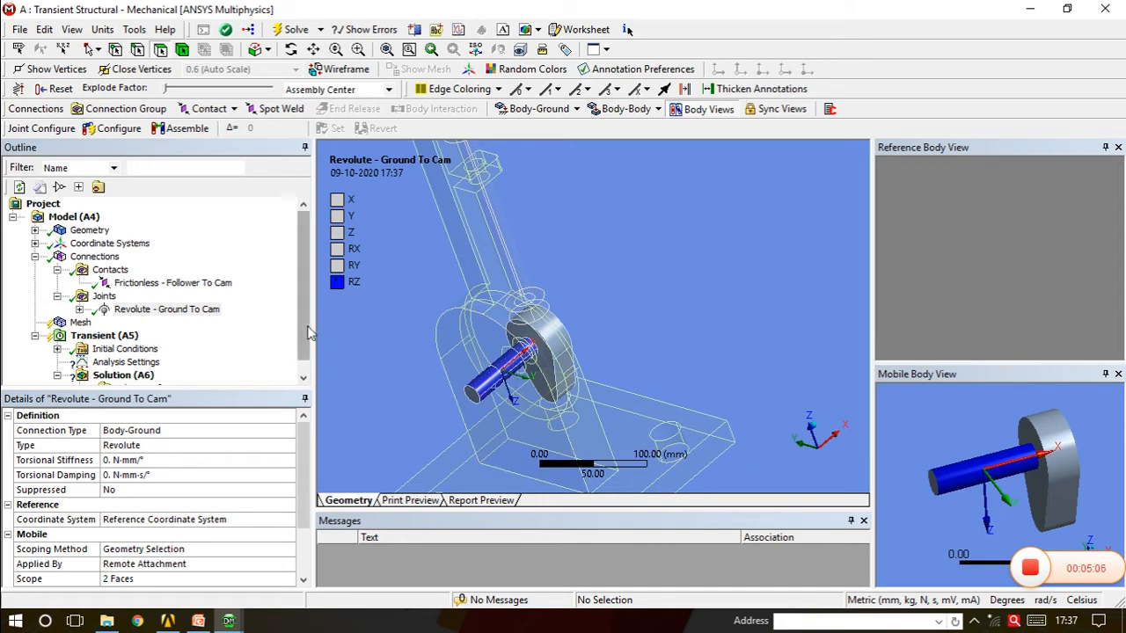
click(172, 521)
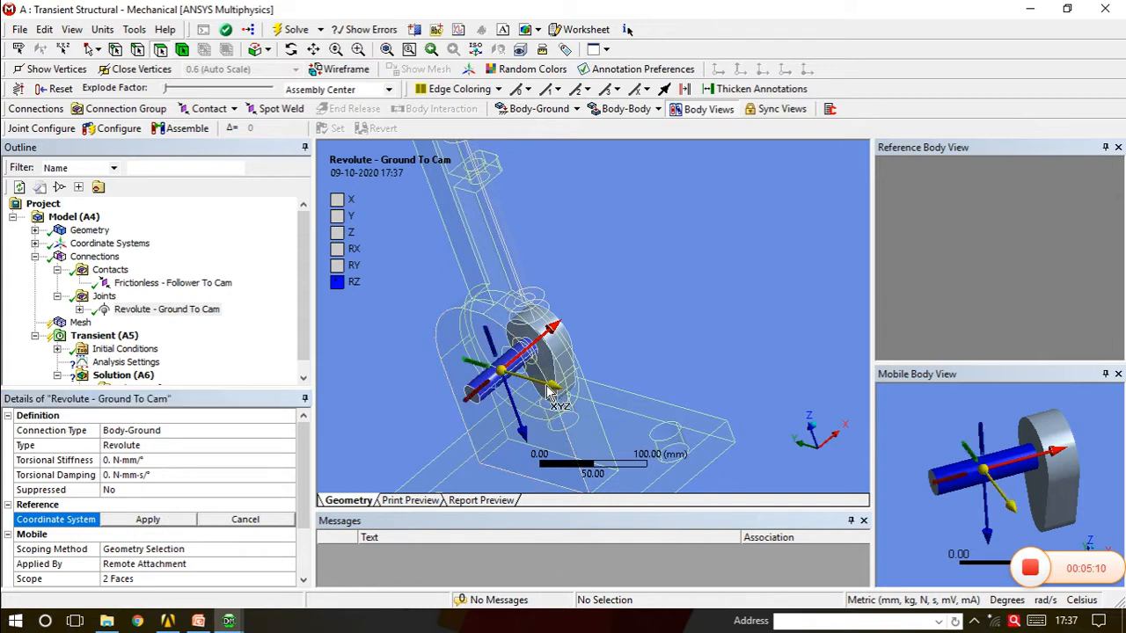
drag(497, 357, 552, 345)
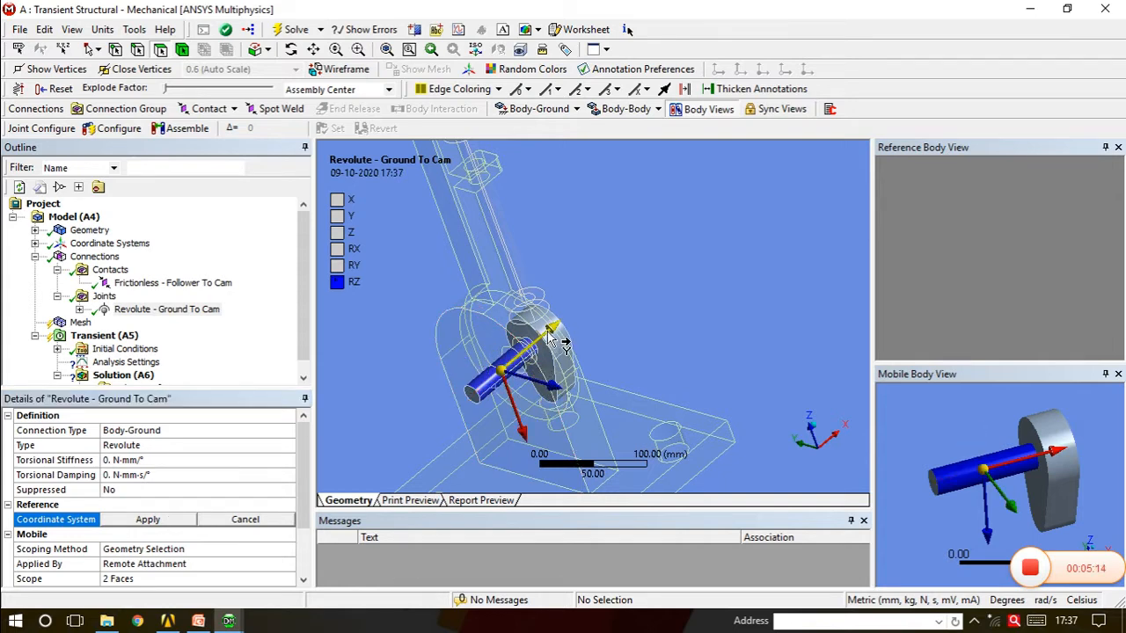
click(551, 329)
click(487, 331)
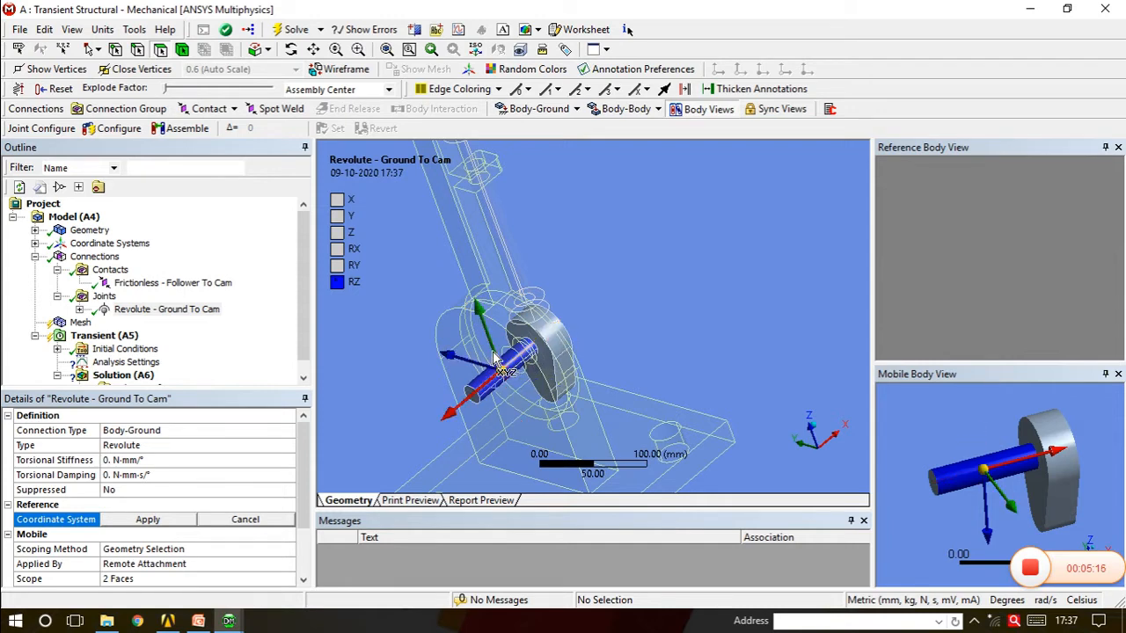
click(449, 417)
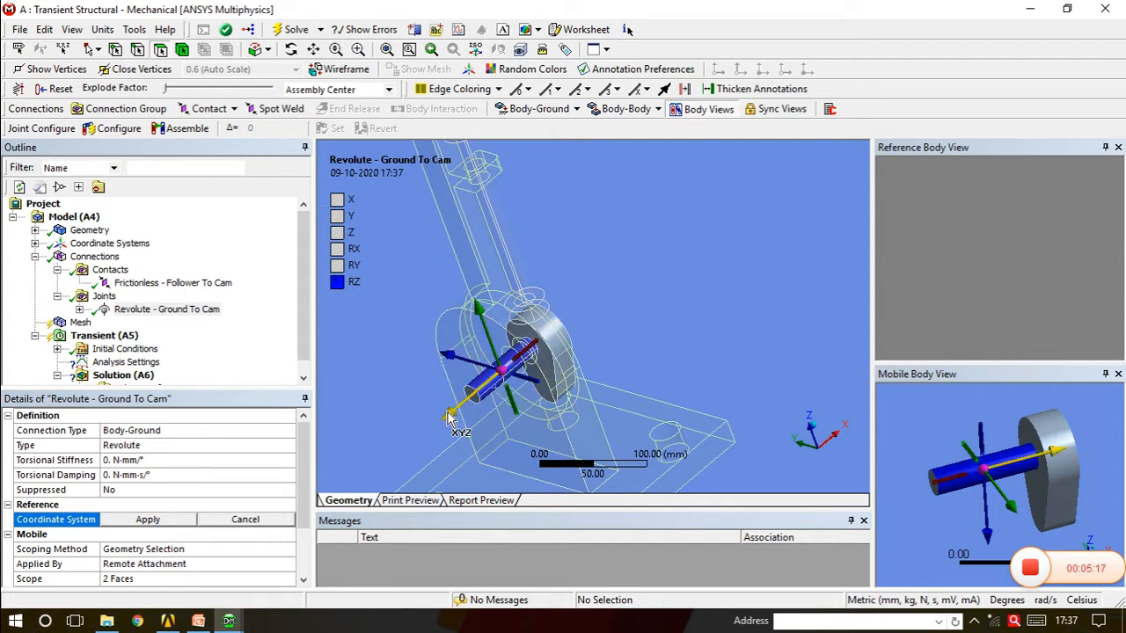
click(534, 352)
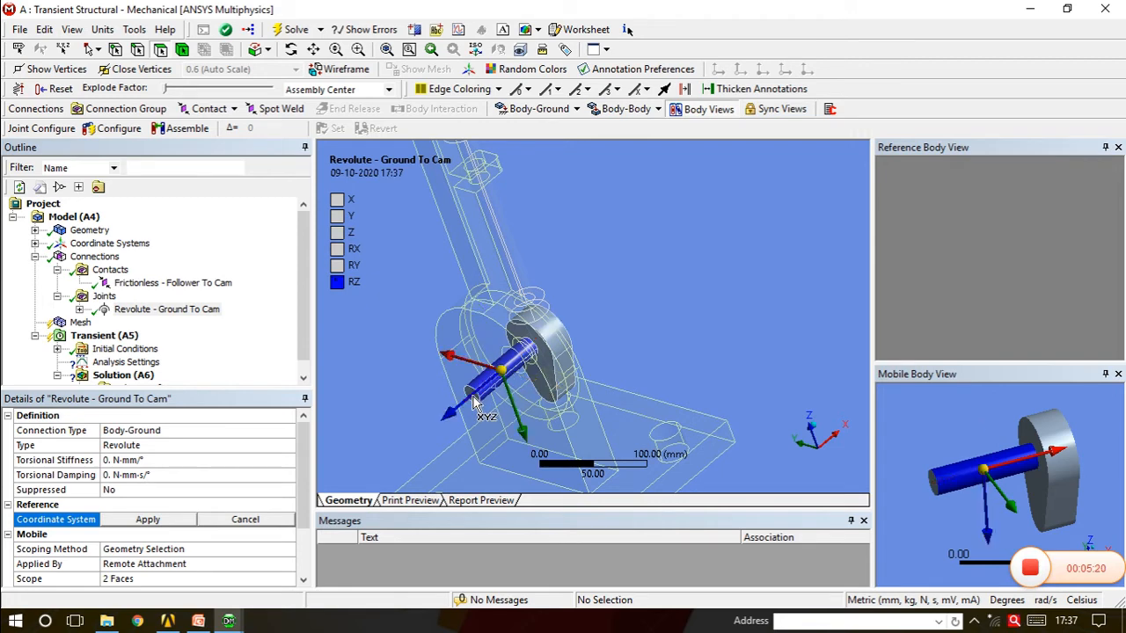
middle_drag(492, 395, 546, 370)
click(143, 521)
Insert another joint in the Joints group and set its type to Translational, keeping the Body-Body connection
right_click(102, 299)
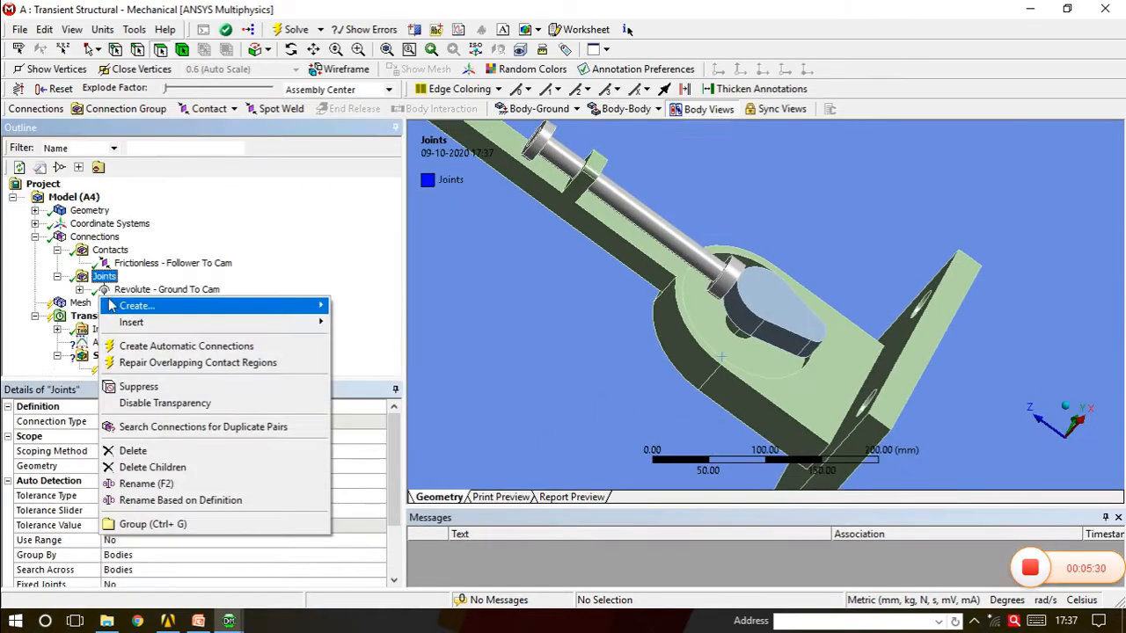
mouse_move(255, 323)
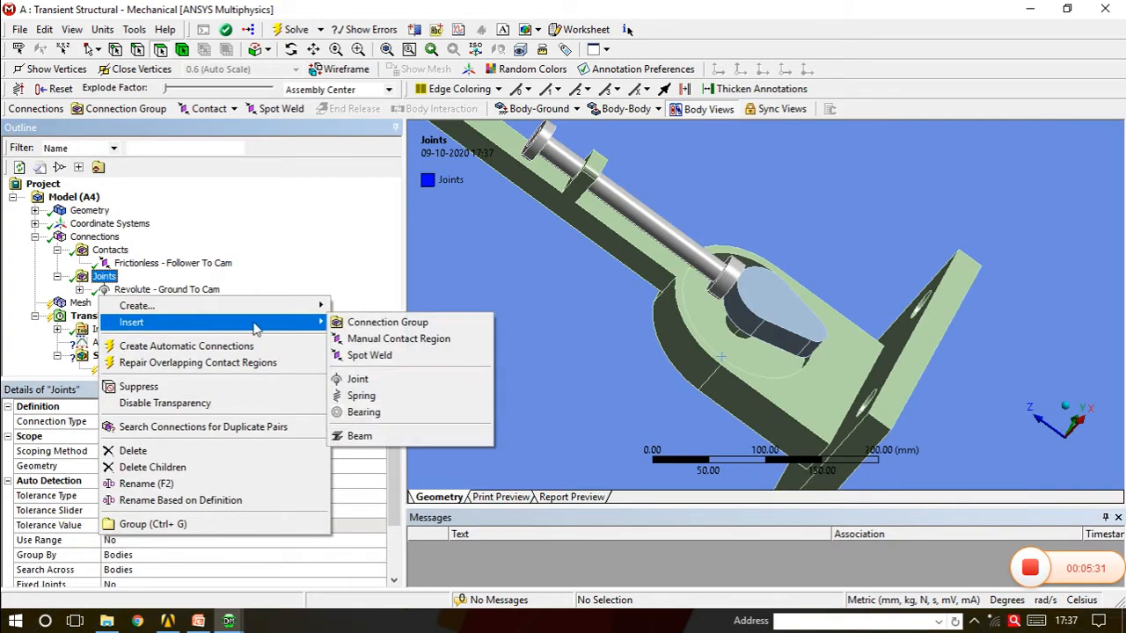
click(367, 379)
middle_drag(676, 264, 542, 226)
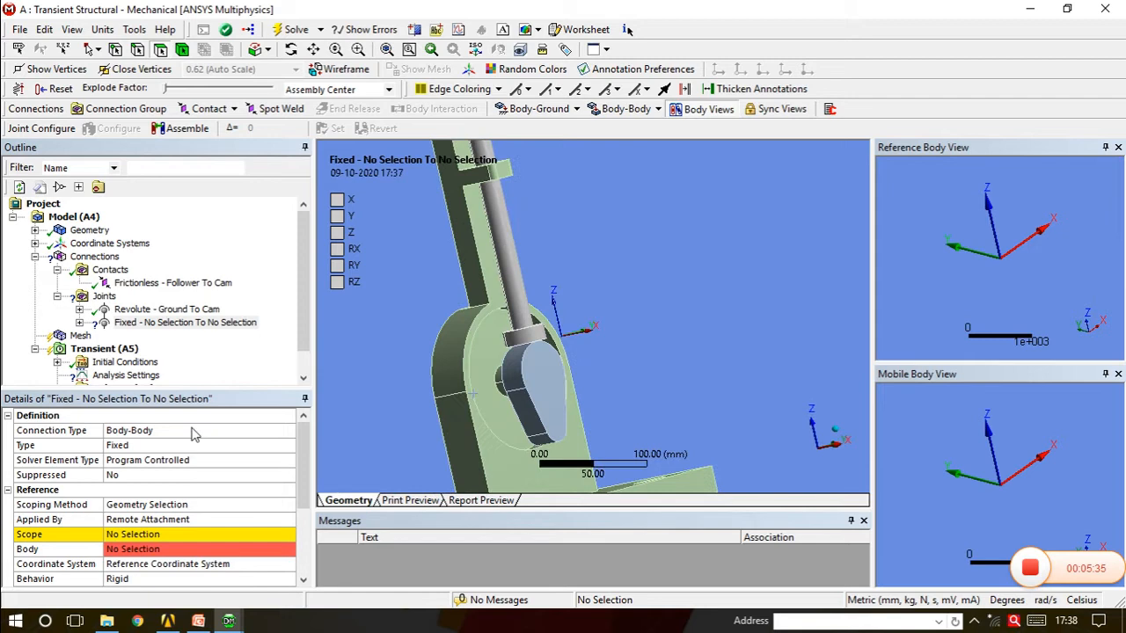
click(164, 447)
click(289, 446)
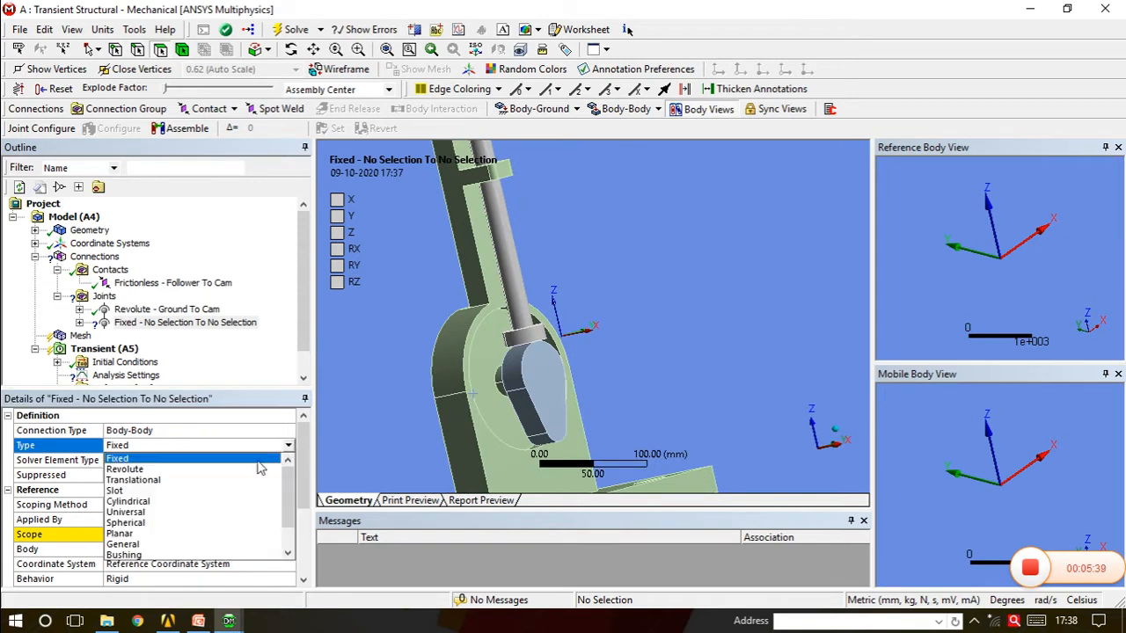
click(175, 486)
Explode the assembly view to separate the follower from the support, and open the translational joint's reference scope for selection
scroll(482, 316, down, 3)
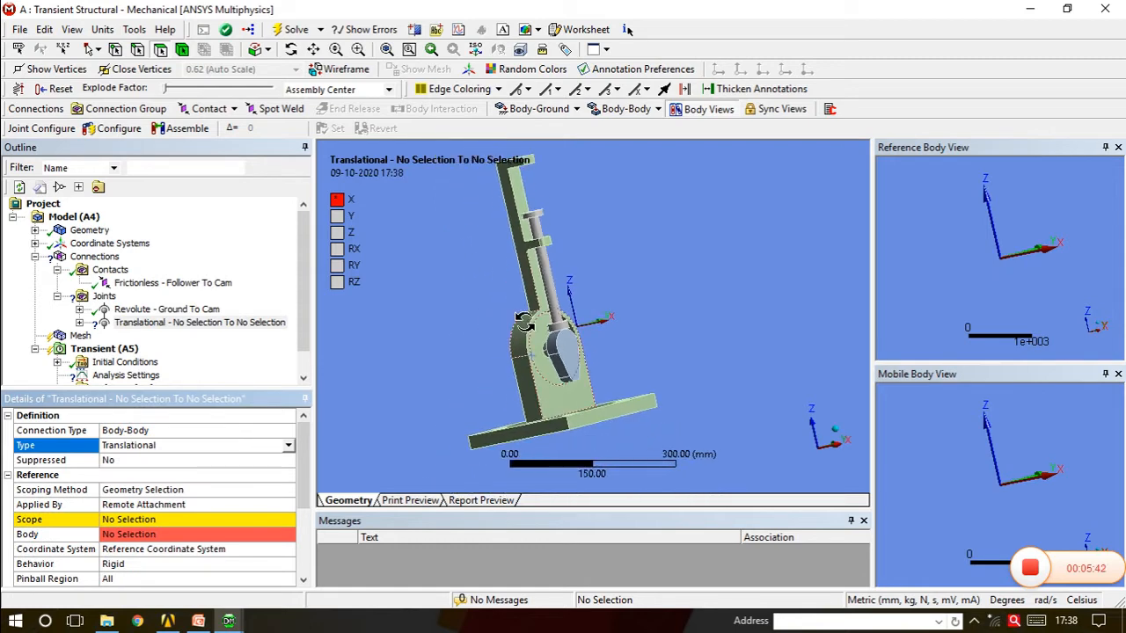
middle_drag(514, 317, 586, 300)
scroll(547, 308, up, 2)
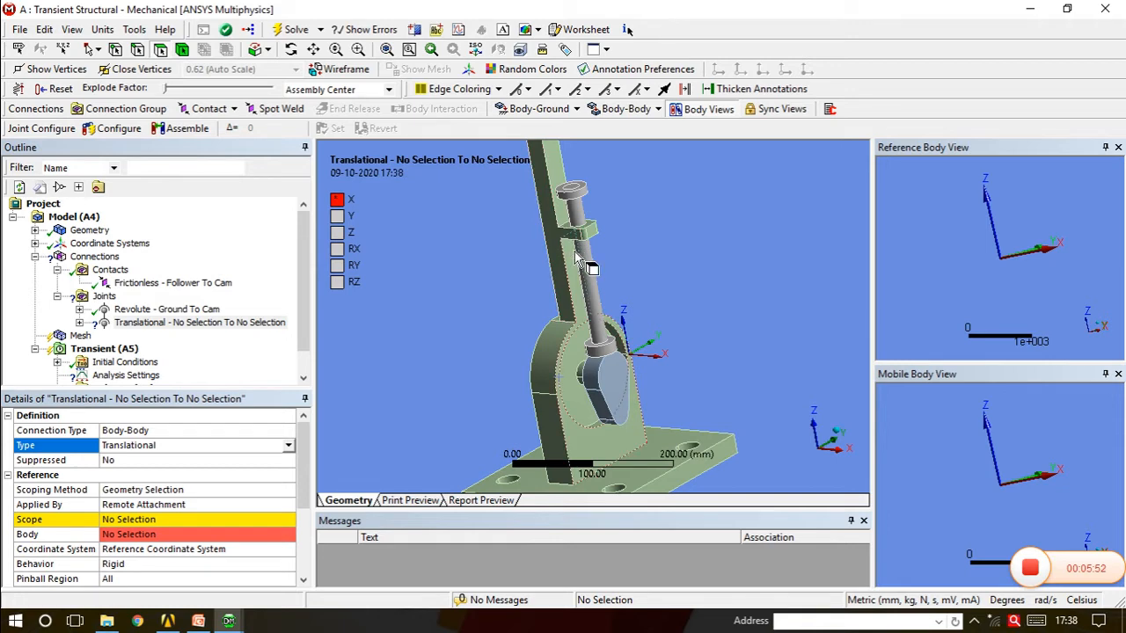
drag(169, 88, 230, 89)
middle_drag(542, 350, 578, 358)
click(159, 511)
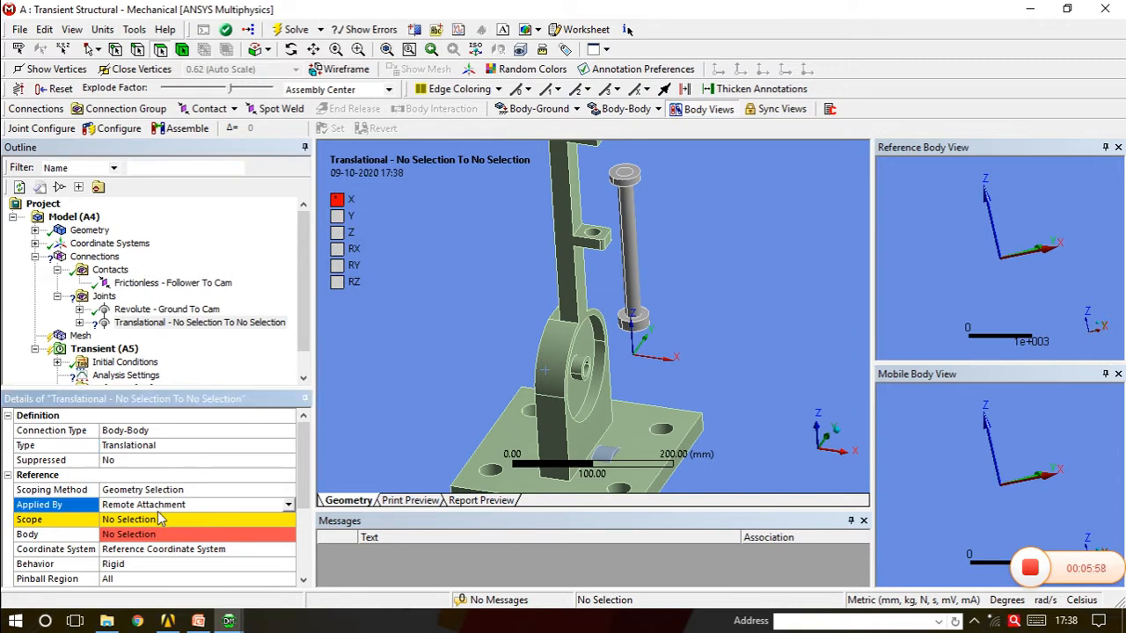
click(174, 520)
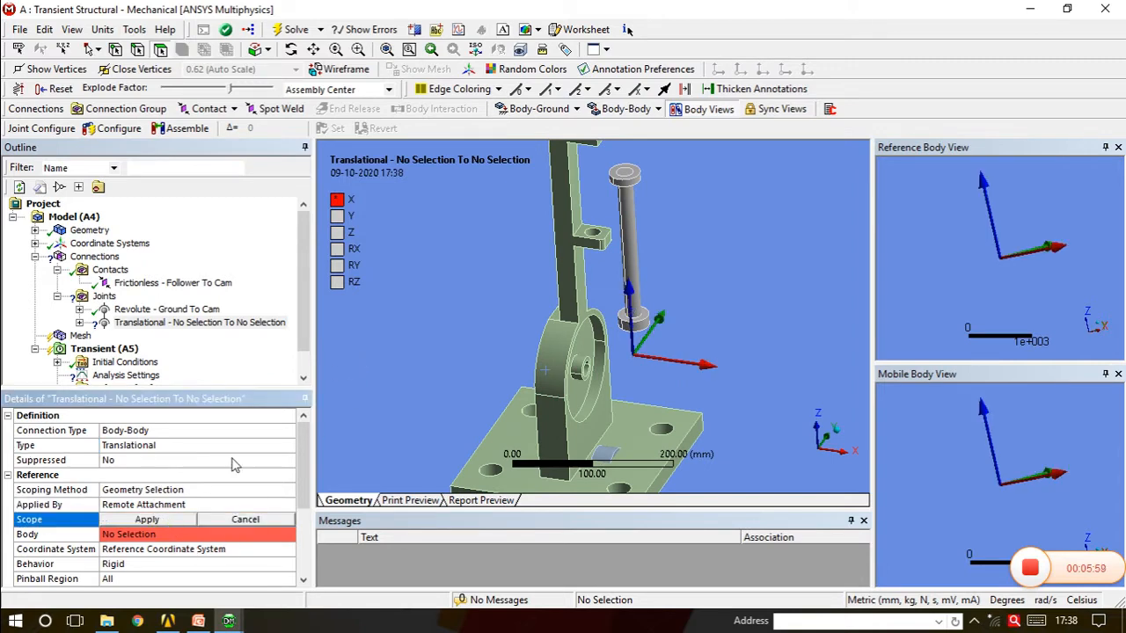
click(595, 238)
middle_drag(596, 238, 607, 348)
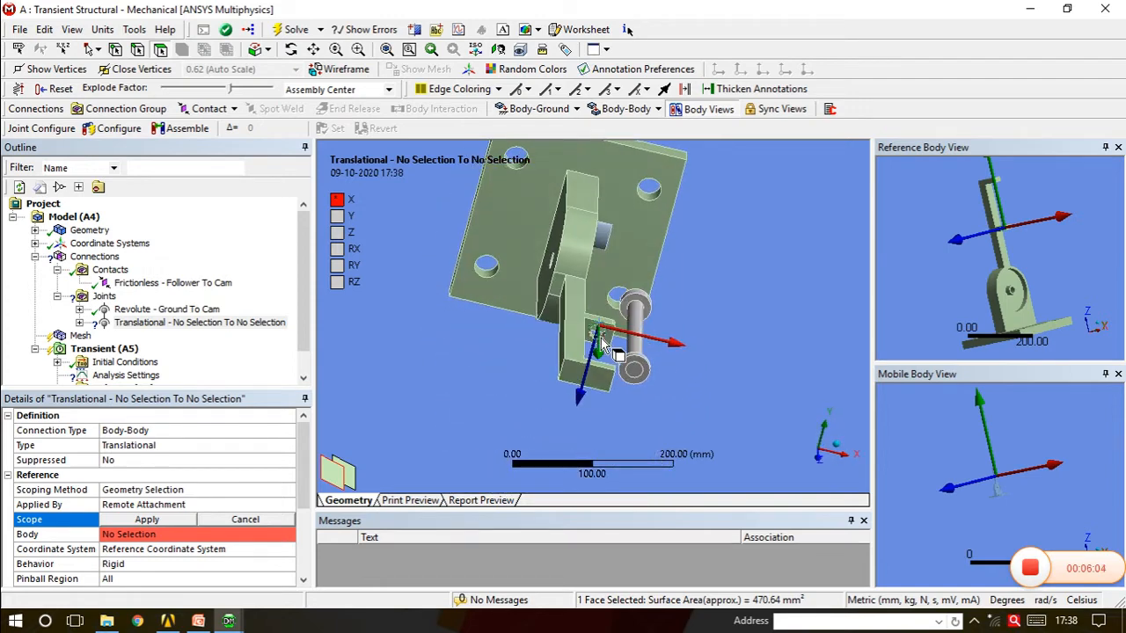
ctrl+click(602, 337)
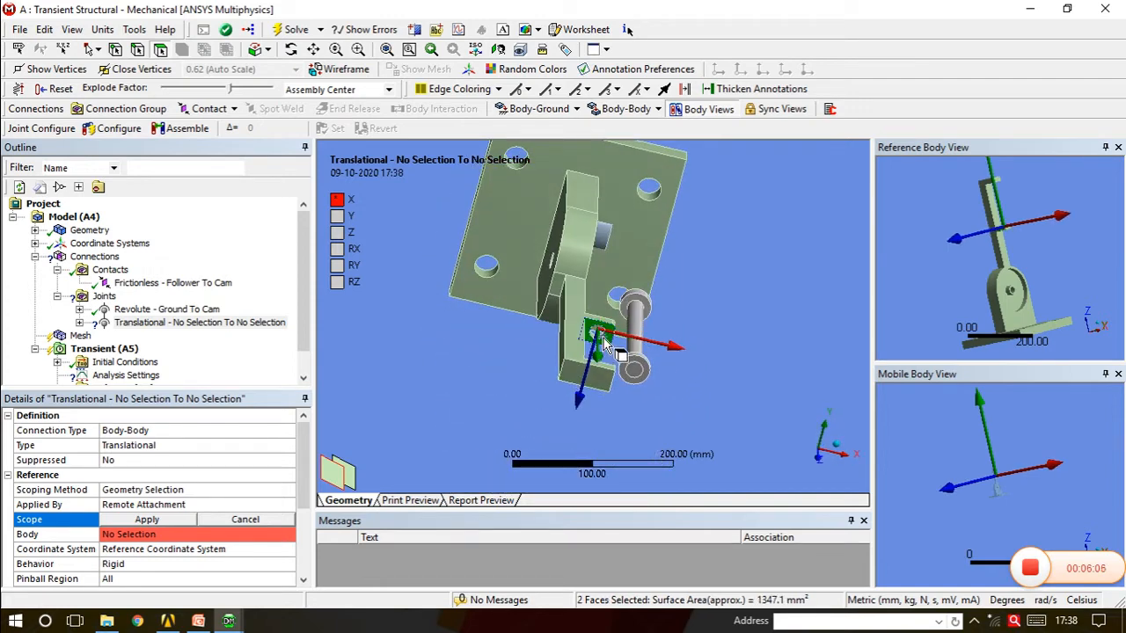
scroll(601, 331, up, 5)
ctrl+middle_drag(611, 316, 583, 325)
click(806, 298)
Scope the translational joint's reference side to the two cylindrical faces of the support's follower guide hole
click(577, 398)
ctrl+click(601, 215)
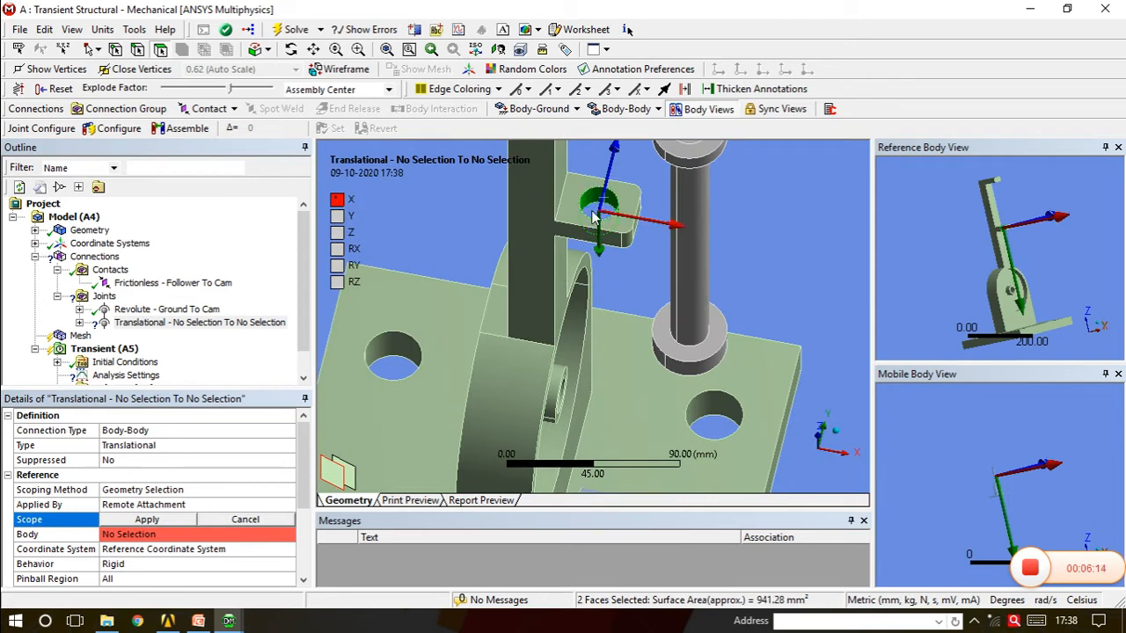
click(147, 520)
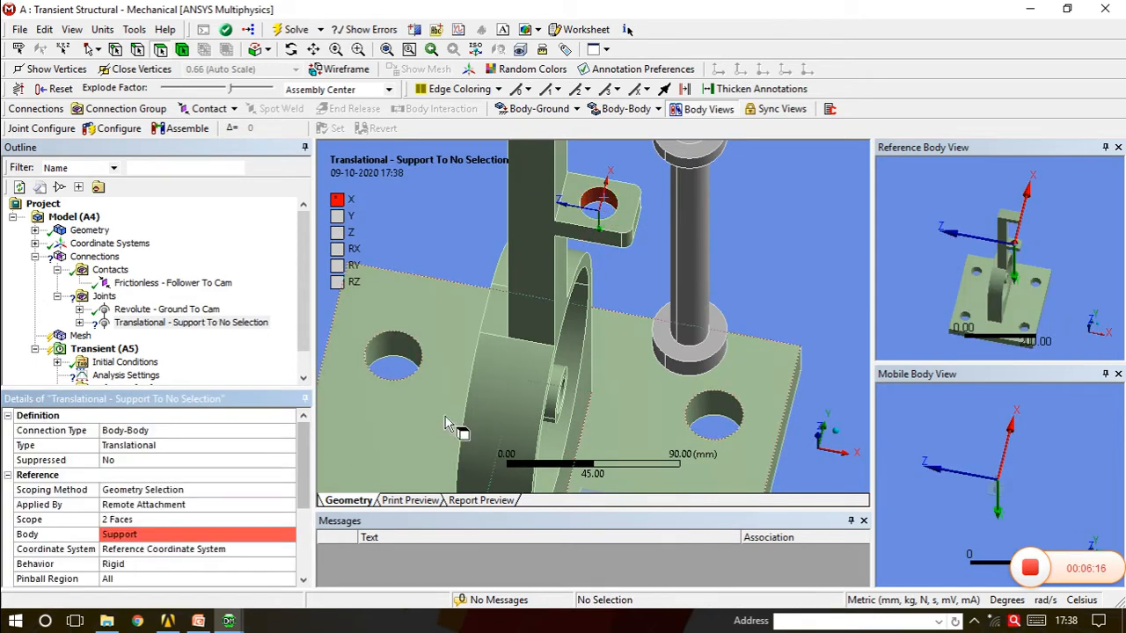
Scope the translational joint's mobile side to the two cylindrical faces of the follower rod
scroll(229, 506, down, 3)
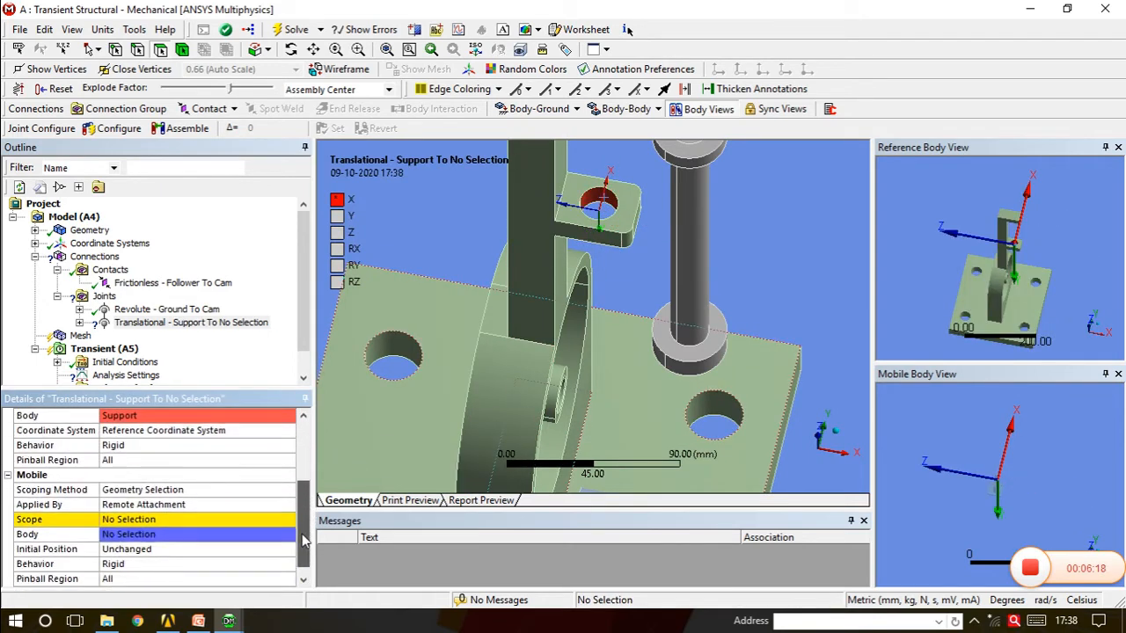
click(197, 509)
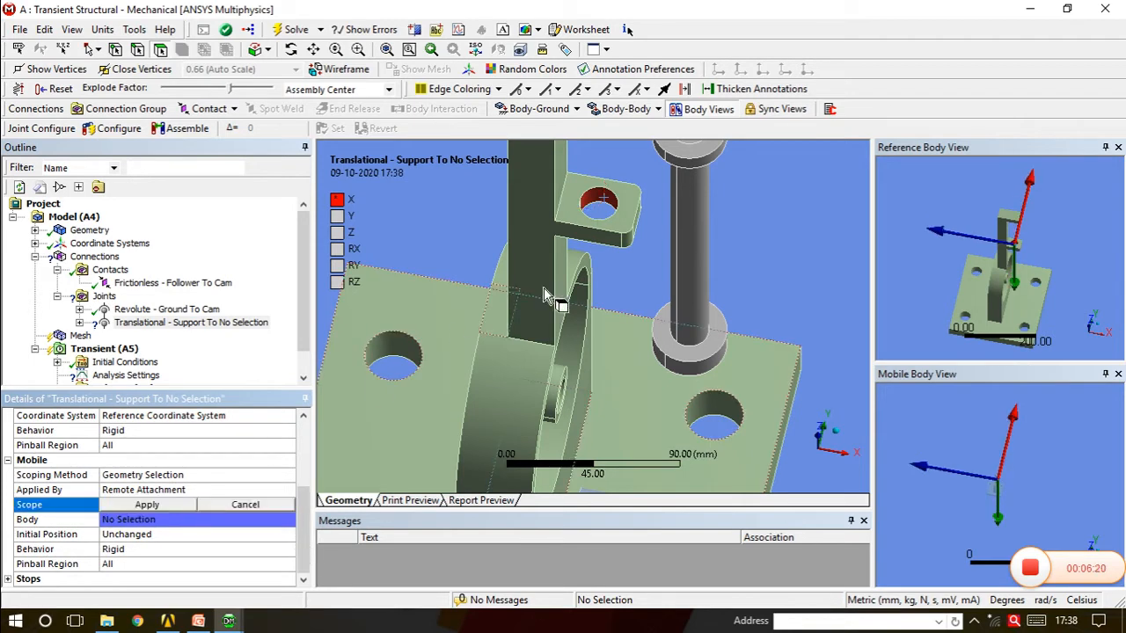
click(701, 283)
middle_drag(695, 289, 751, 289)
ctrl+click(688, 282)
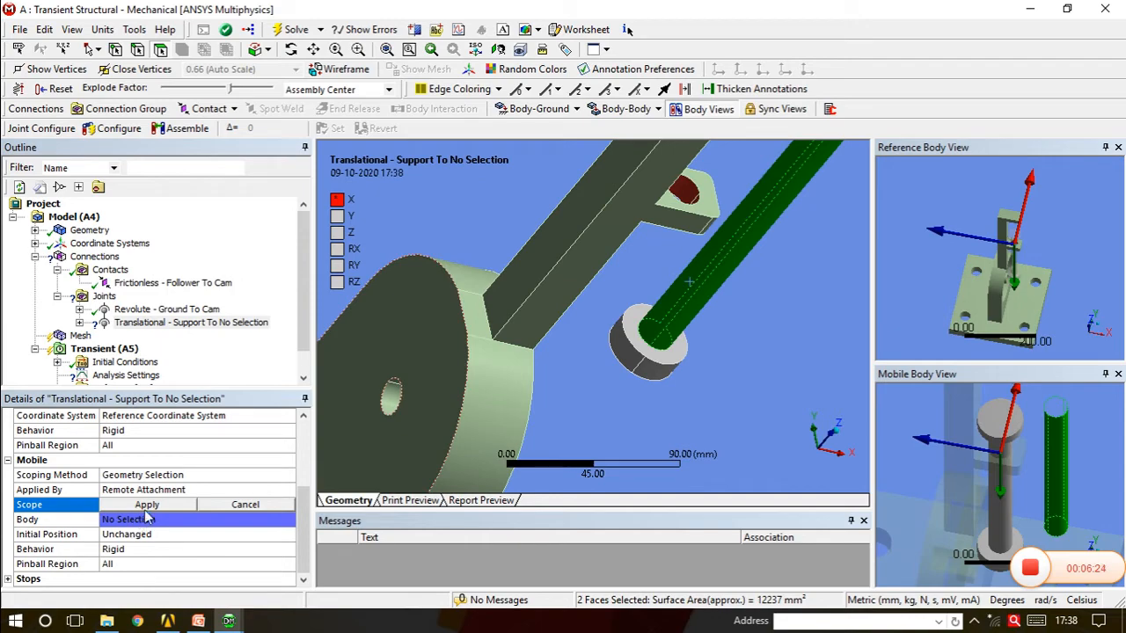
click(147, 506)
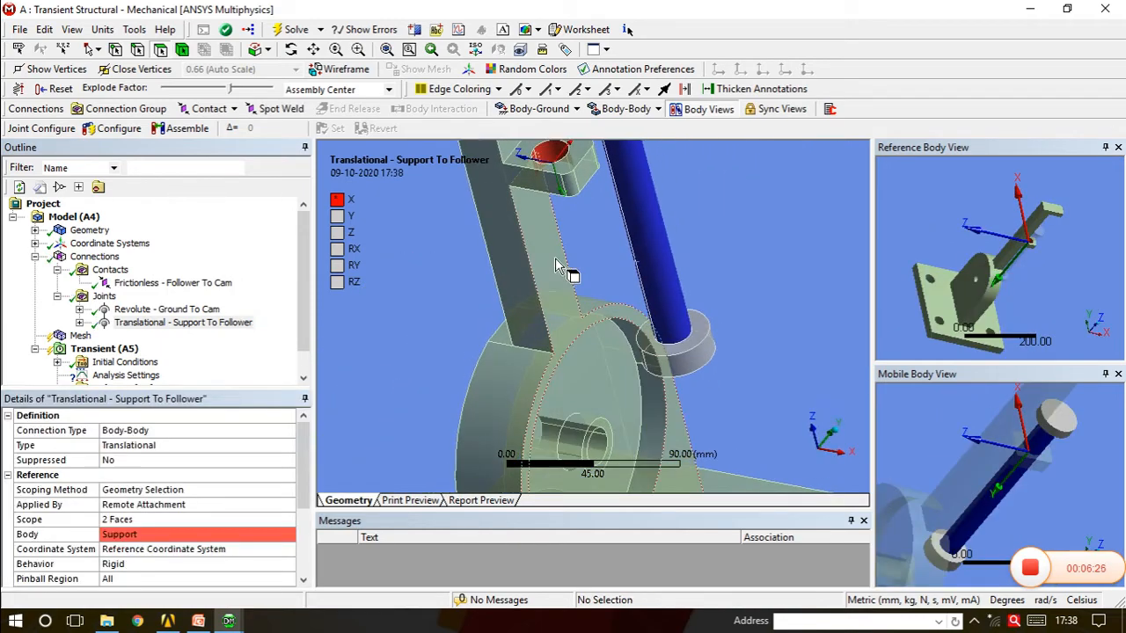
Reorient the translational joint's reference coordinate system so its X axis points upward along the follower rod
middle_drag(563, 263, 521, 247)
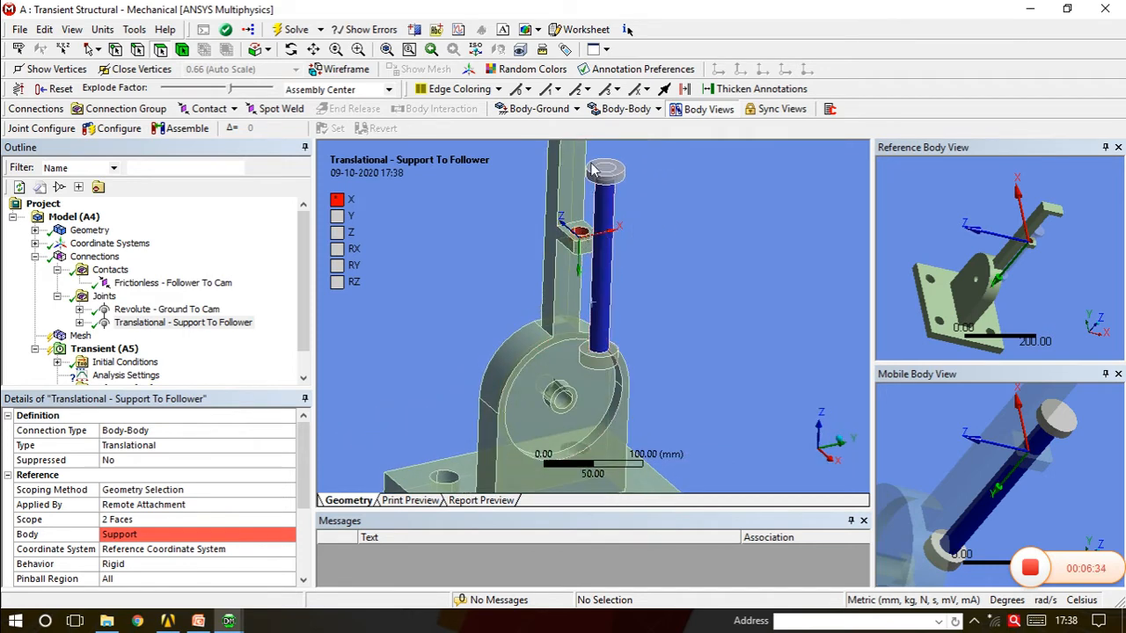
mouse_move(582, 313)
middle_down()
mouse_move(575, 267)
mouse_move(577, 296)
middle_up()
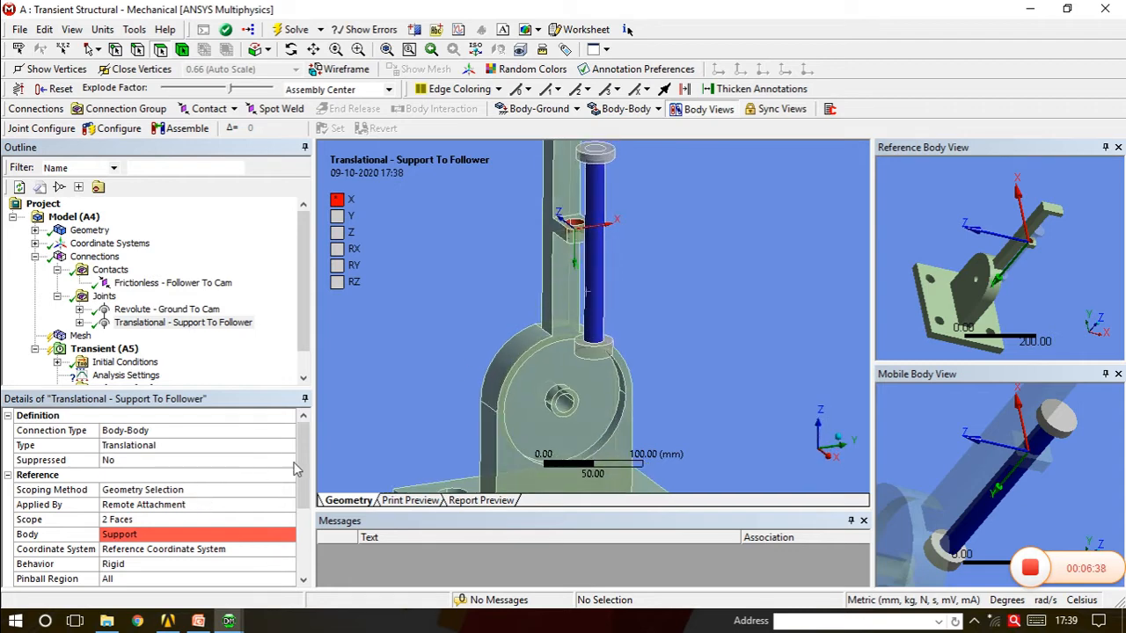
click(192, 550)
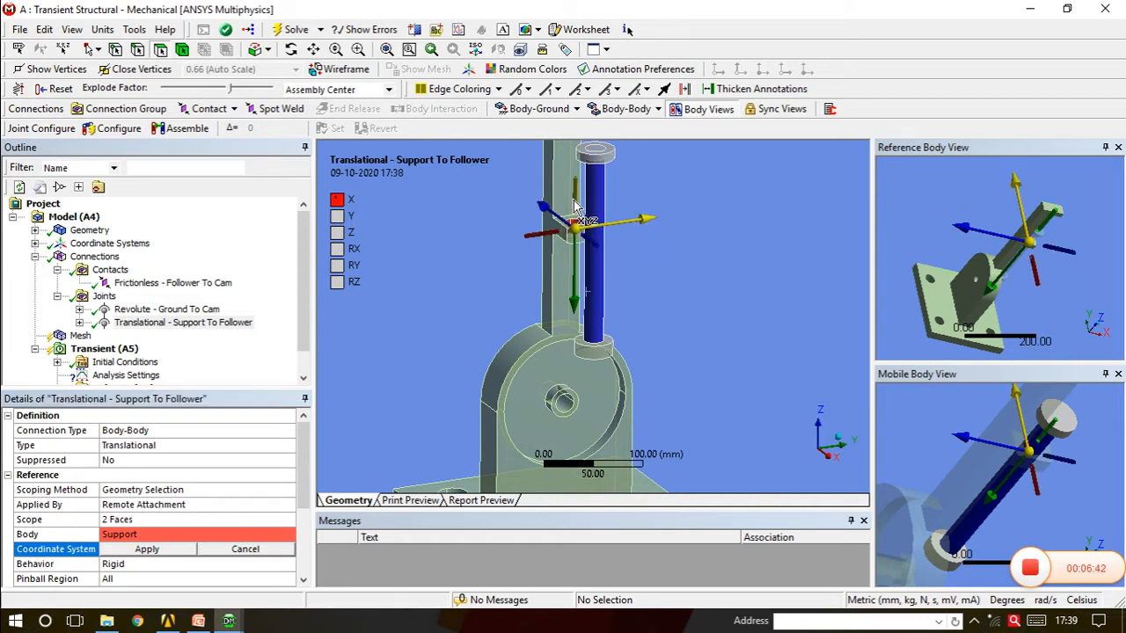
click(577, 207)
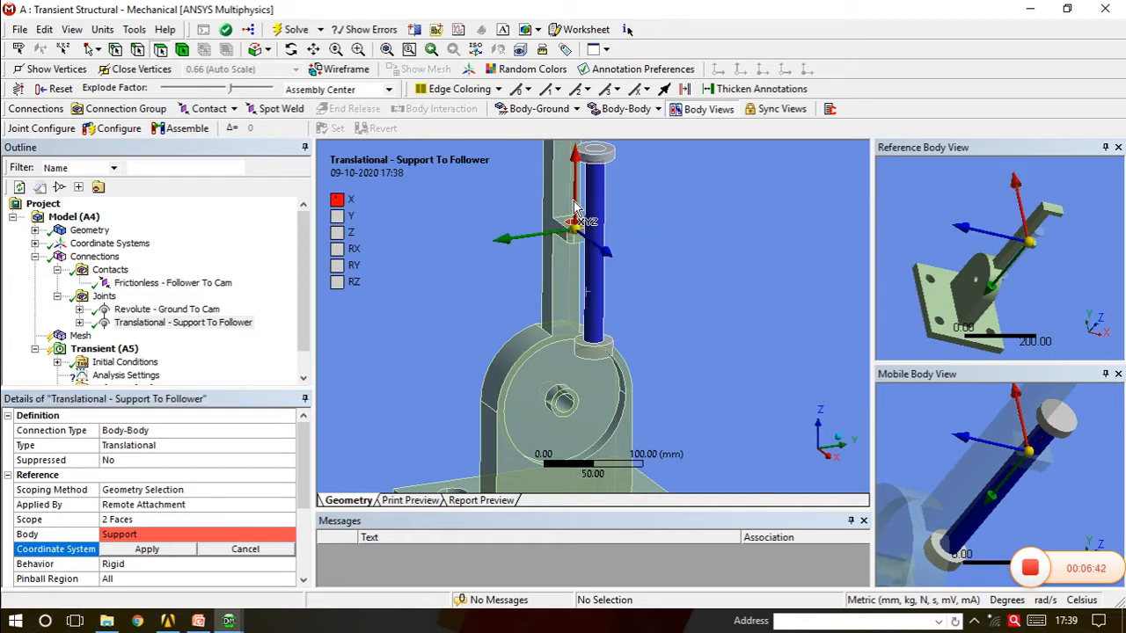
click(147, 549)
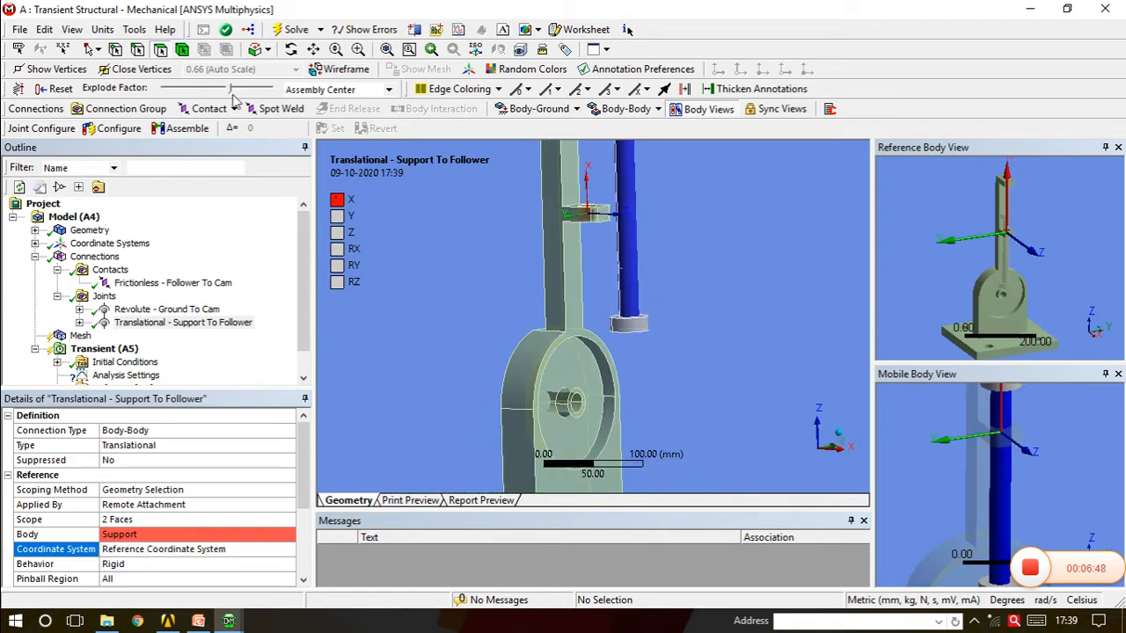
Collapse the exploded view so the cam, follower and support return to their assembled positions
drag(231, 94, 168, 97)
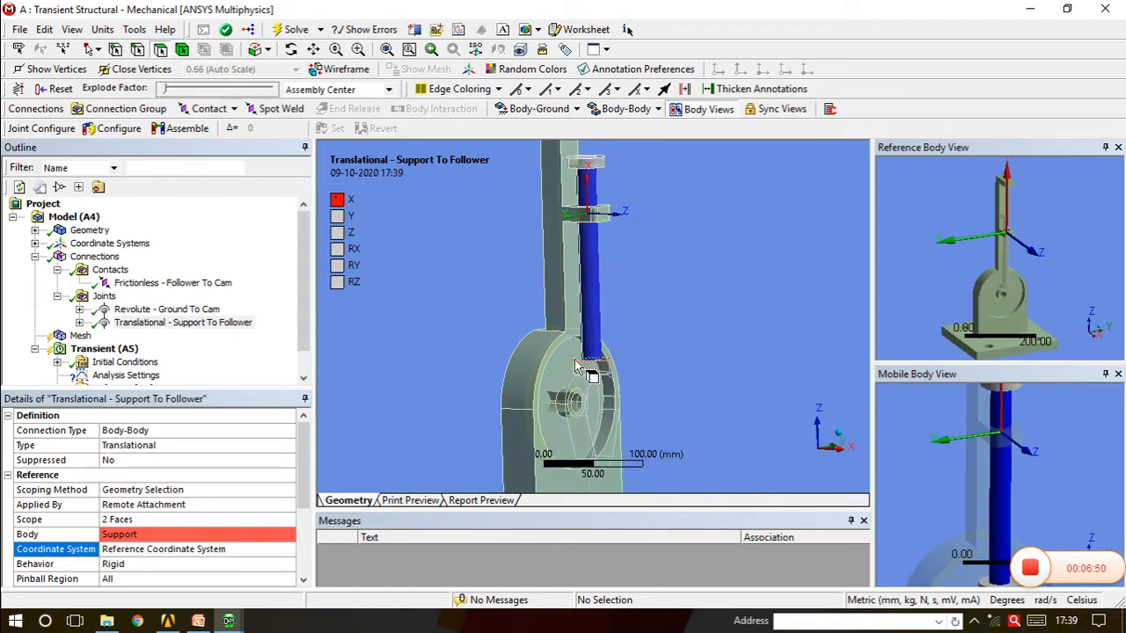
scroll(575, 356, down, 5)
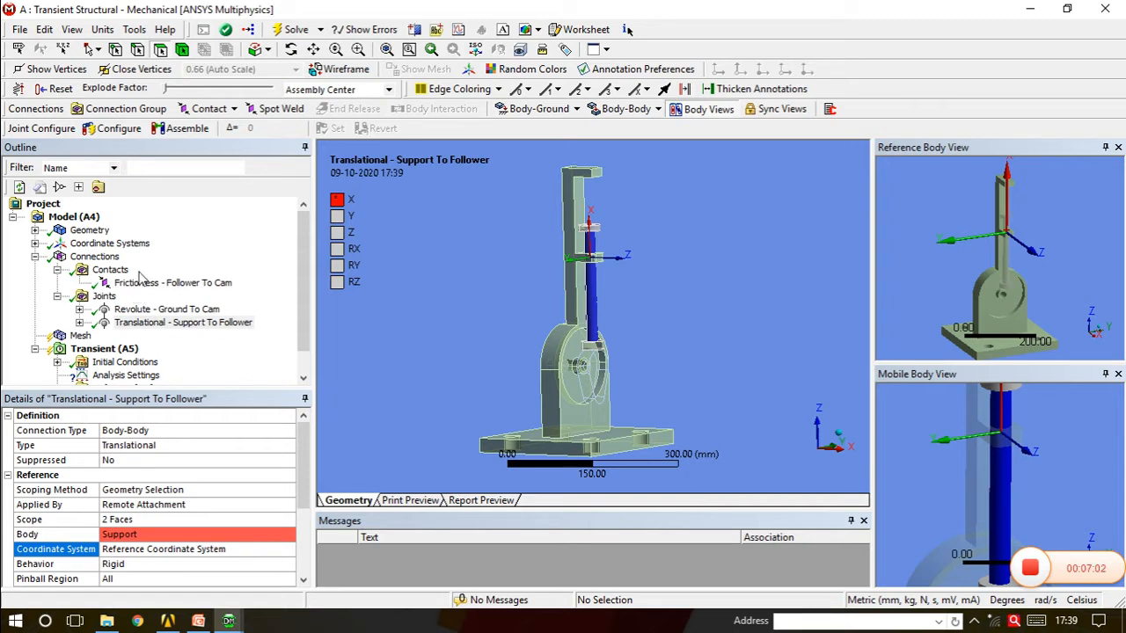
middle_drag(613, 318, 672, 336)
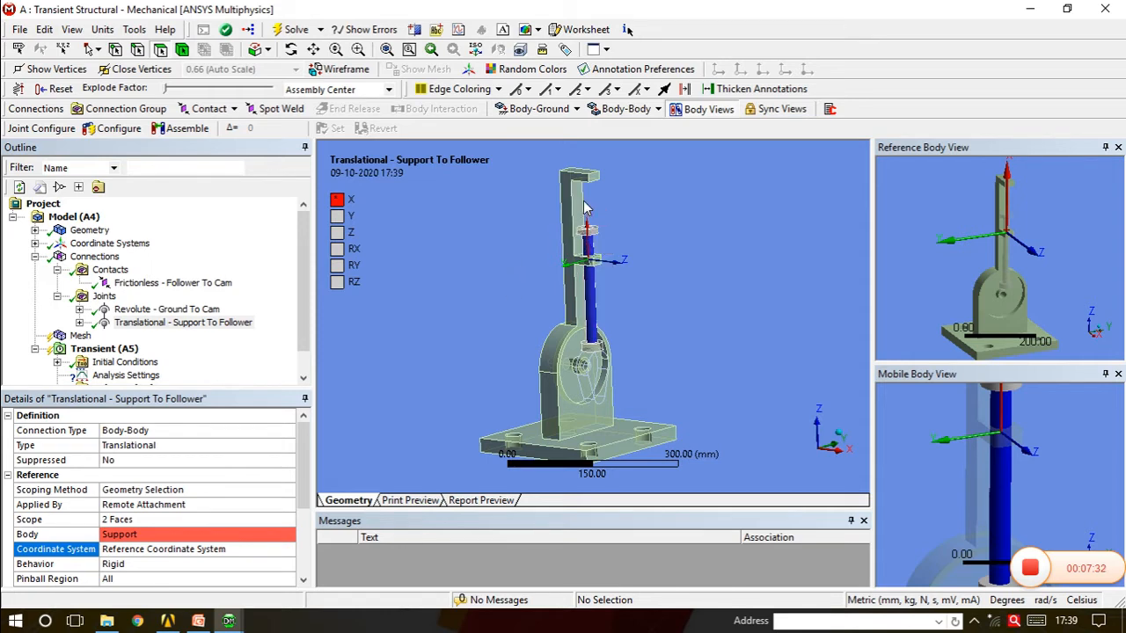
drag(615, 255, 656, 374)
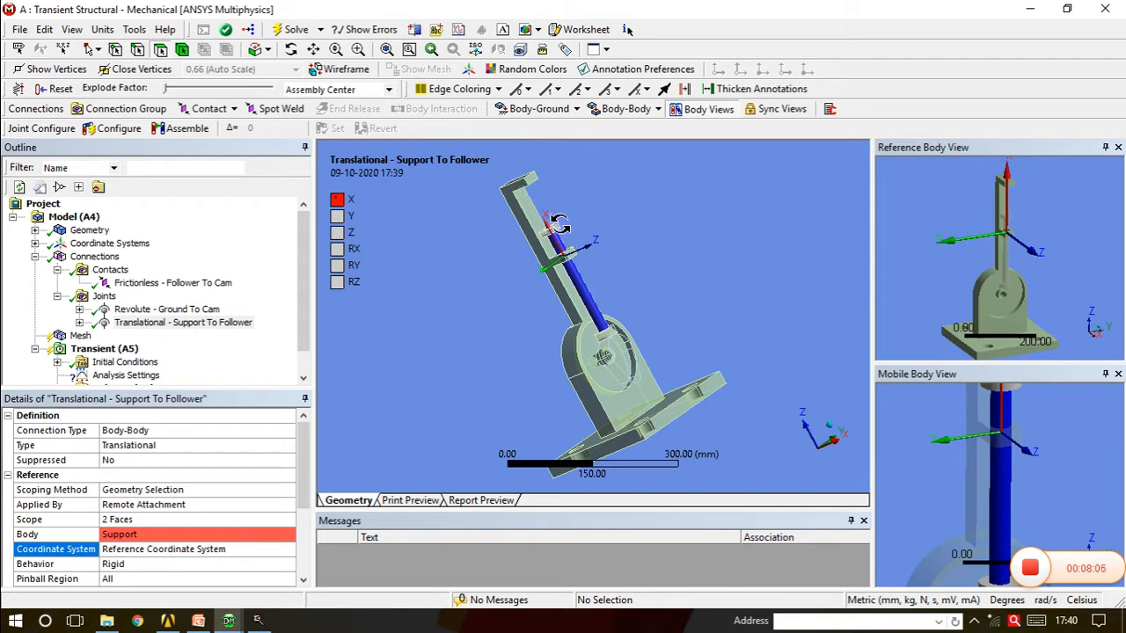
middle_drag(560, 223, 532, 220)
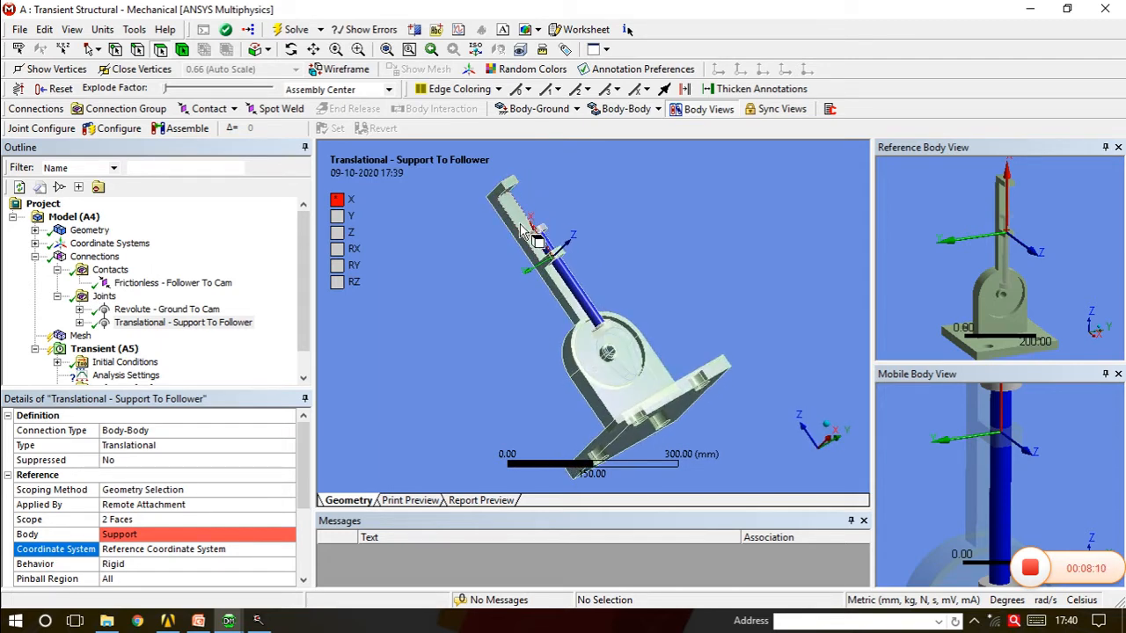
Insert a spring under Connections in the model tree
right_click(97, 257)
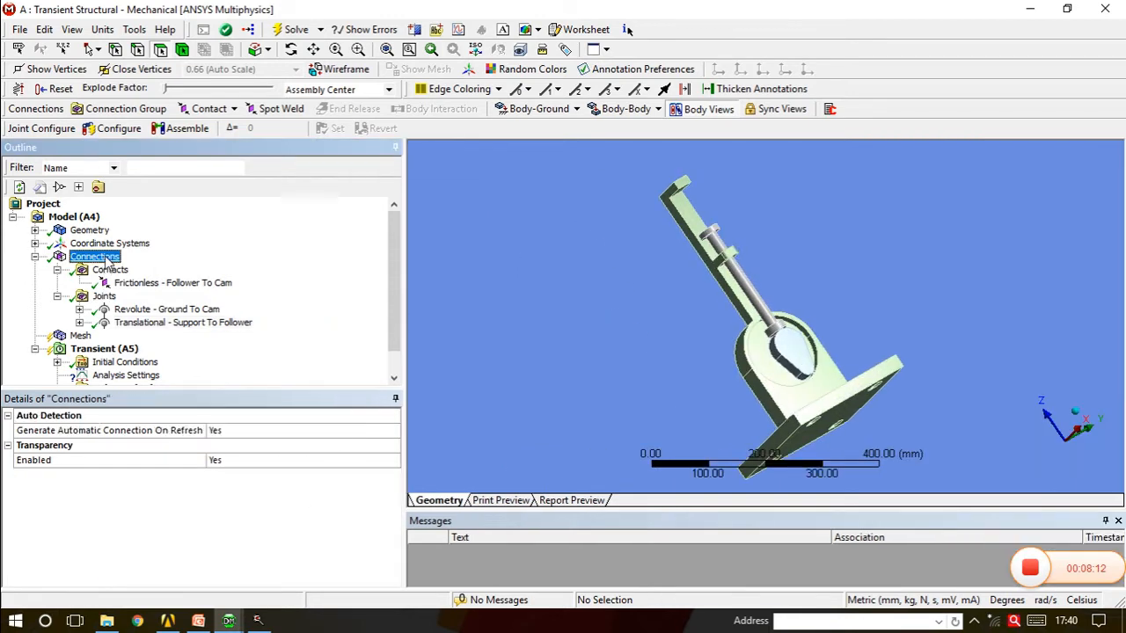
mouse_move(297, 266)
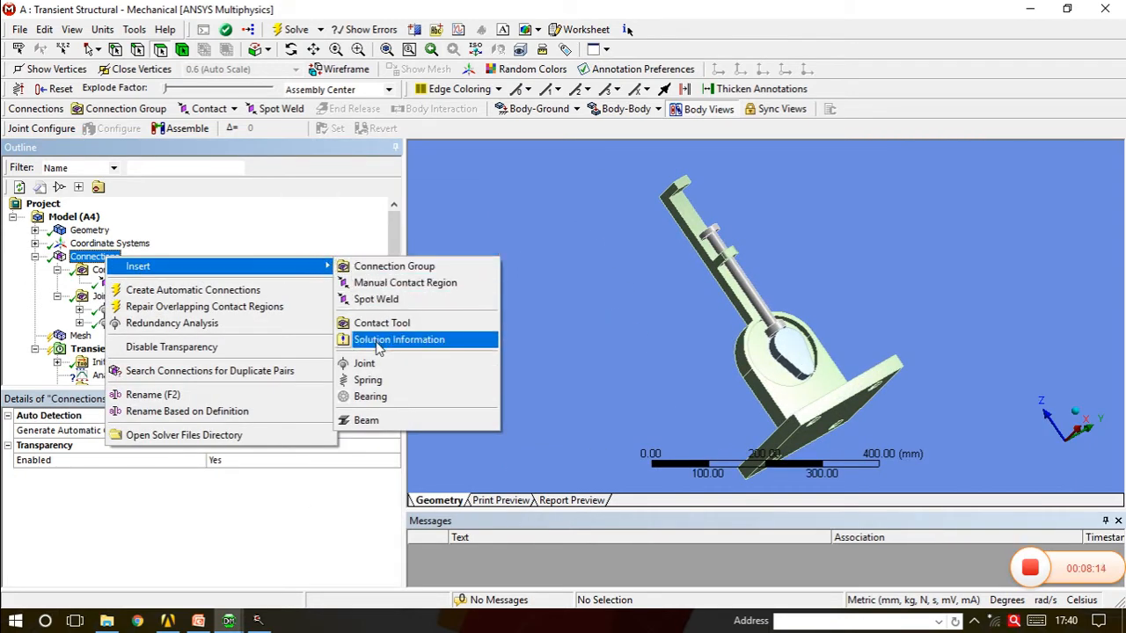
click(380, 381)
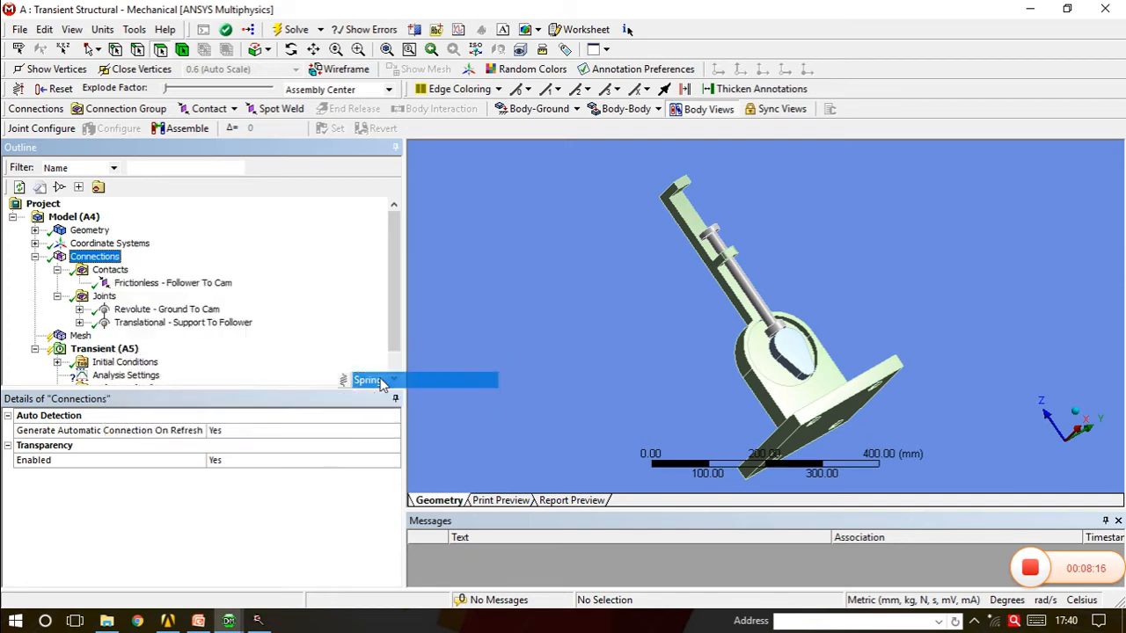
middle_drag(753, 201, 769, 272)
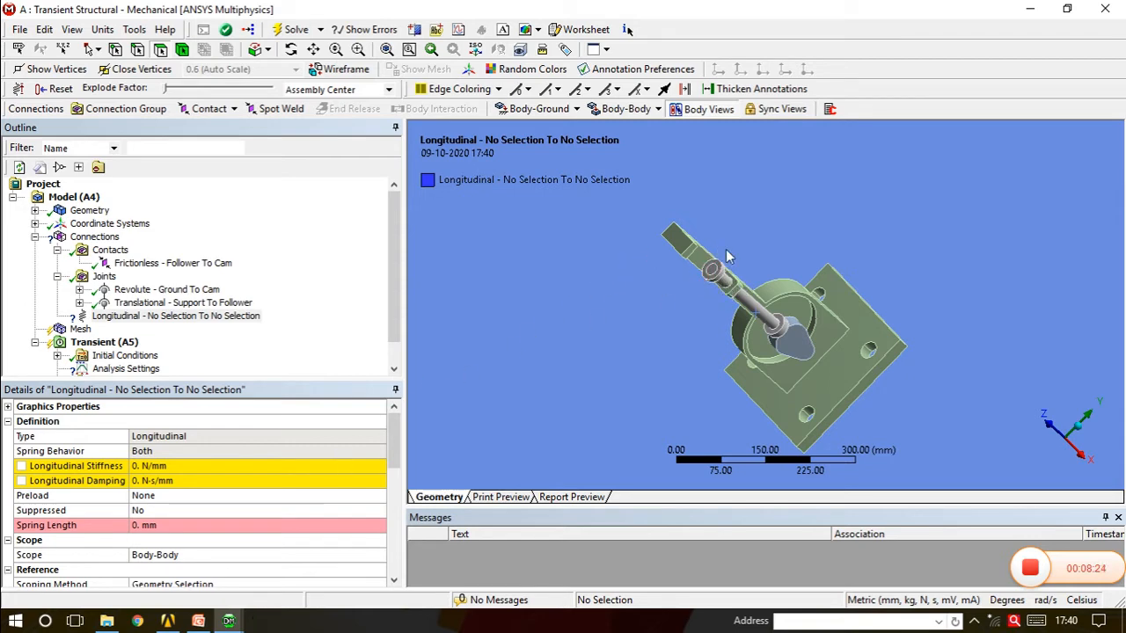
Set the spring's longitudinal stiffness to 0.0000045 N/mm
click(397, 435)
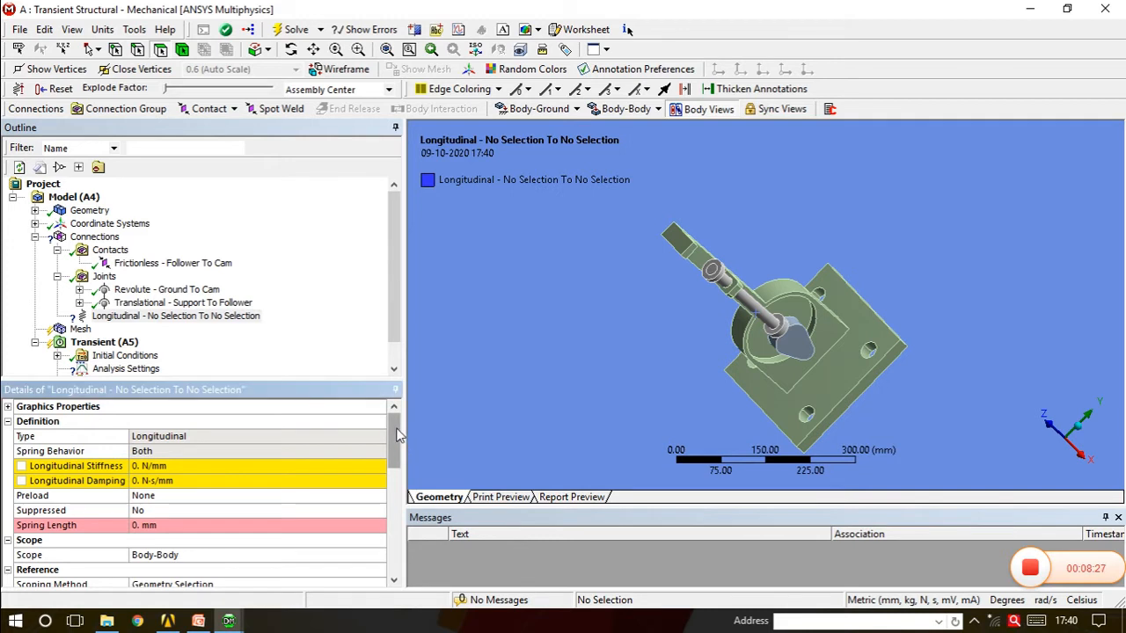
click(182, 468)
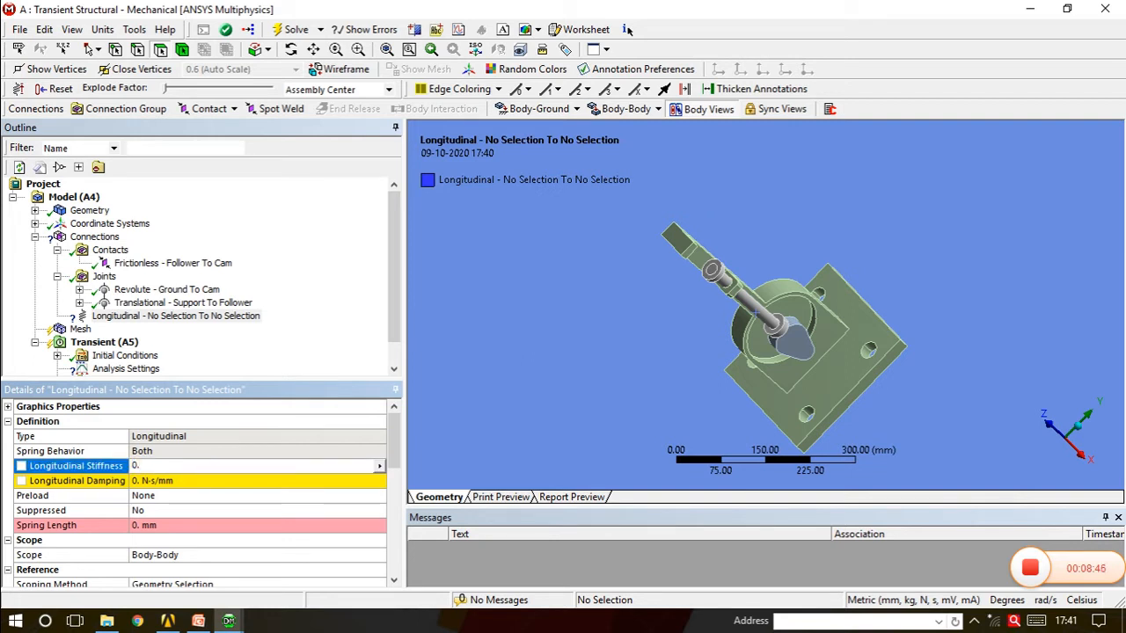
text(0.000)
text(0045)
key(Return)
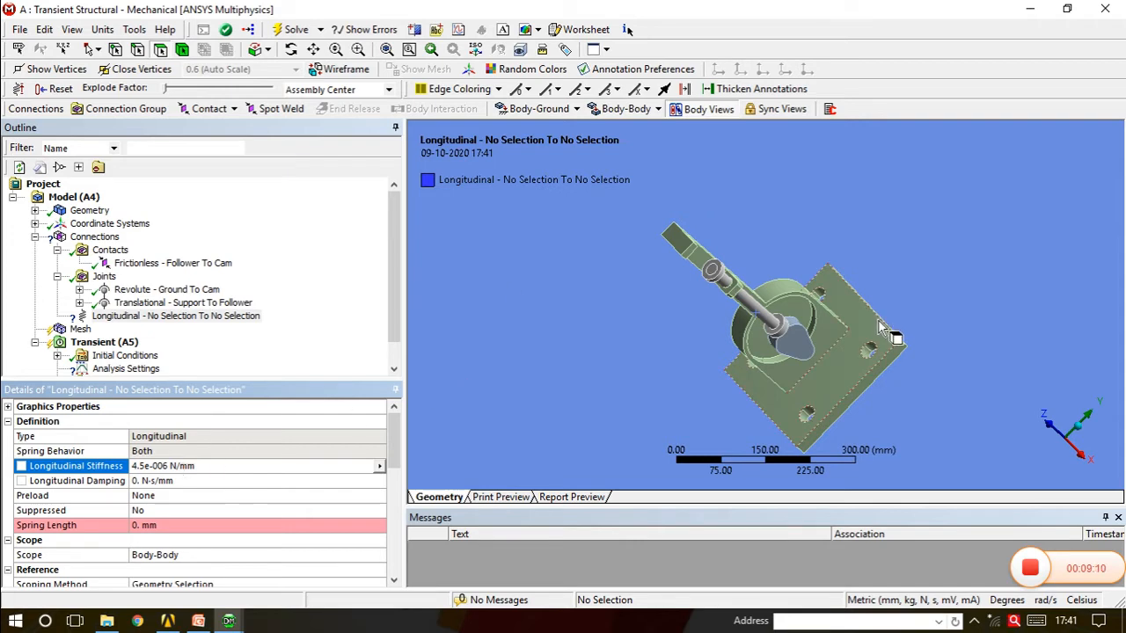
Review the spring's available Preload options and leave Preload at None
middle_drag(858, 384, 785, 301)
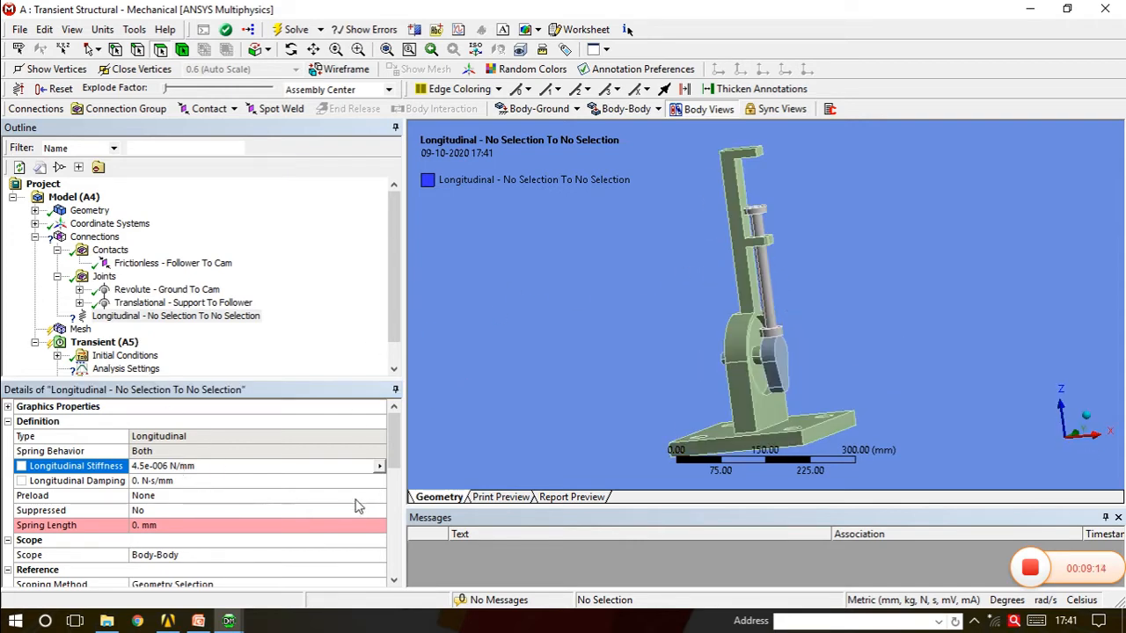
click(398, 486)
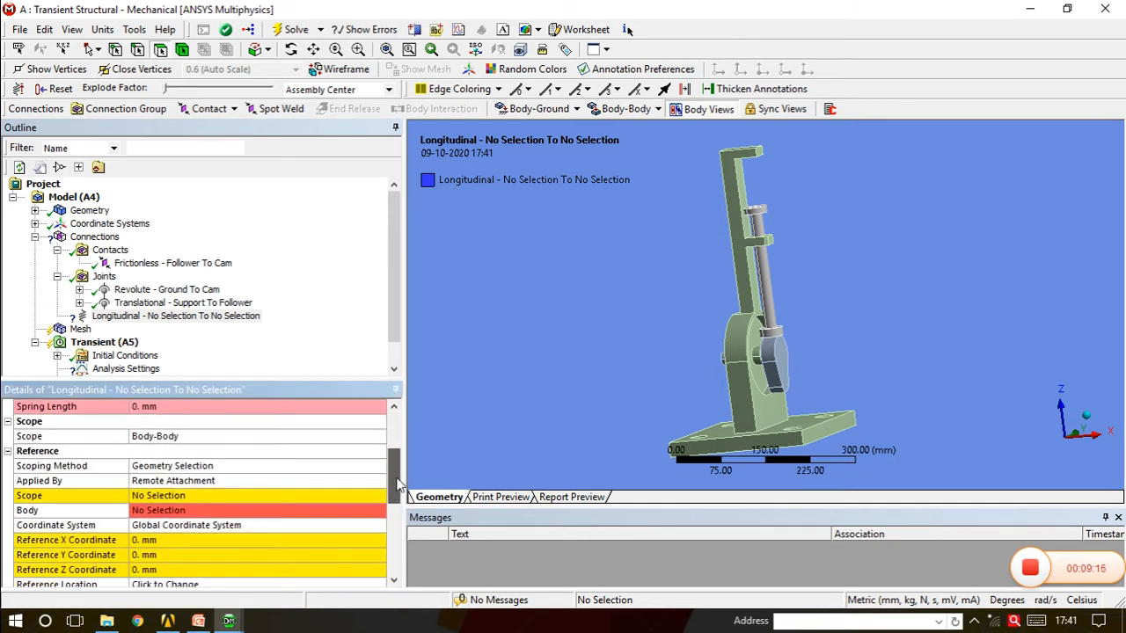
drag(397, 485, 391, 457)
click(227, 453)
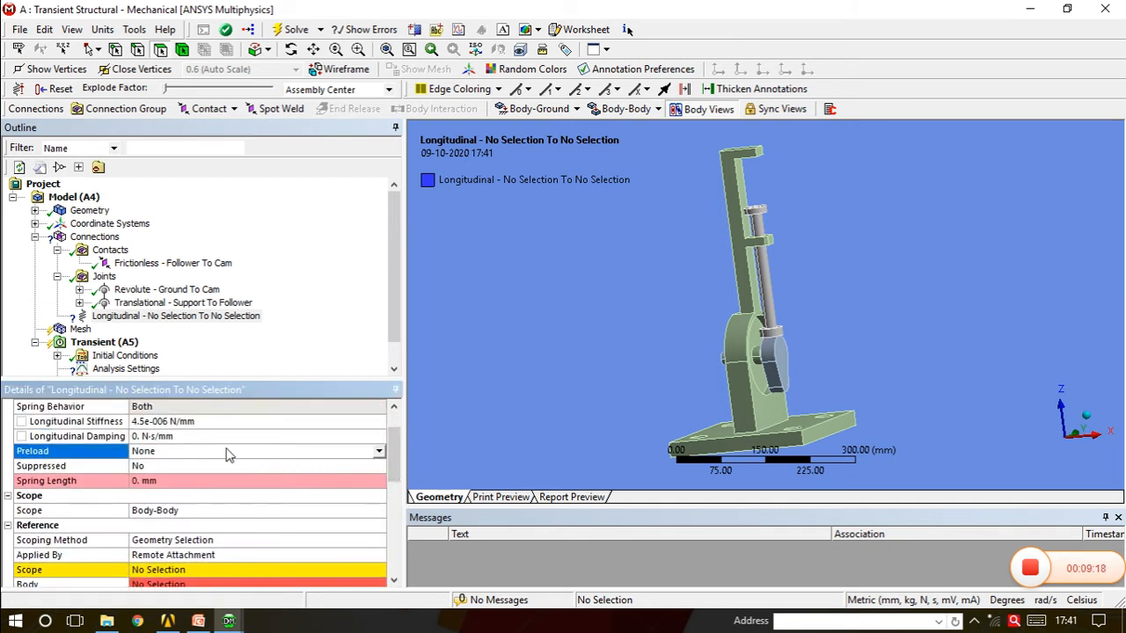
click(378, 451)
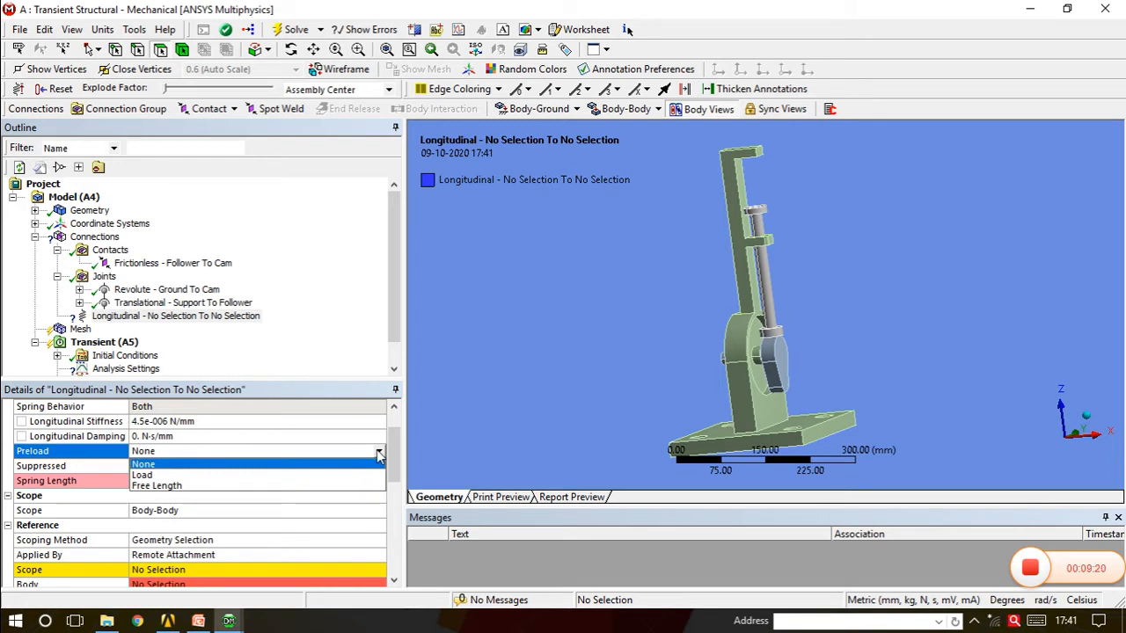
click(165, 451)
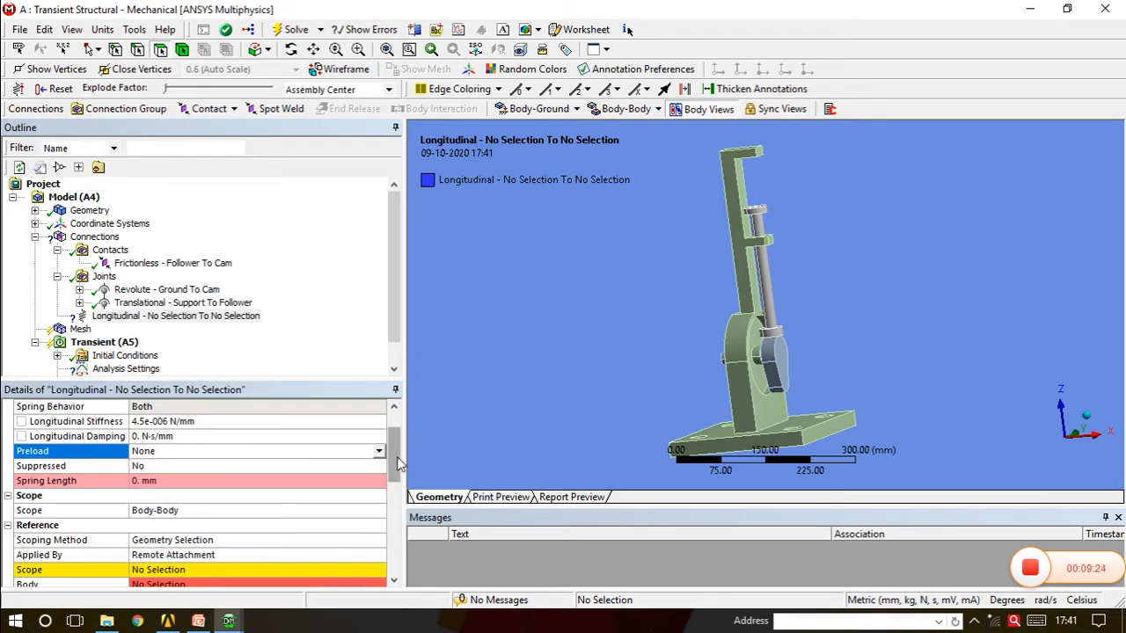
Scope the spring's reference side to the two faces on the follower's top end
scroll(269, 499, down, 2)
click(266, 495)
middle_drag(764, 290, 765, 363)
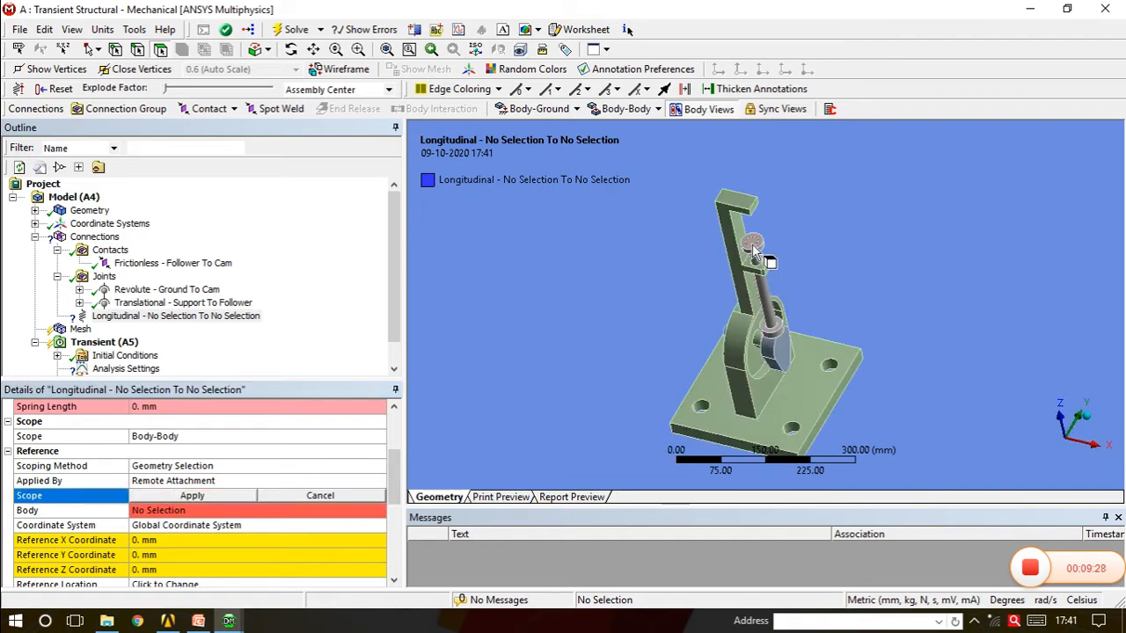
click(754, 247)
ctrl+click(760, 244)
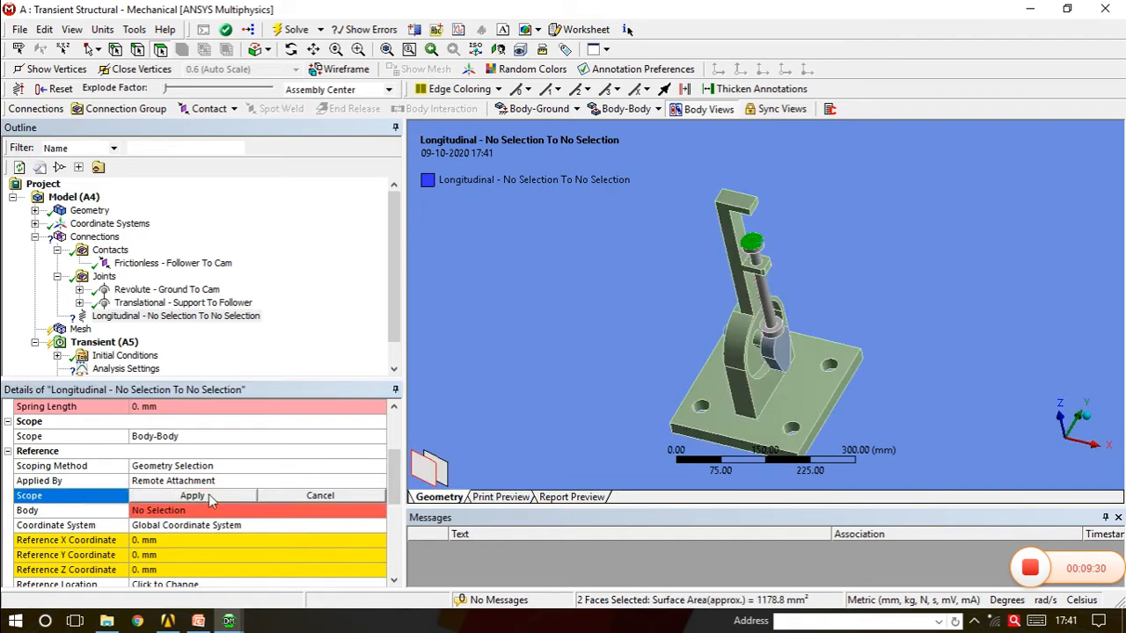
click(191, 496)
Scope the spring's mobile side to the underside face of the support's upper arm
middle_drag(658, 299, 669, 292)
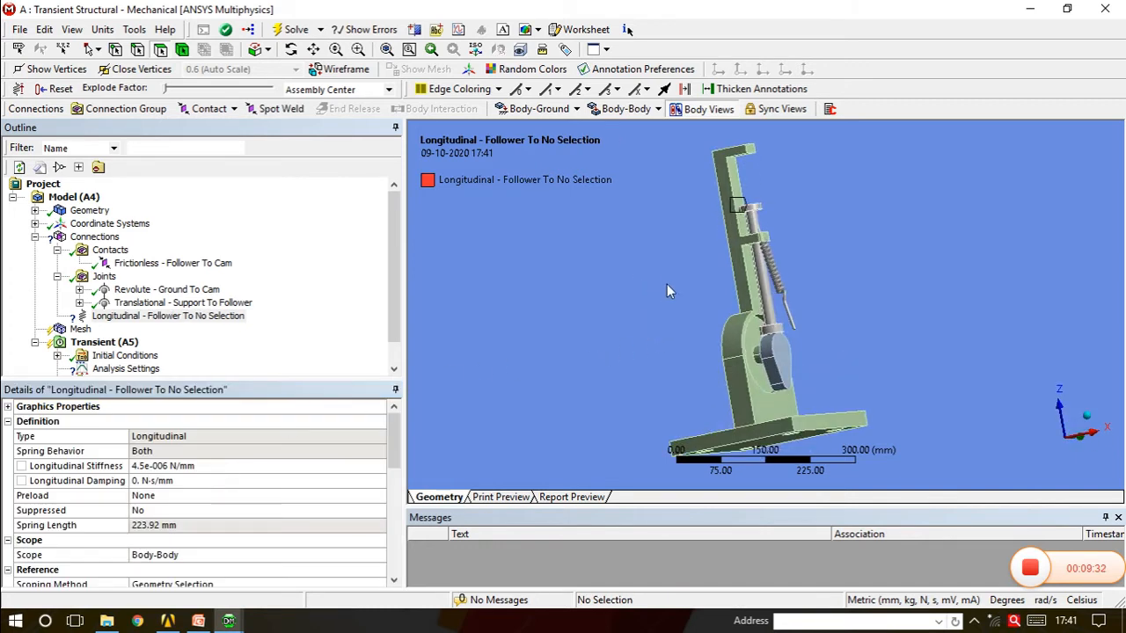
drag(395, 466, 395, 541)
click(309, 542)
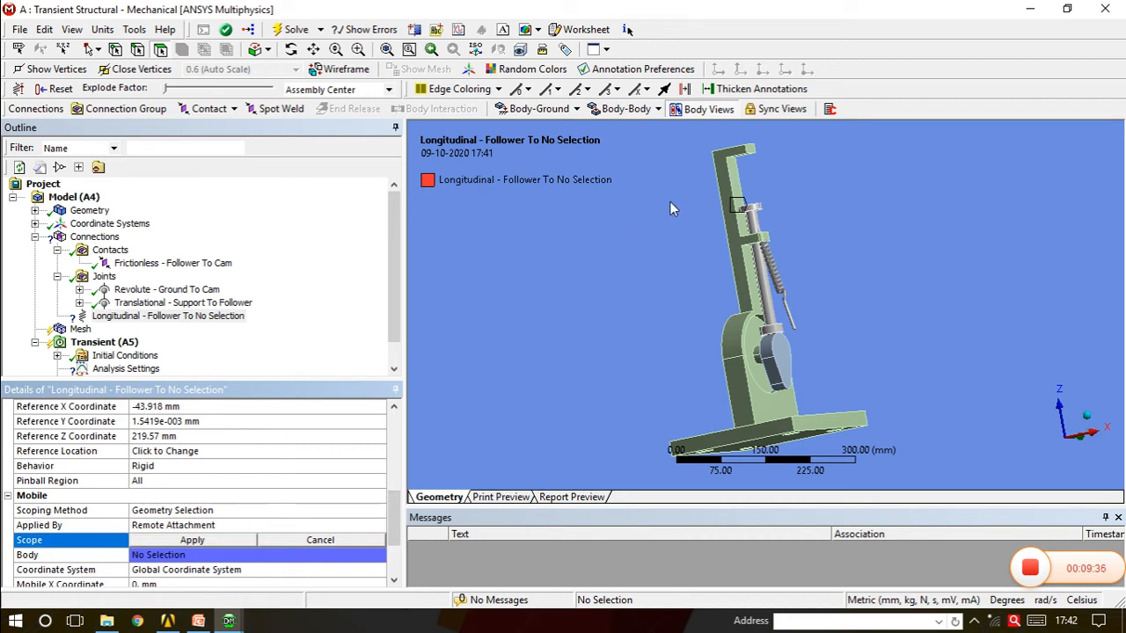
middle_drag(669, 209, 743, 181)
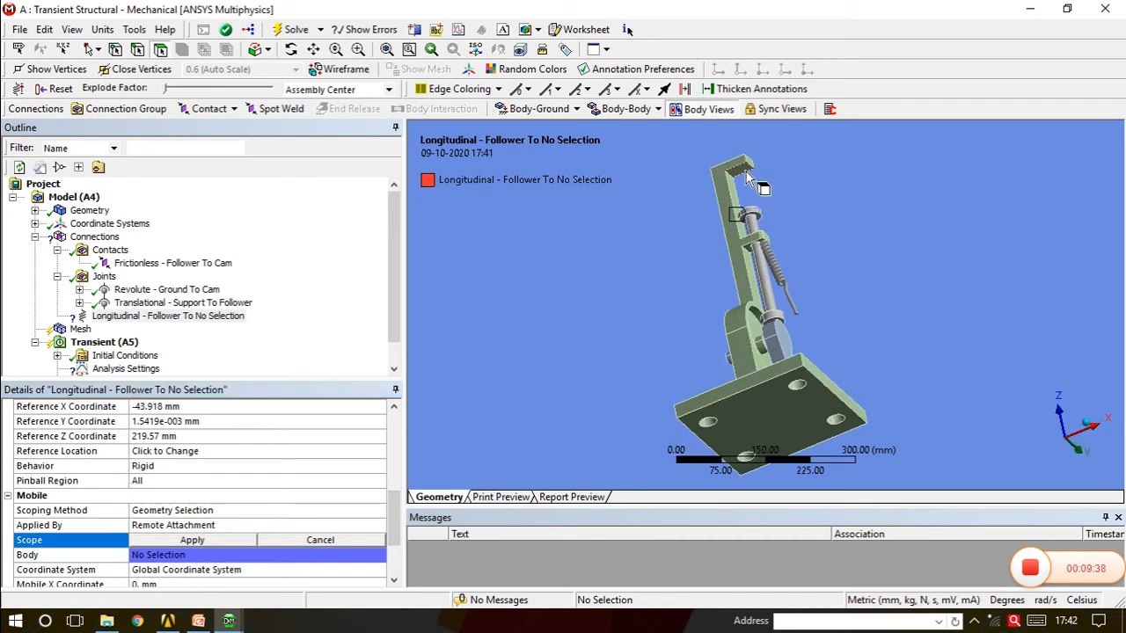
click(747, 175)
click(204, 542)
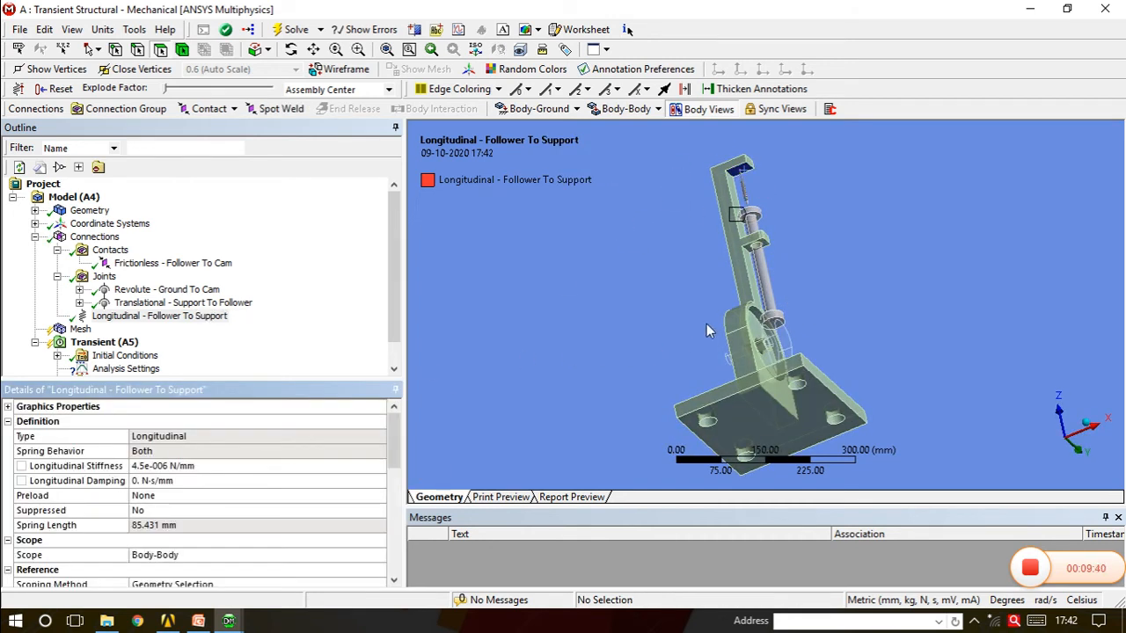
middle_drag(708, 330, 749, 215)
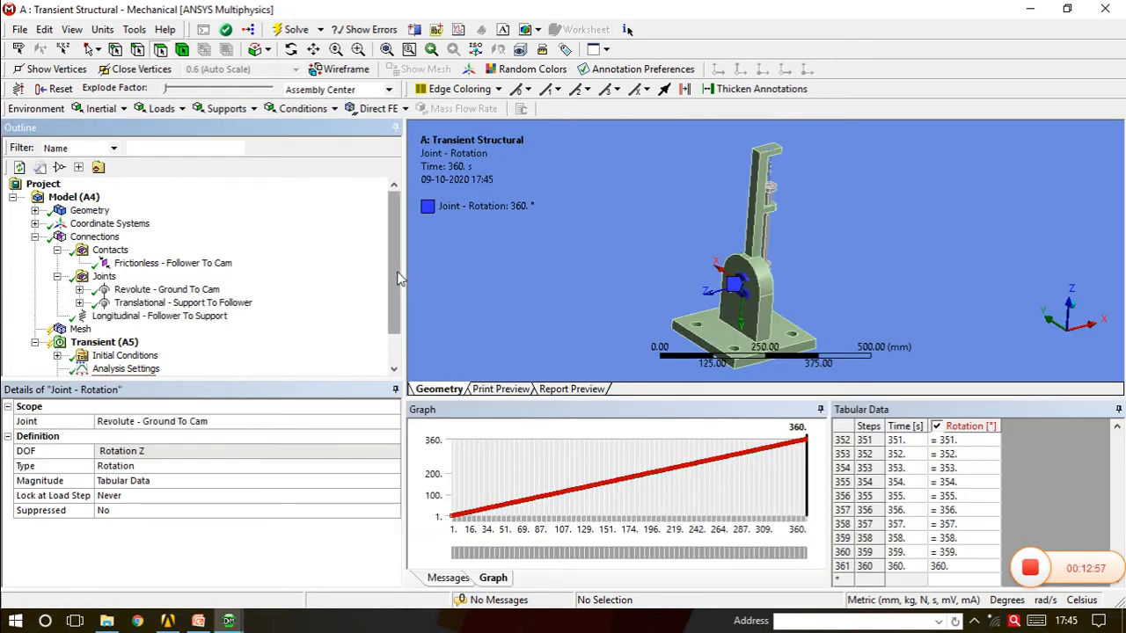
Set the mobile Behavior of the Revolute - Ground To Cam joint to Deformable
scroll(396, 348, down, 1)
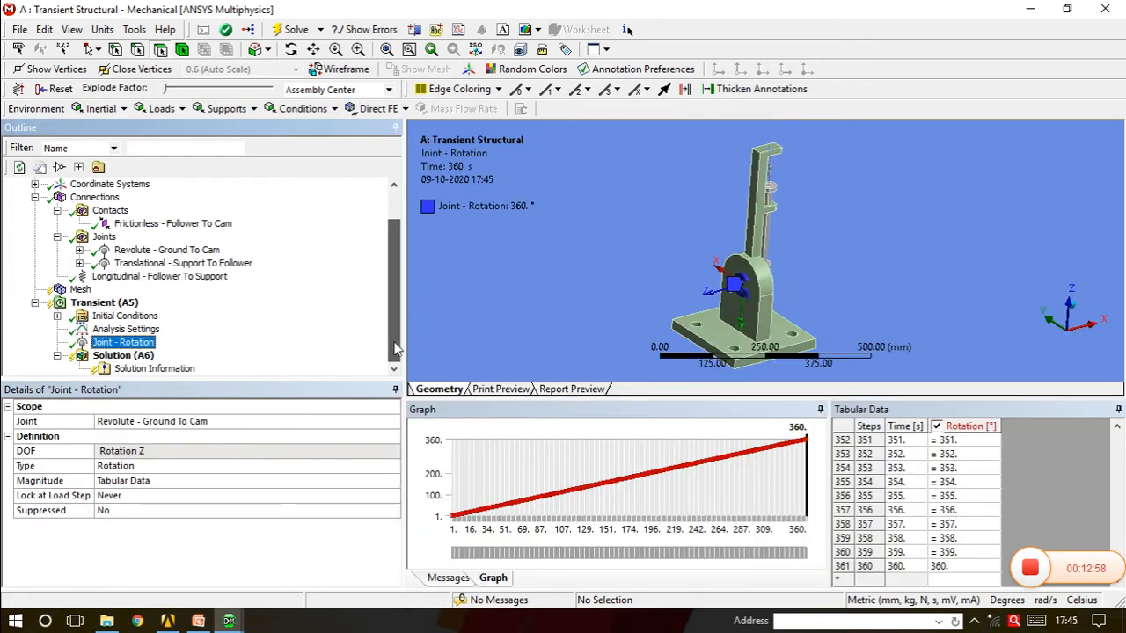
click(183, 251)
scroll(303, 307, down, 1)
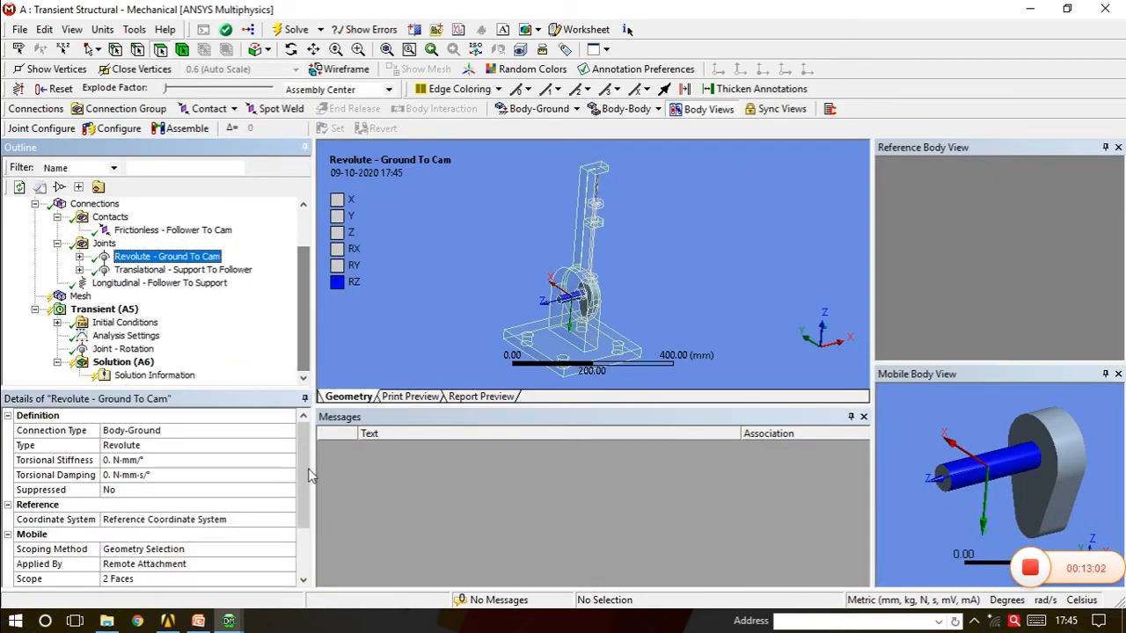
drag(308, 475, 307, 520)
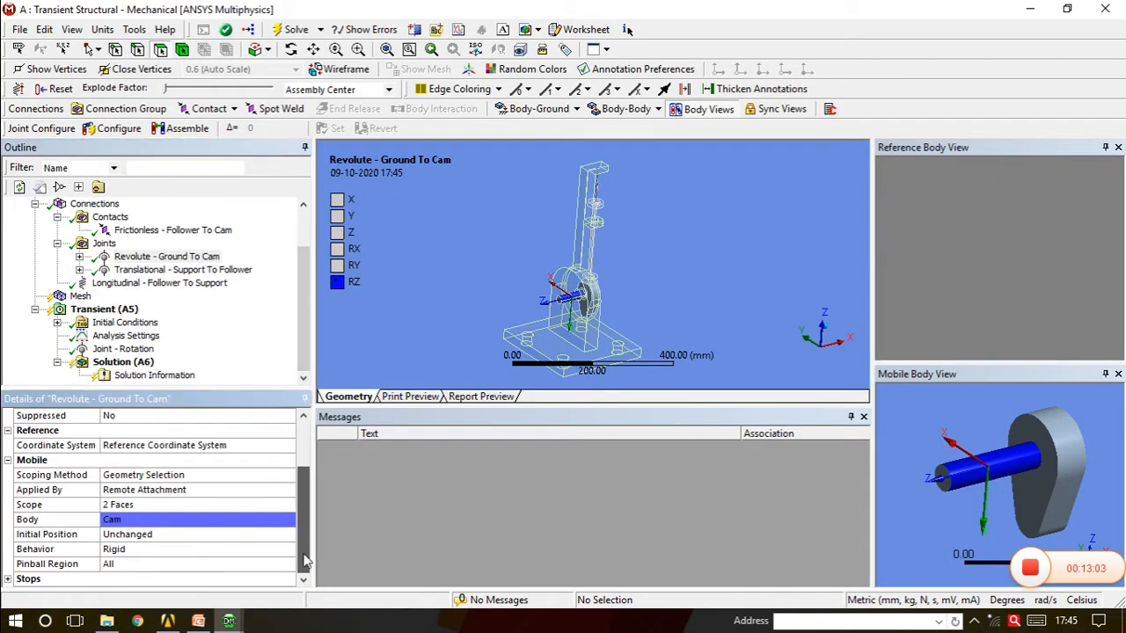
click(182, 550)
click(288, 549)
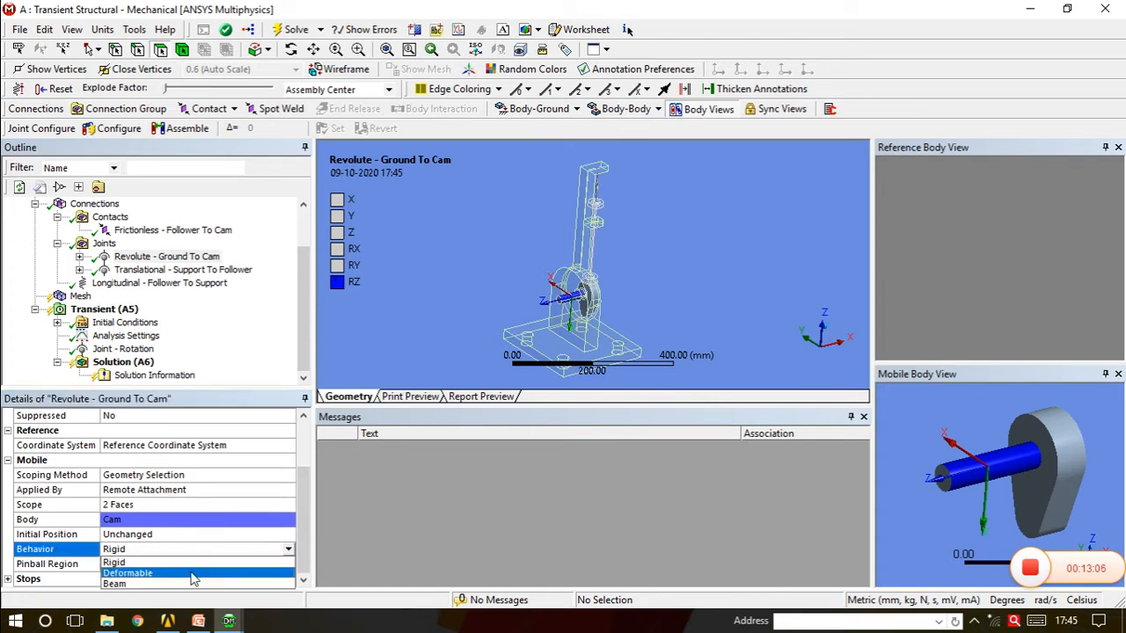
click(194, 575)
Set the mobile Behavior of the Translational - Support To Follower joint to Deformable
click(176, 269)
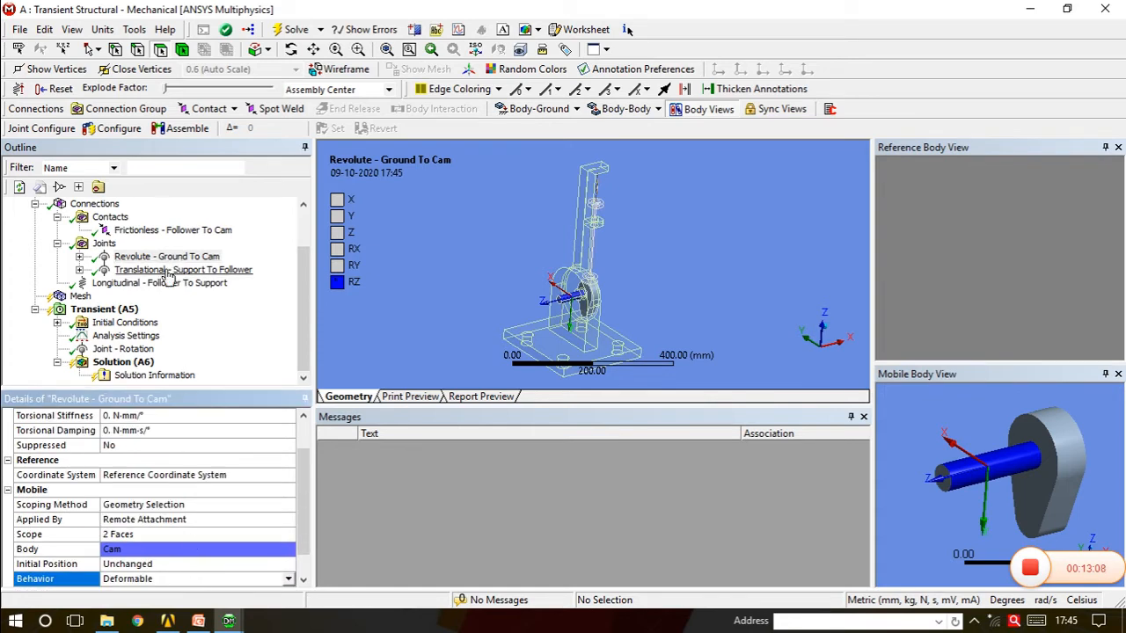
drag(302, 468, 303, 530)
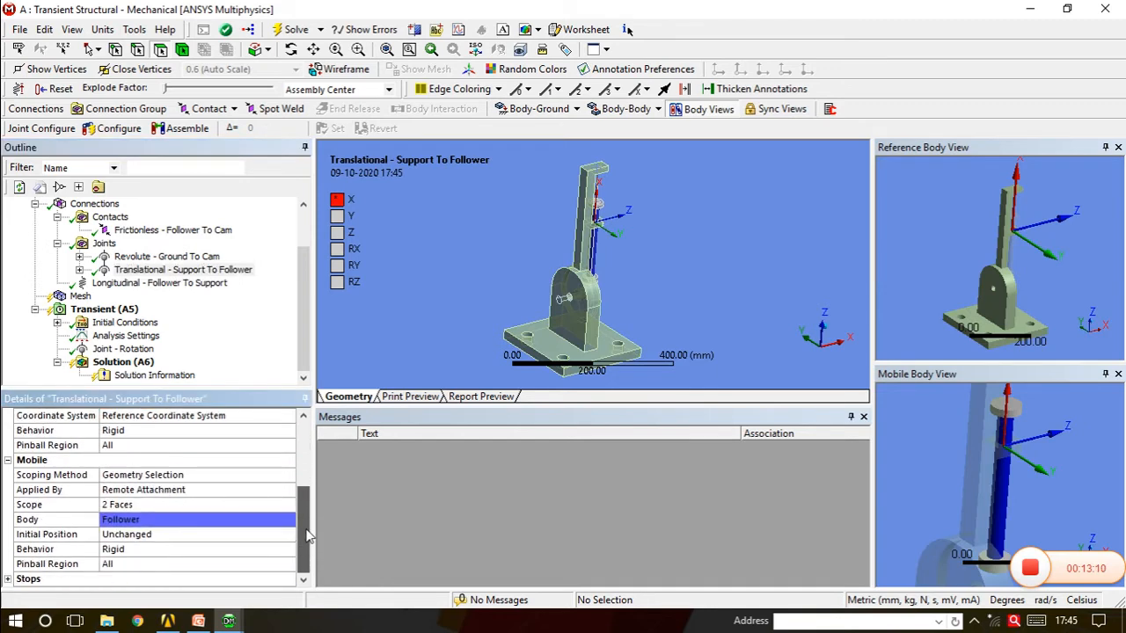
click(255, 551)
click(289, 550)
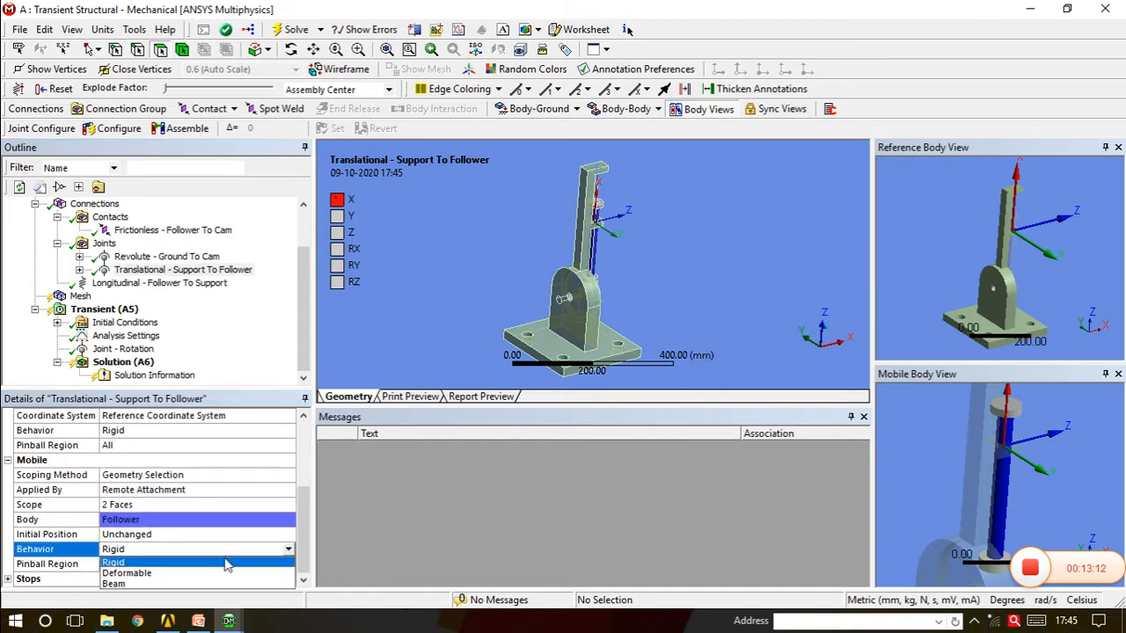
click(183, 569)
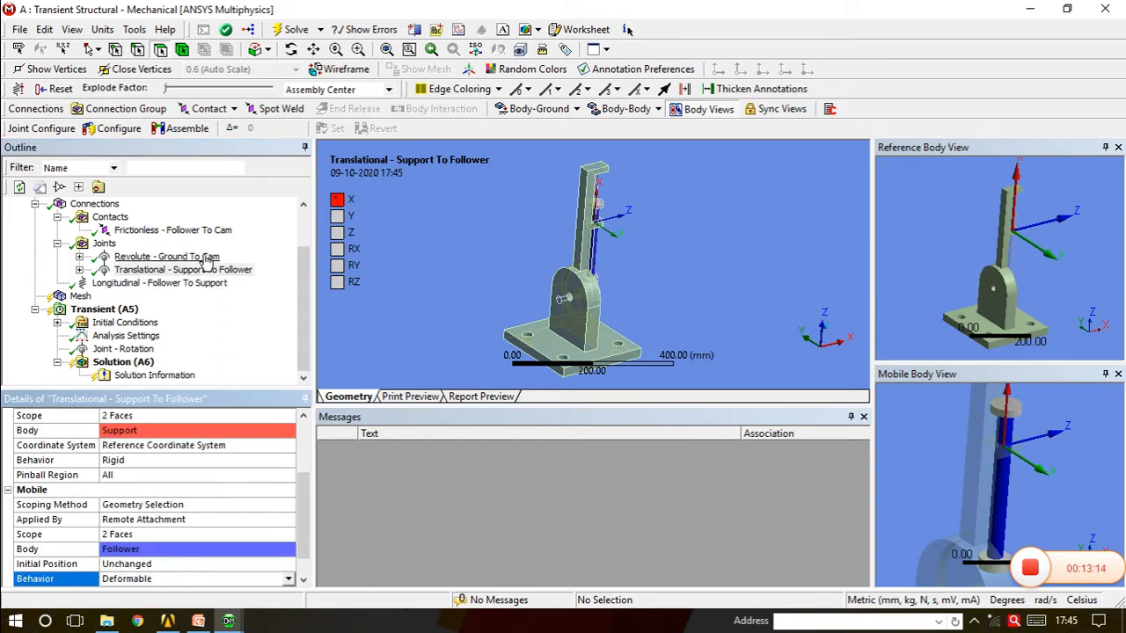
Set the mobile Behavior of the Longitudinal - Follower To Support spring to Deformable
click(159, 282)
drag(394, 440, 400, 554)
click(330, 560)
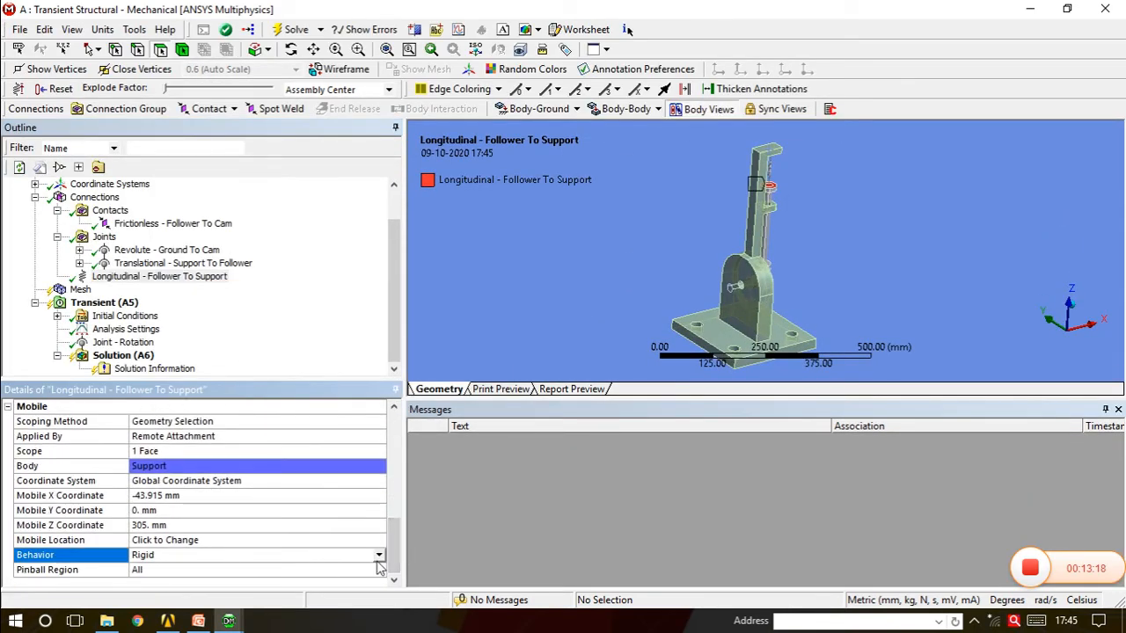
click(379, 556)
click(300, 585)
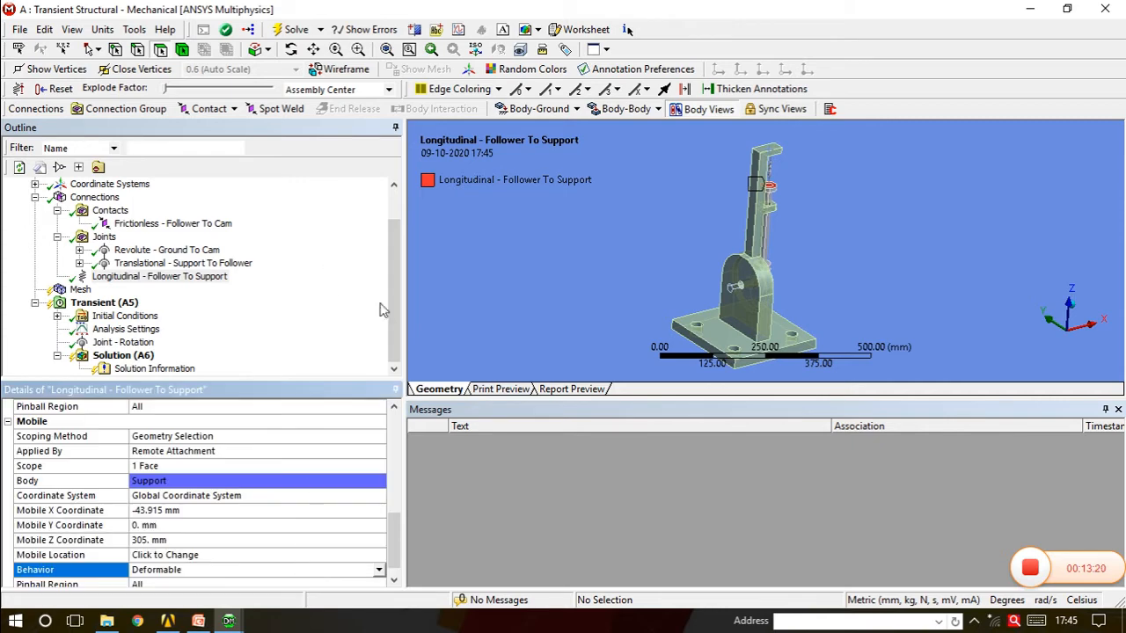
Review the settings of the Frictionless - Follower To Cam contact
drag(395, 317, 396, 273)
click(176, 263)
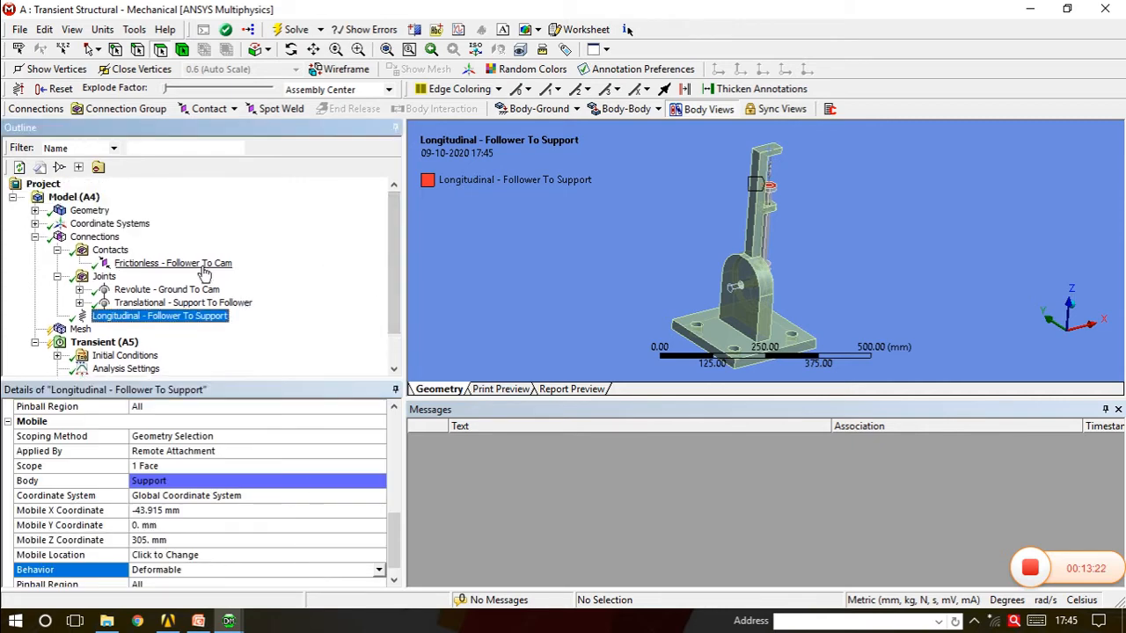
drag(302, 442, 328, 406)
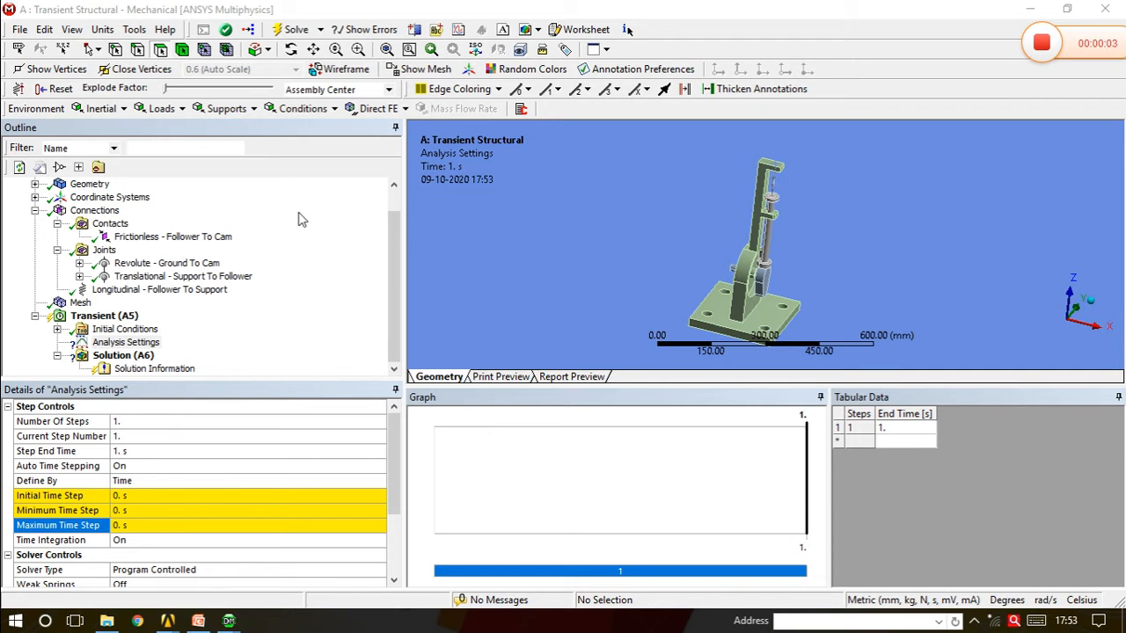
In Analysis Settings, set the number of steps to 360 and the current step number to 360
middle_drag(814, 204, 679, 220)
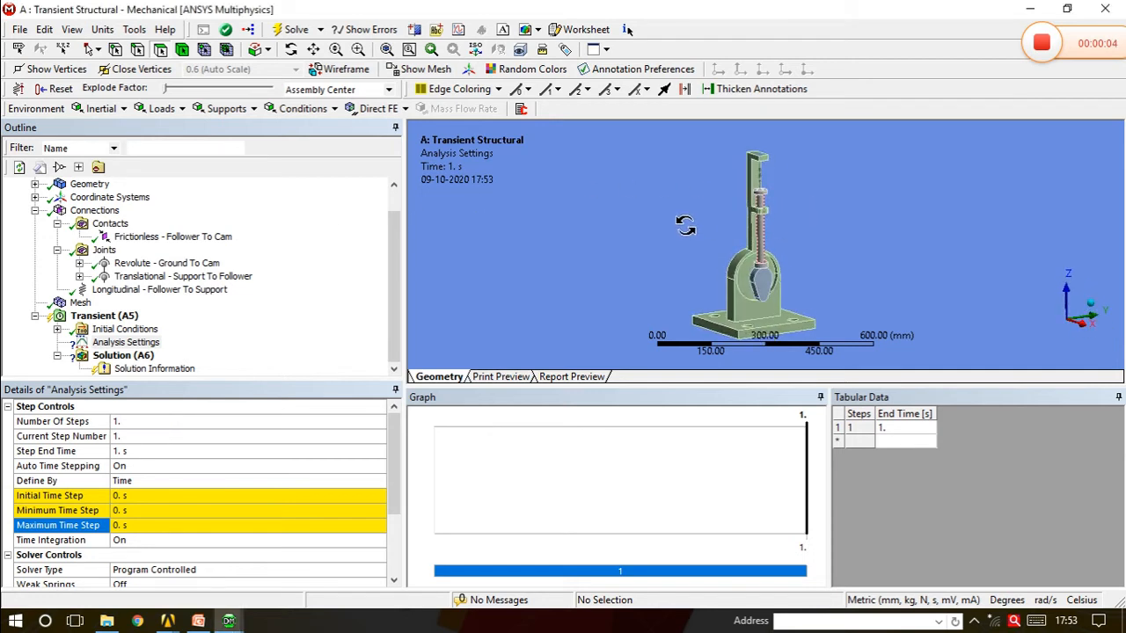
click(126, 342)
click(127, 343)
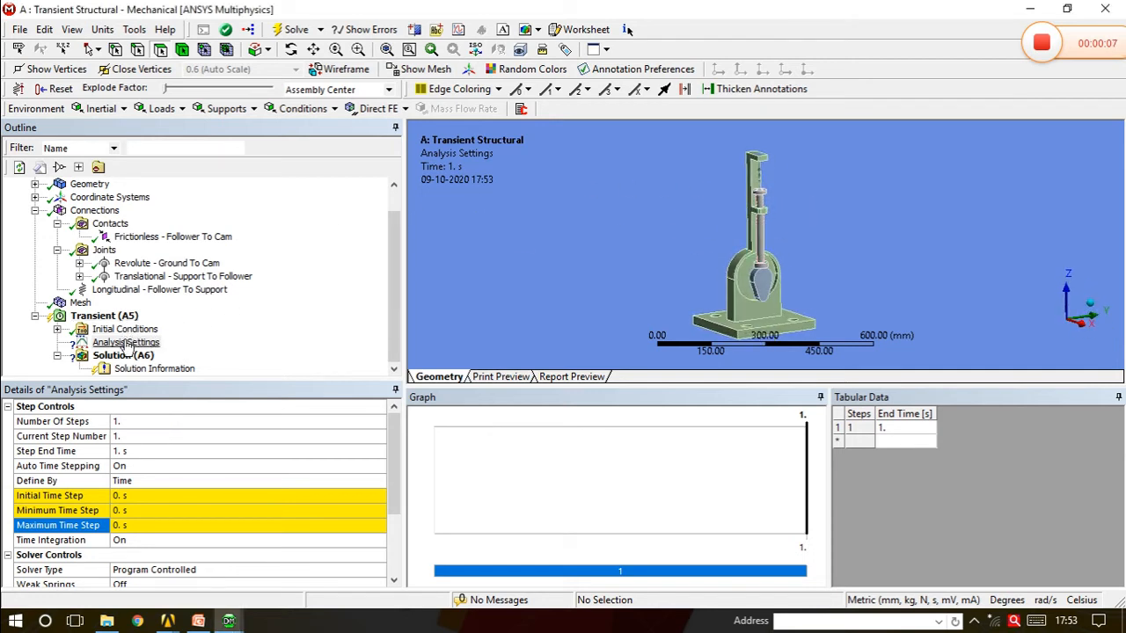
click(133, 422)
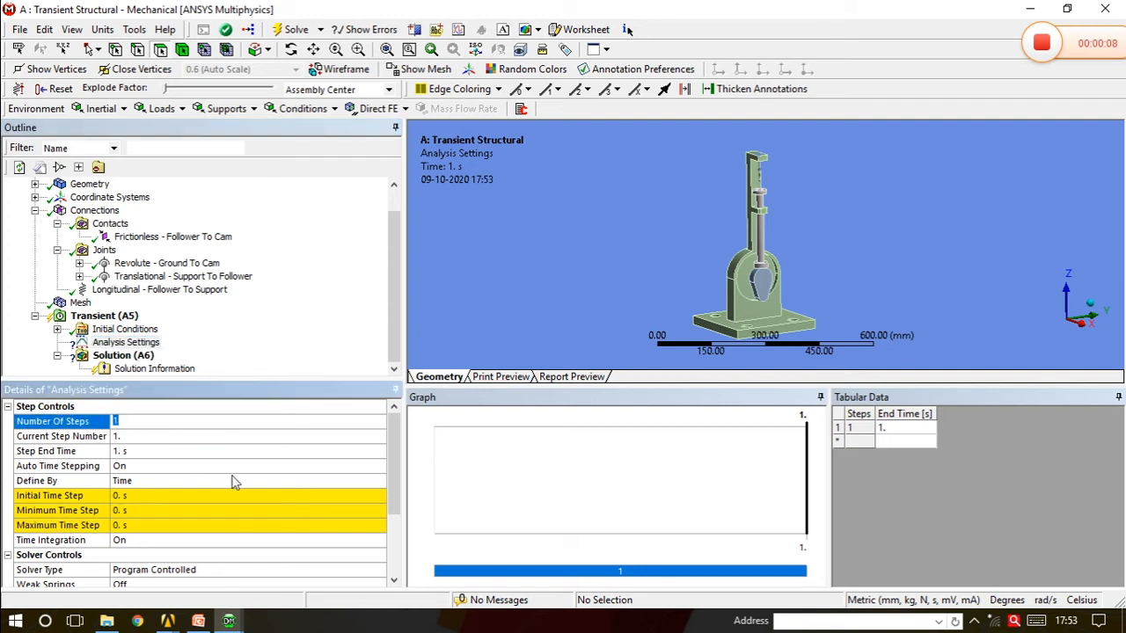
text(360)
click(167, 436)
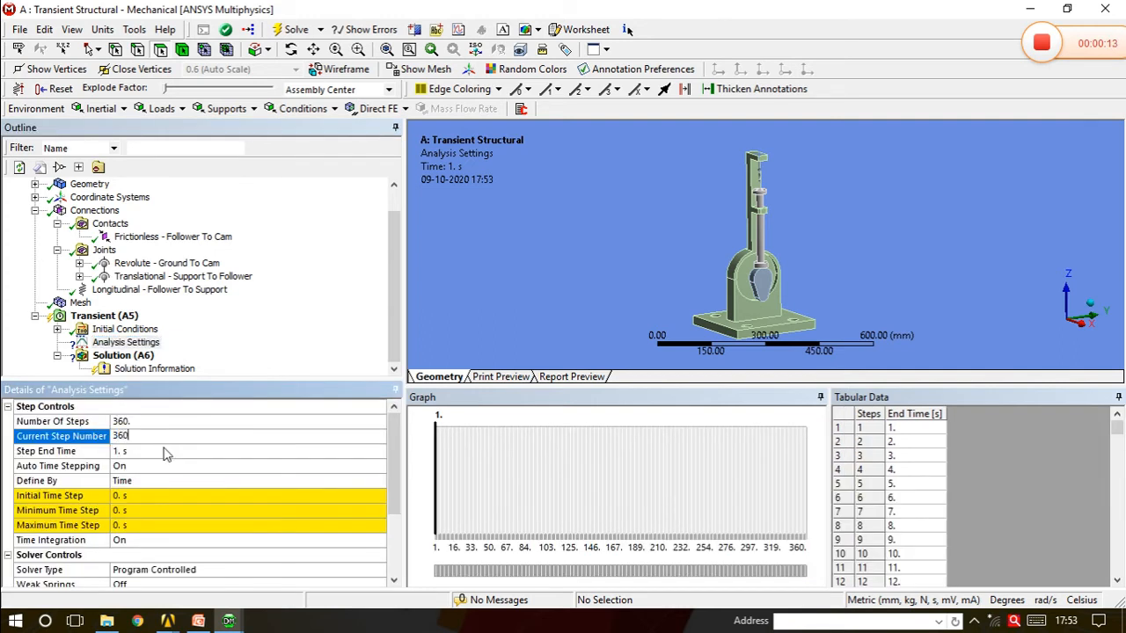
key(Return)
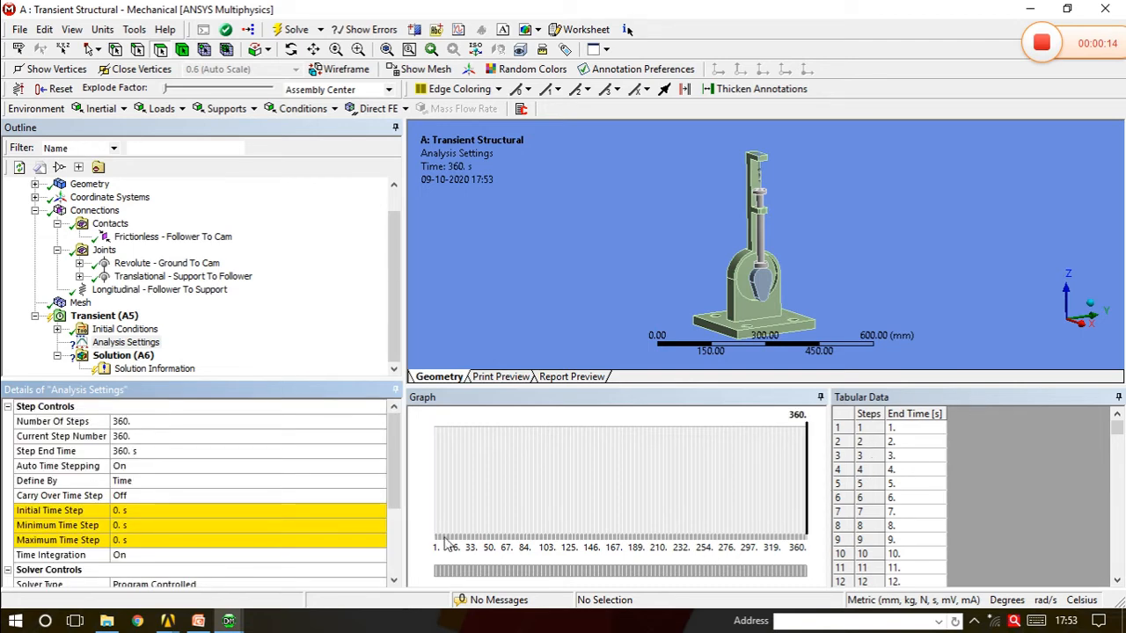
Select all load steps and set their initial, minimum and maximum time steps to 1 s
right_click(929, 483)
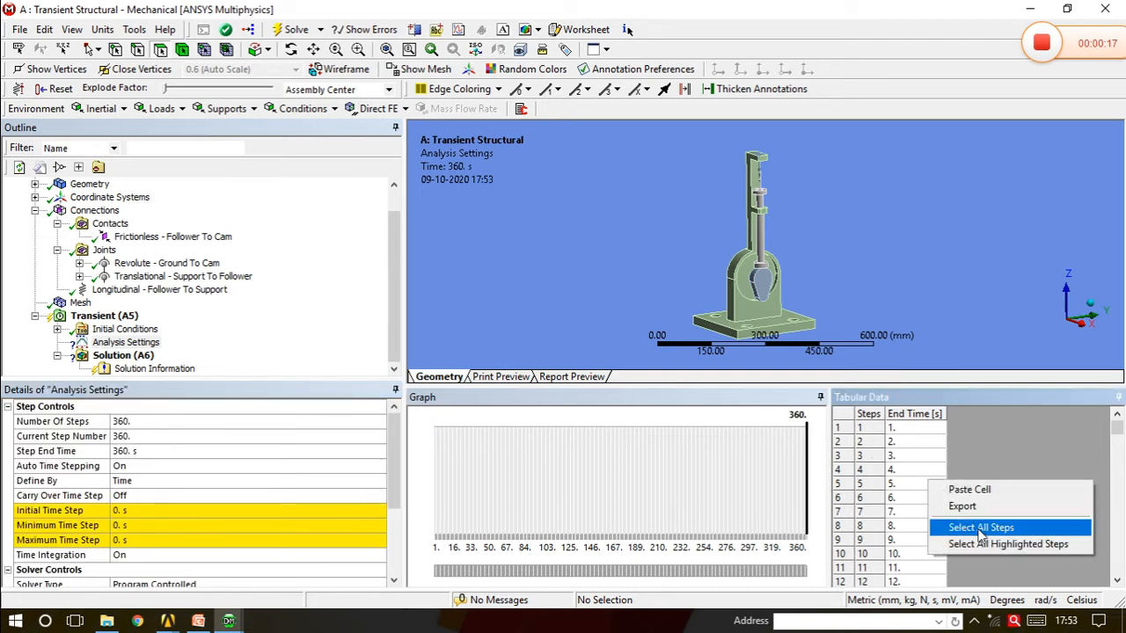
click(981, 530)
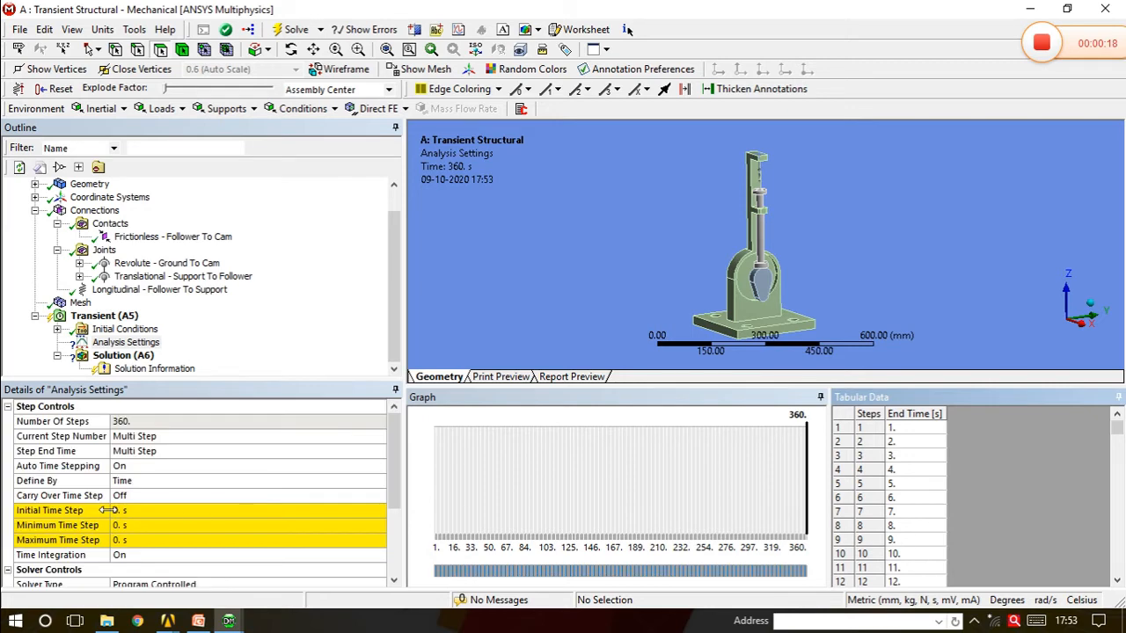
click(123, 511)
text(1)
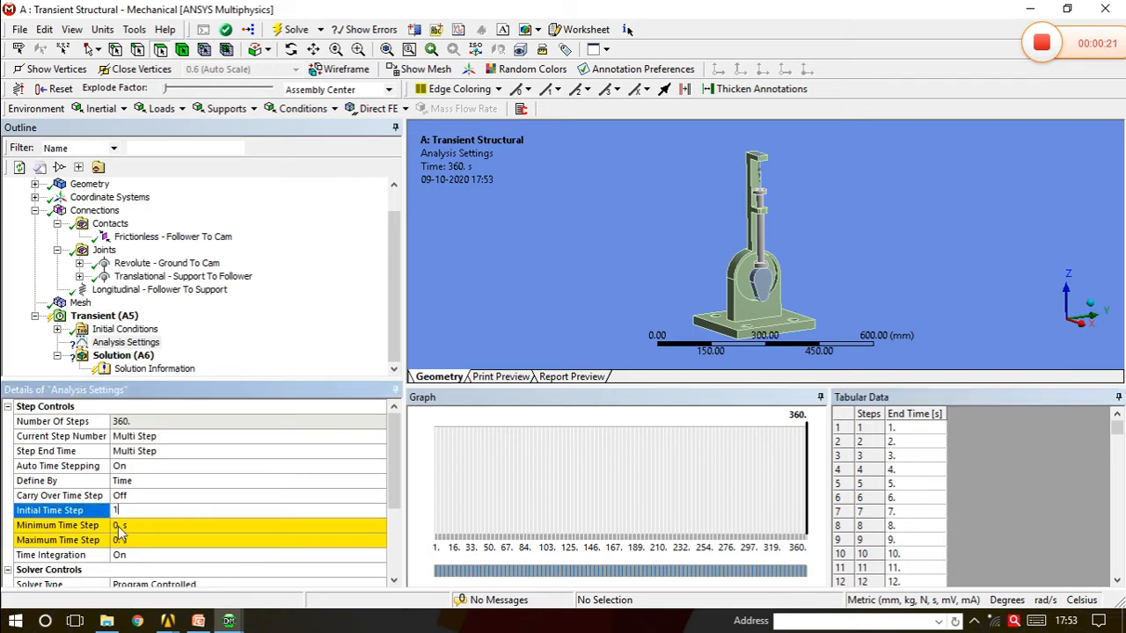
click(117, 526)
text(1)
click(121, 540)
text(1)
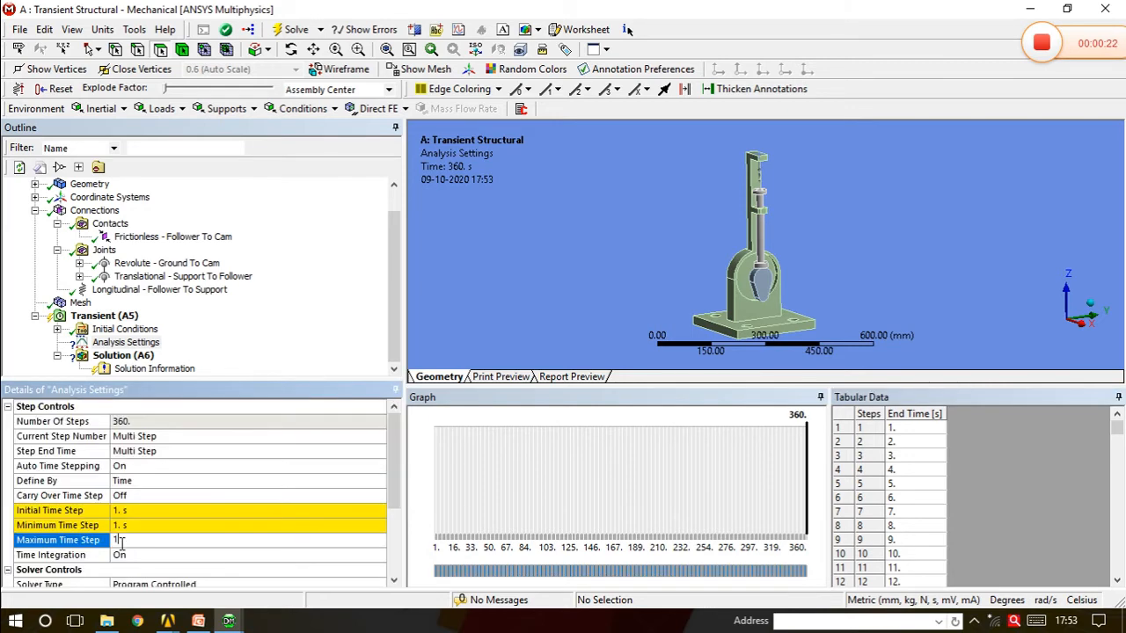
key(Return)
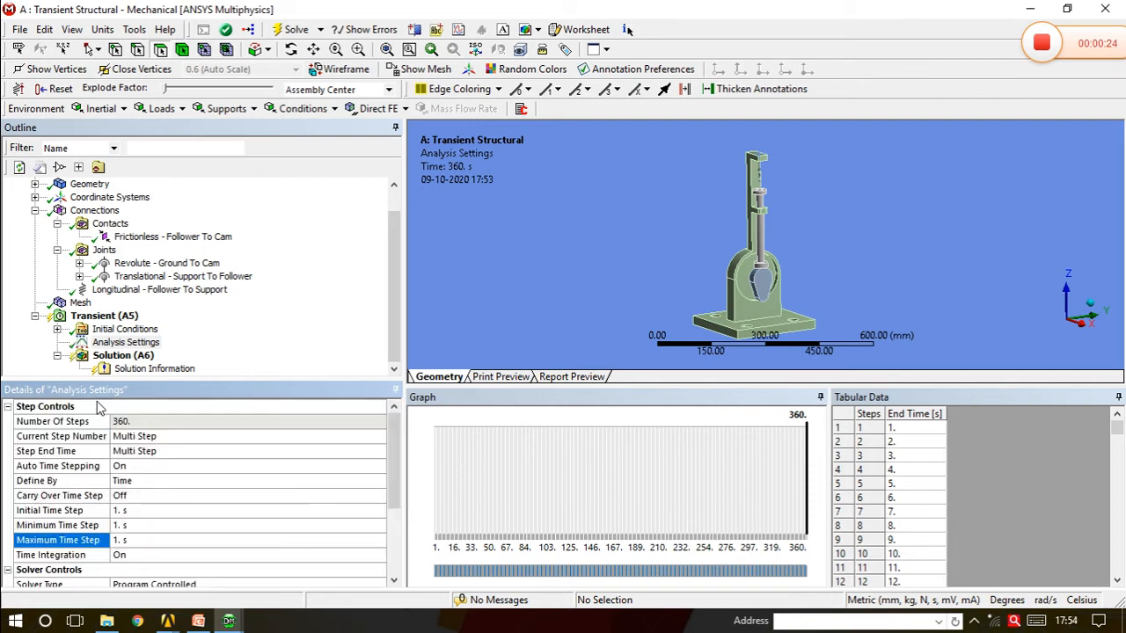
Add a fixed support to the transient analysis on the bottom face of the support's base plate
right_click(108, 319)
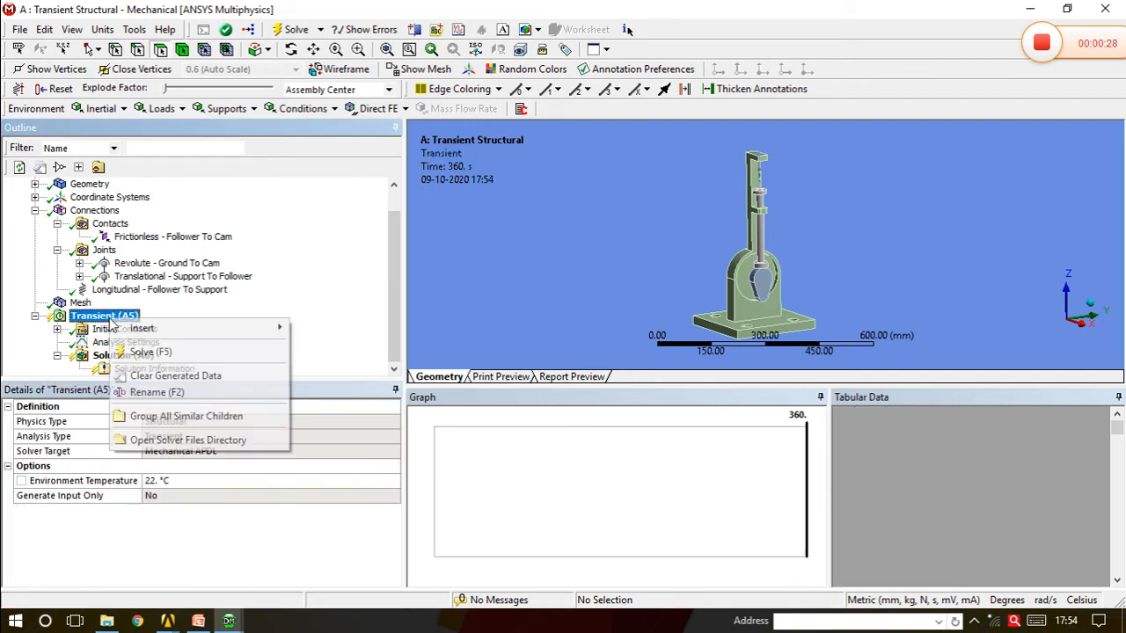
mouse_move(255, 328)
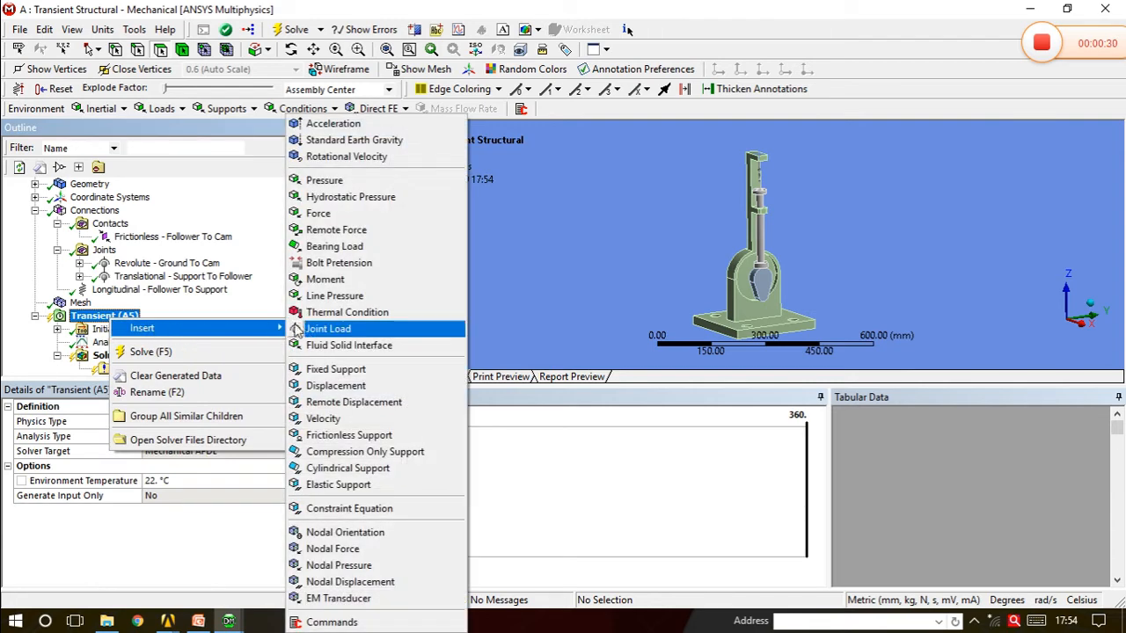
click(327, 370)
middle_drag(803, 331, 779, 277)
click(778, 277)
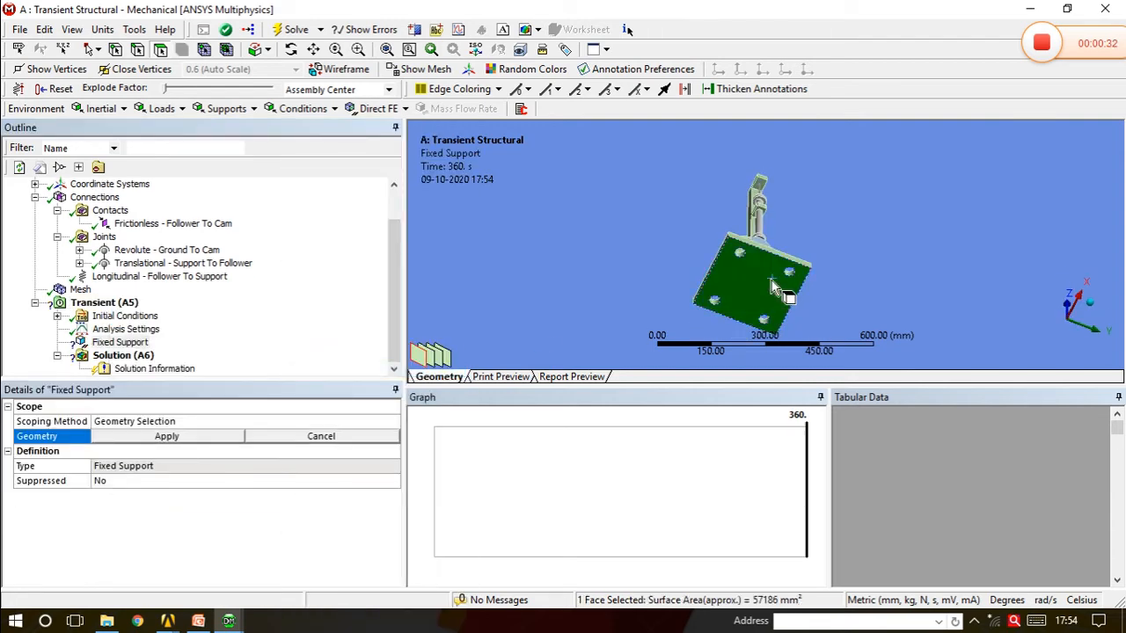
click(167, 436)
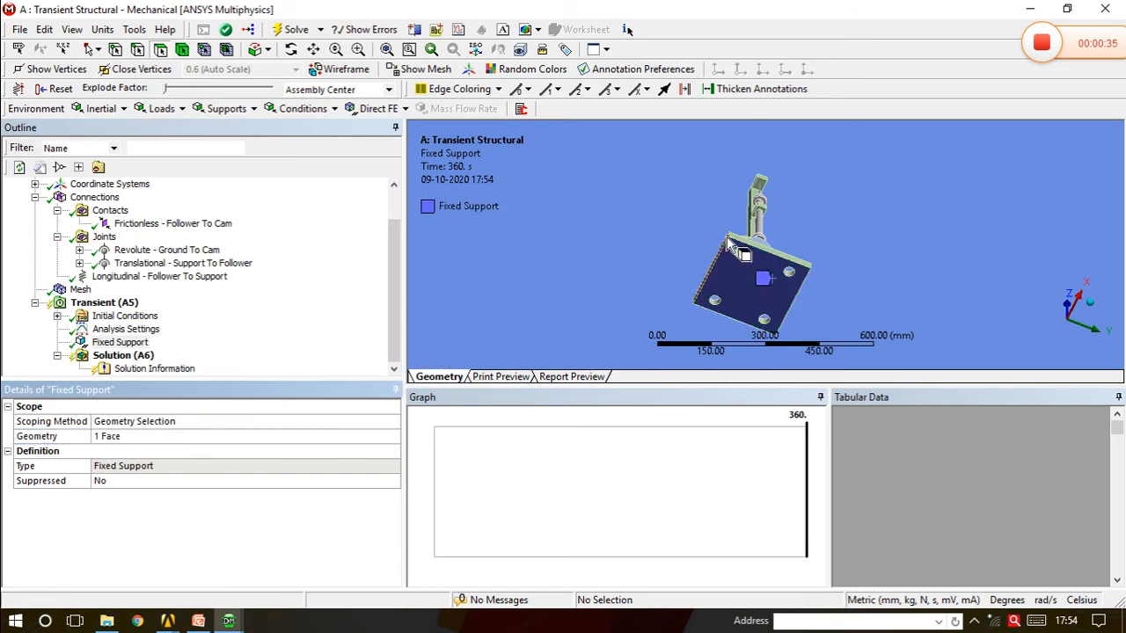
Add a second fixed support to the transient analysis on the top face of the support's upright arm, and check both fixed supports
right_click(121, 305)
mouse_move(231, 316)
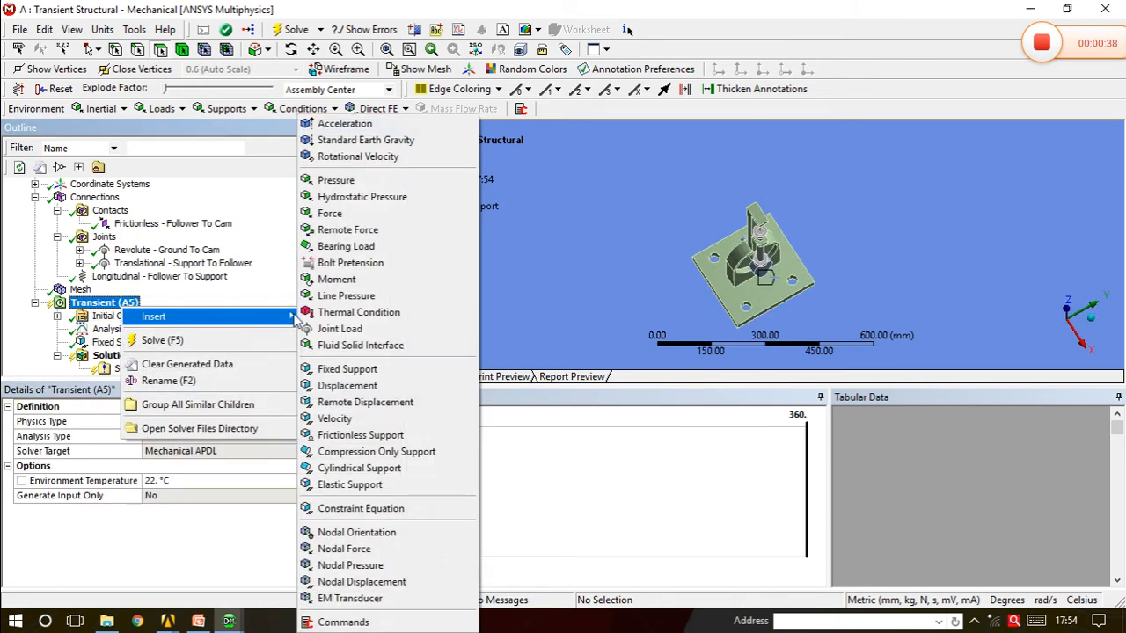
click(343, 364)
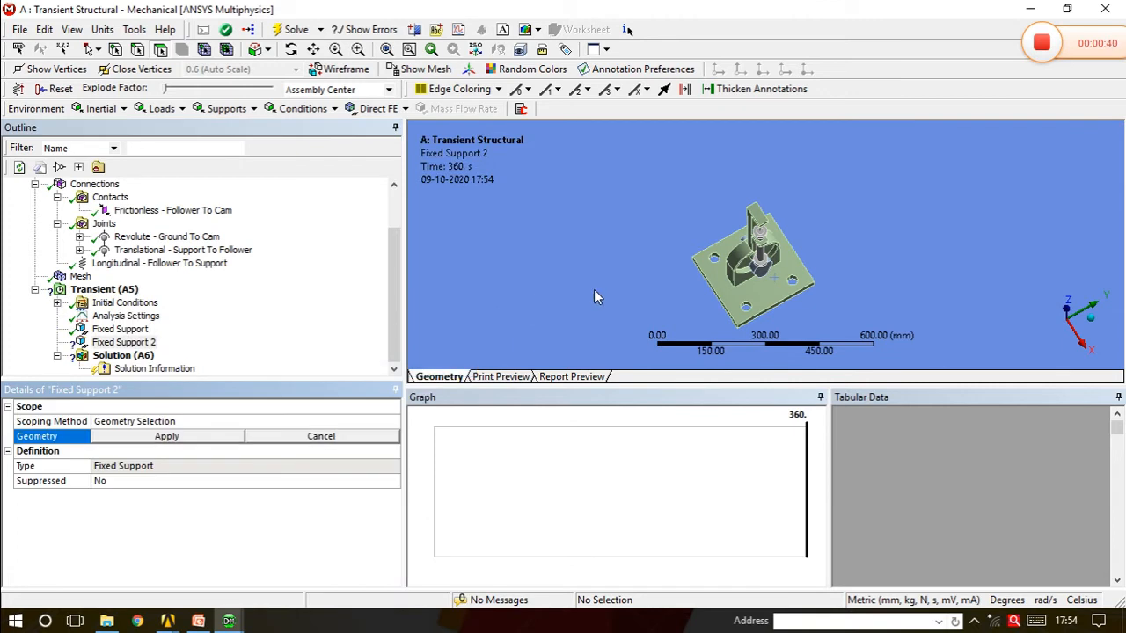
click(756, 216)
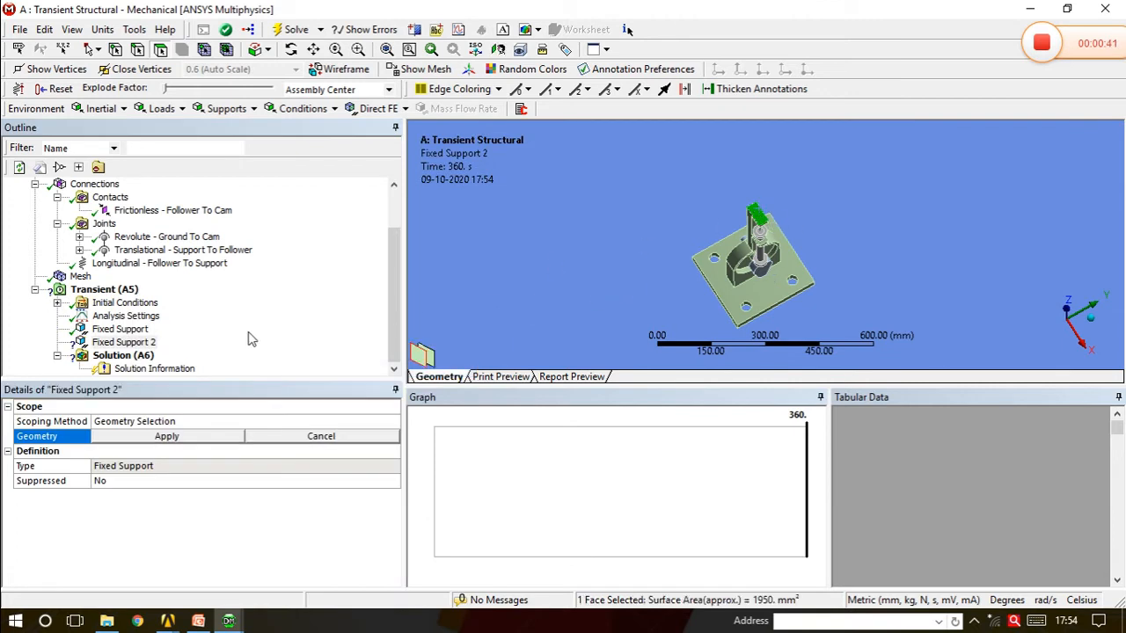
click(165, 436)
middle_drag(656, 229, 675, 247)
click(116, 329)
click(119, 342)
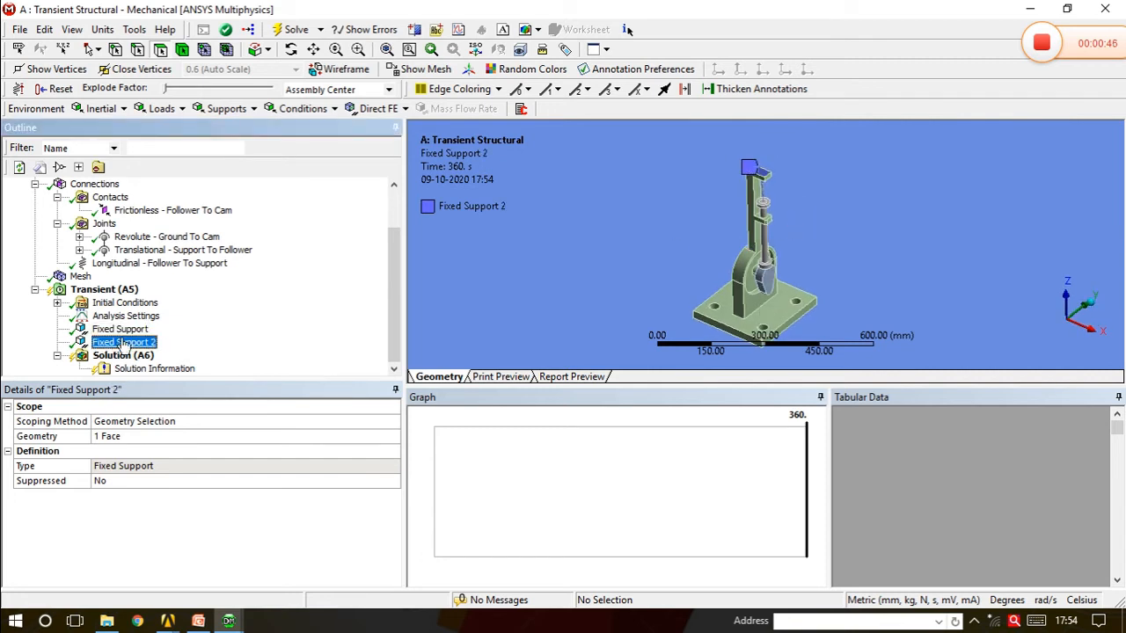
Add a joint load to the transient analysis for the Revolute - Ground To Cam joint, with its type set to Rotation
right_click(125, 290)
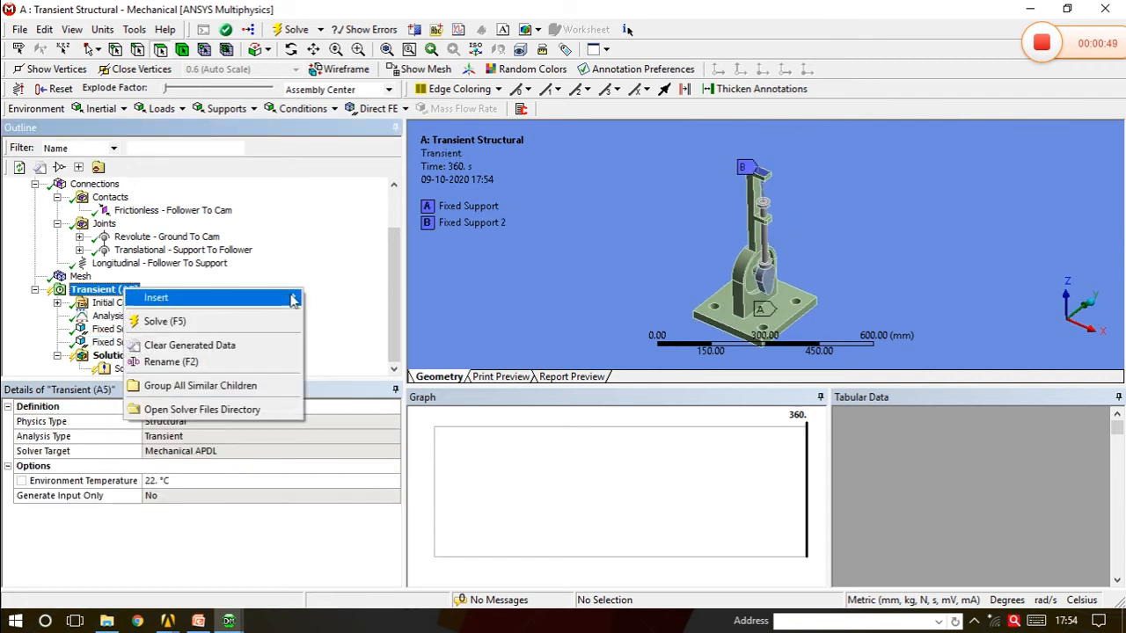
mouse_move(290, 297)
click(345, 328)
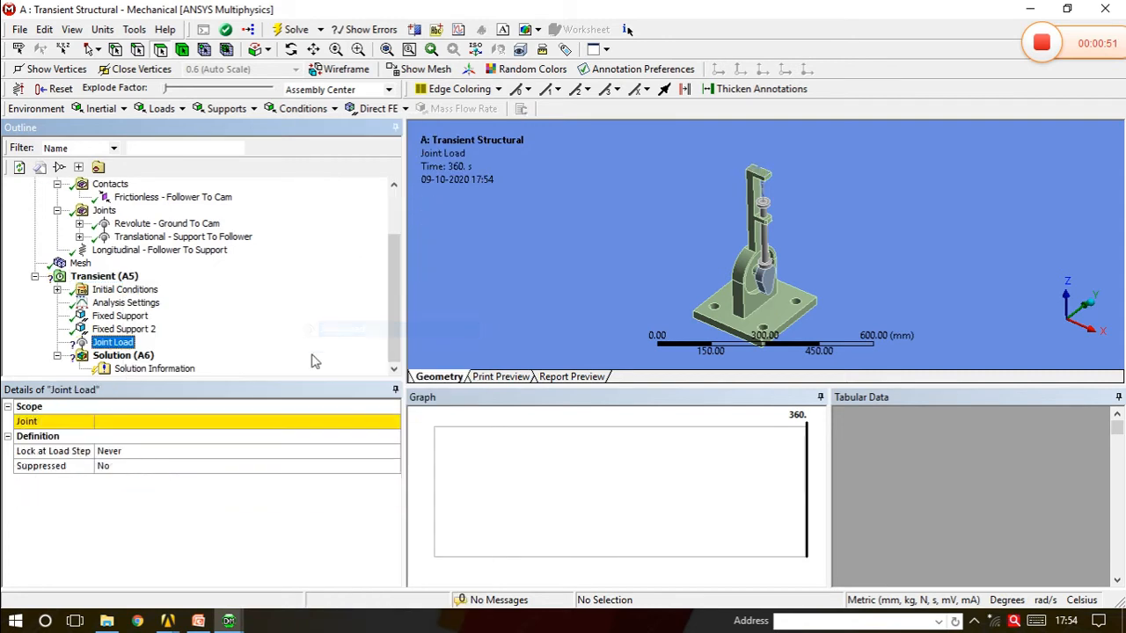
click(236, 428)
click(393, 422)
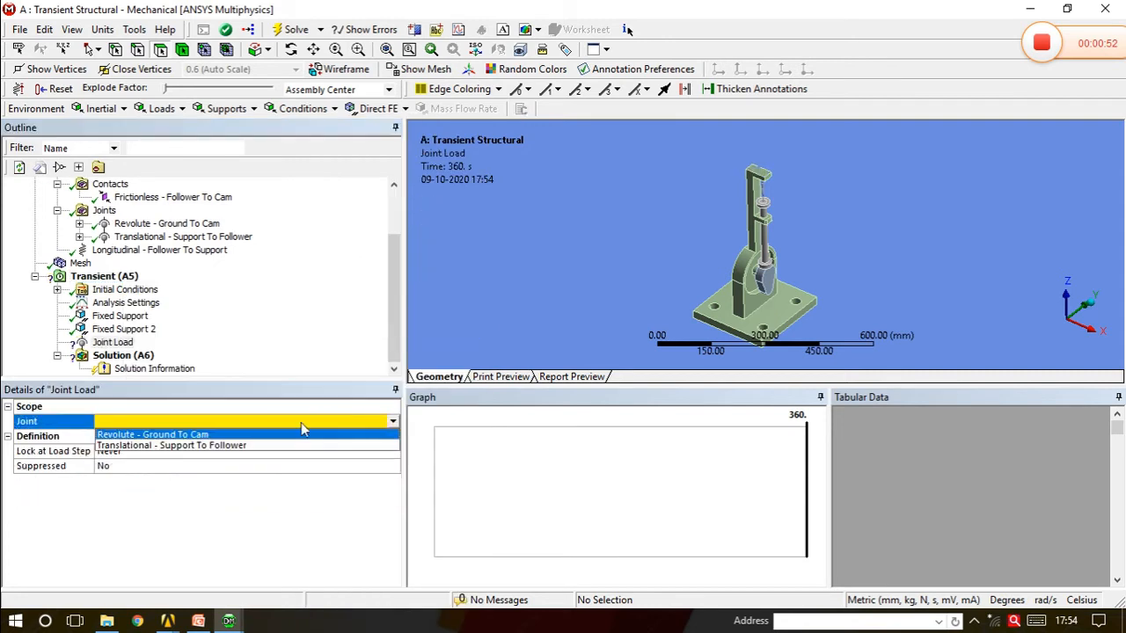
click(201, 435)
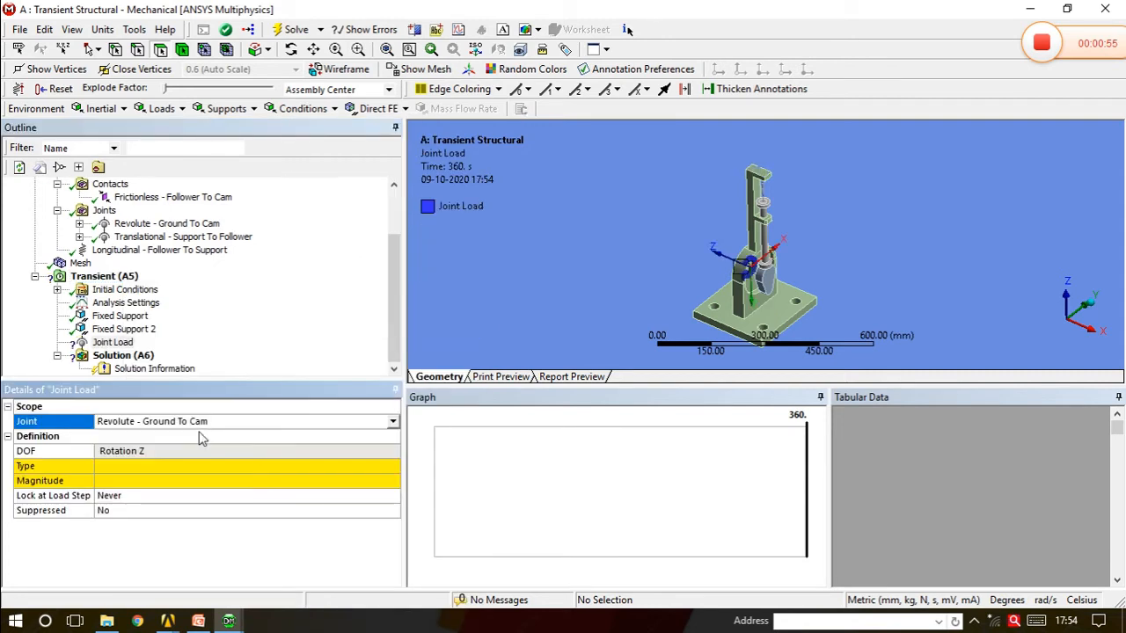
click(173, 465)
click(392, 469)
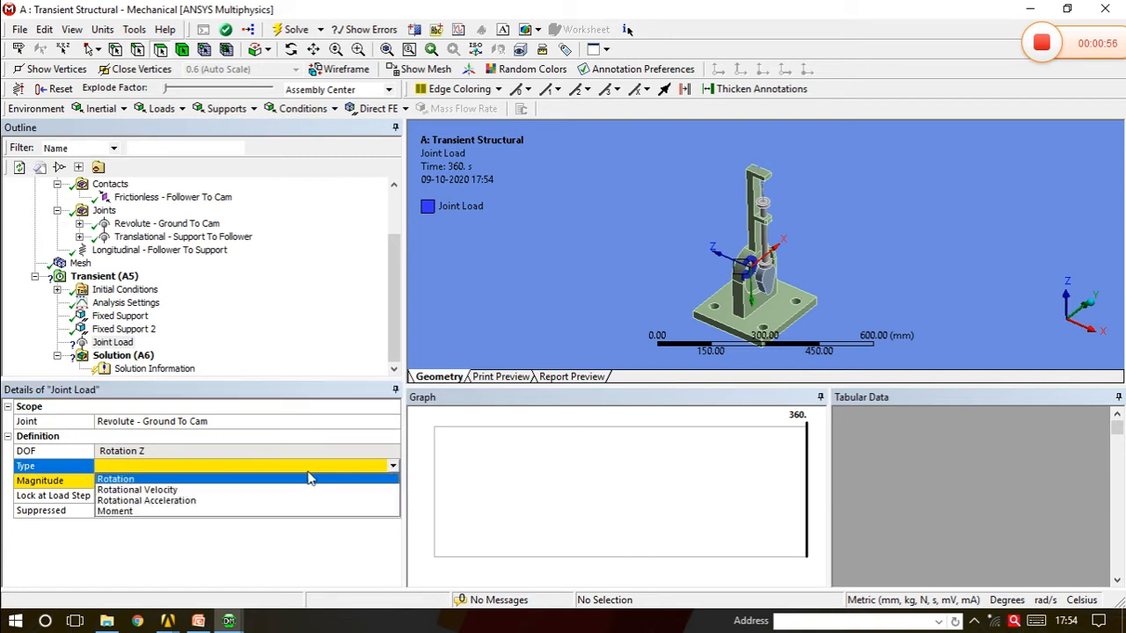
click(239, 482)
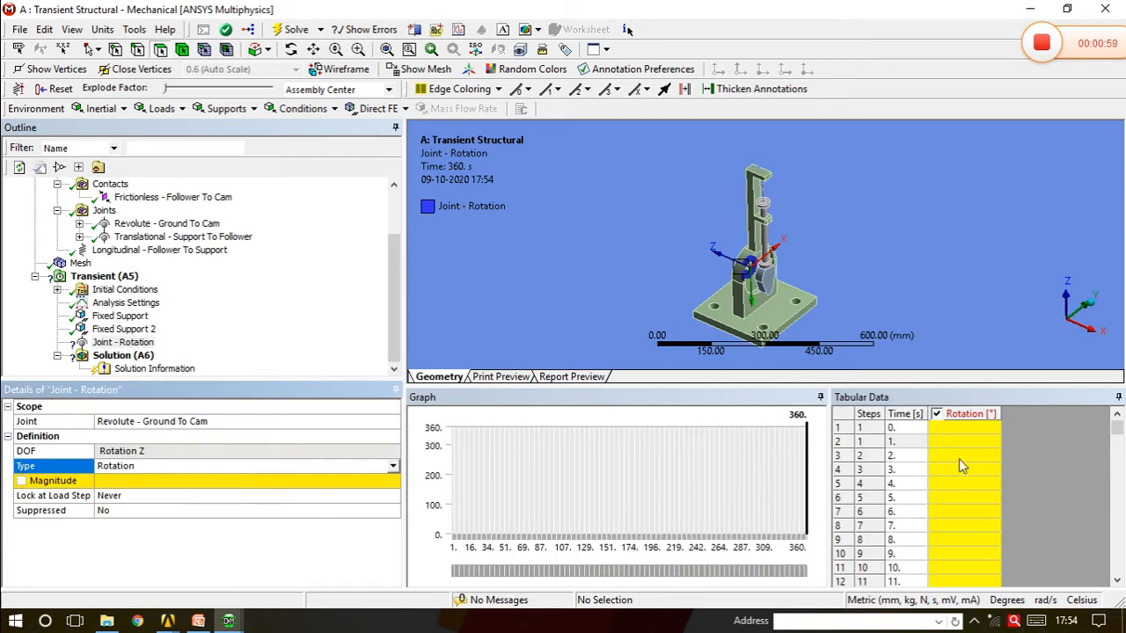
Define the joint rotation in the tabular data as 1° at 1 s and 360° at 360 s
click(955, 443)
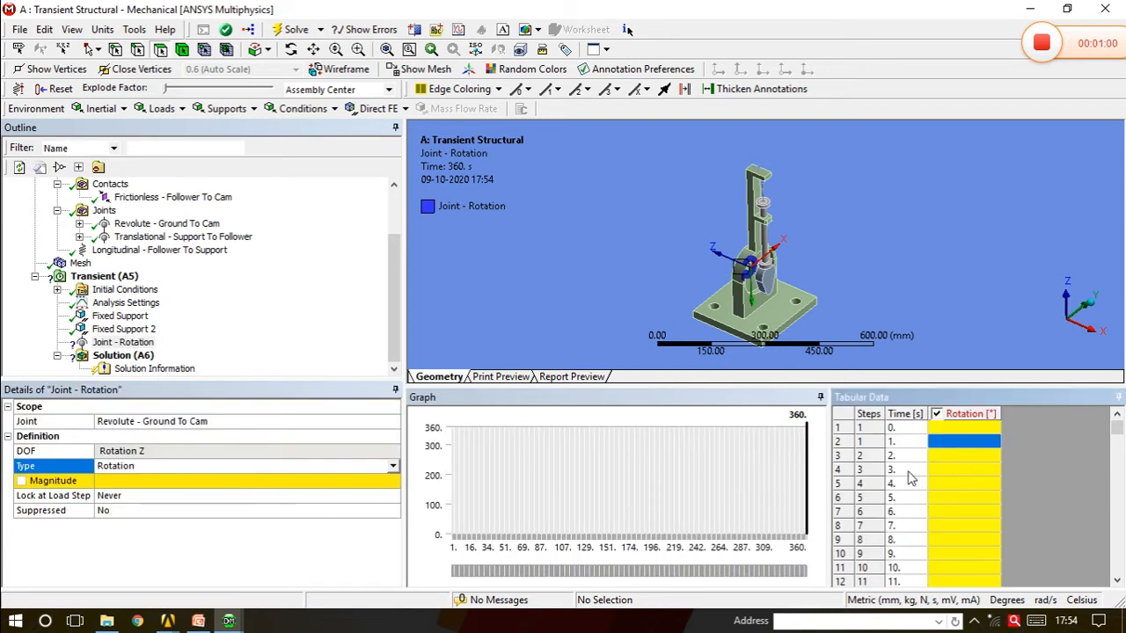
text(1)
key(Return)
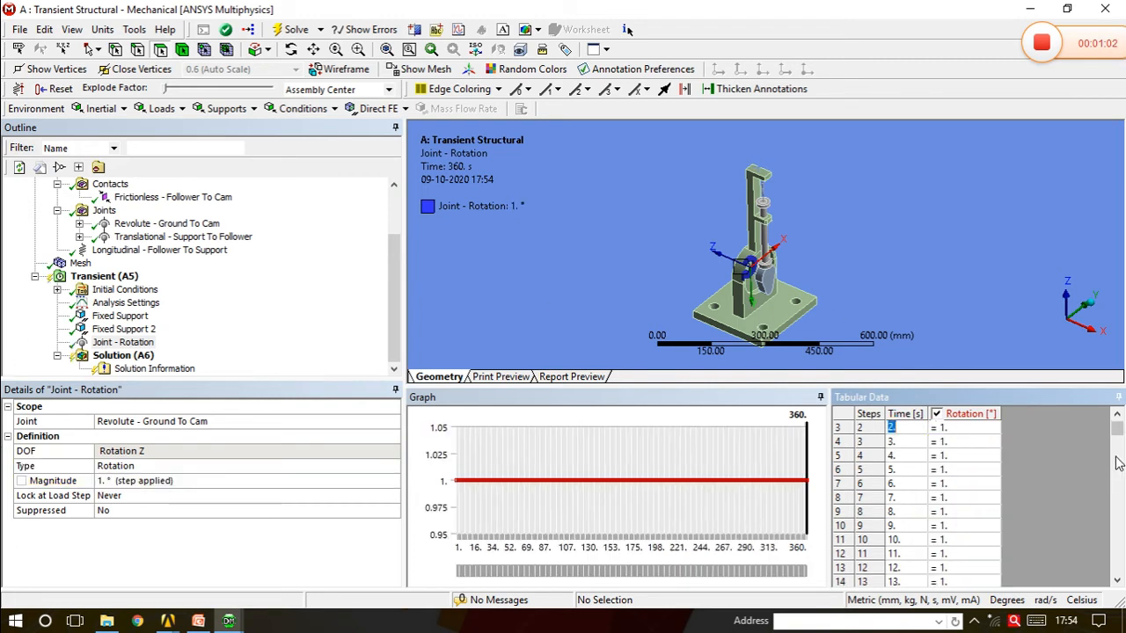
drag(1117, 429, 973, 598)
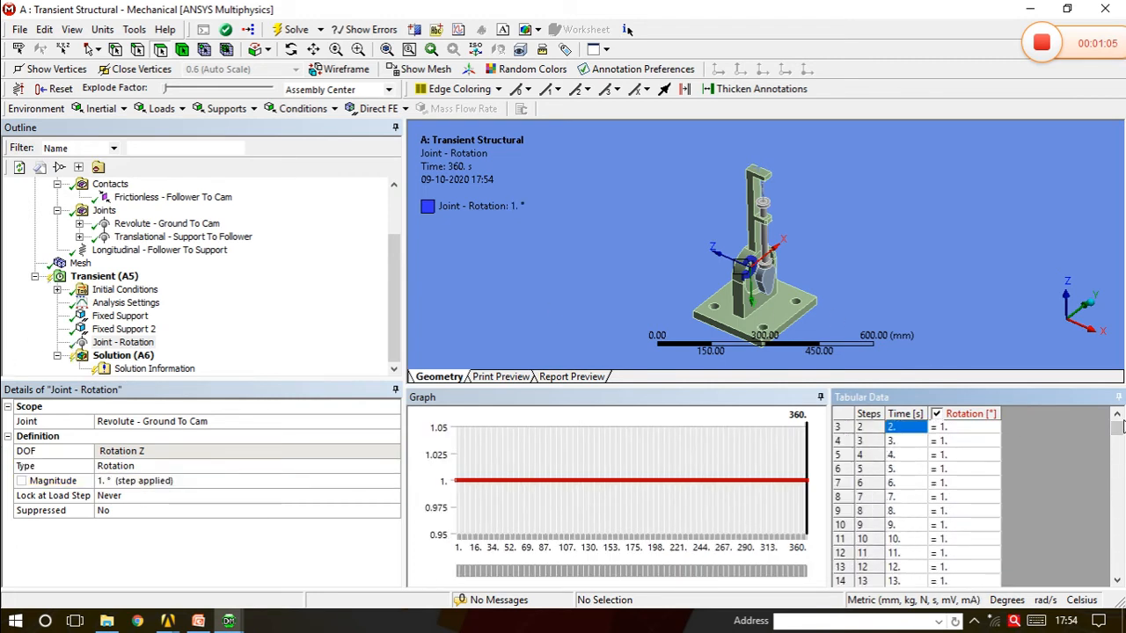
drag(1117, 427, 1117, 567)
click(947, 567)
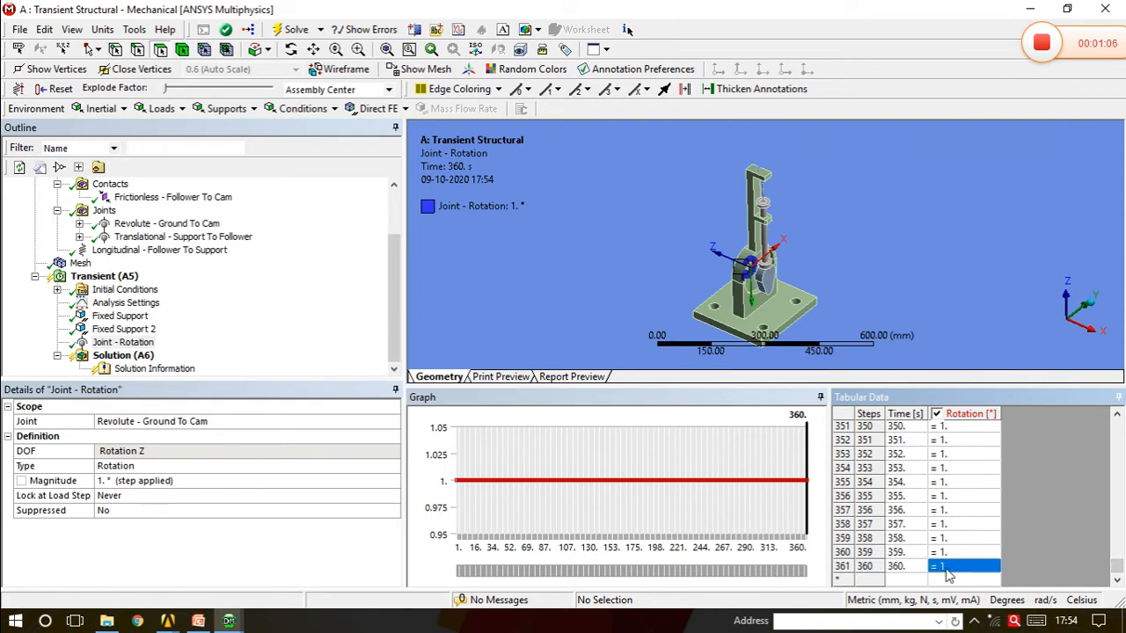
text(36)
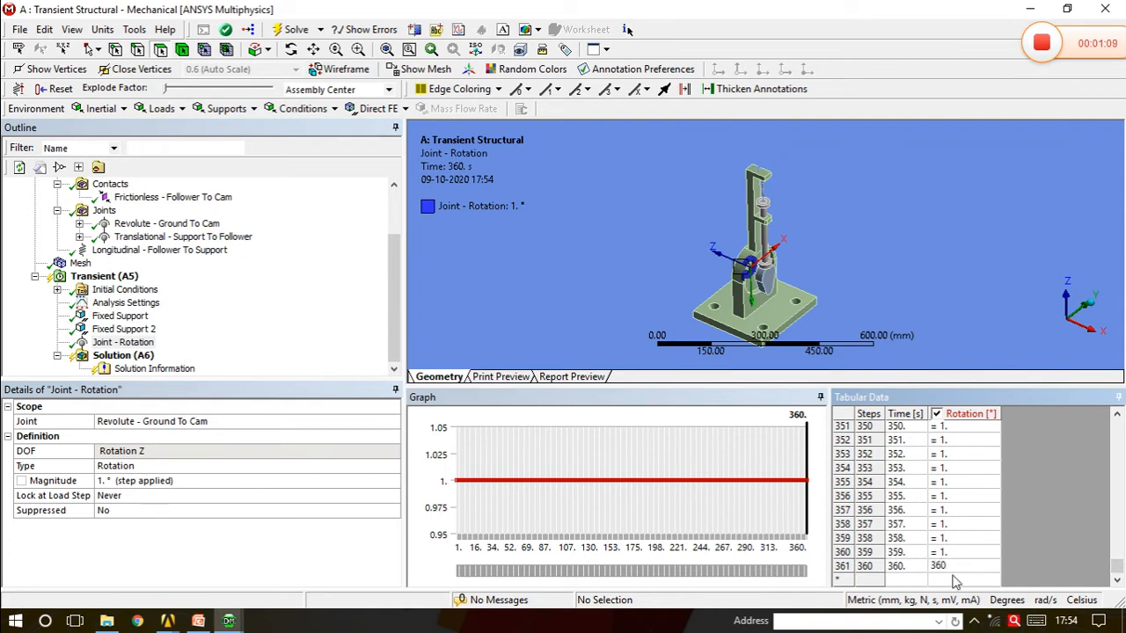
text(0)
key(Return)
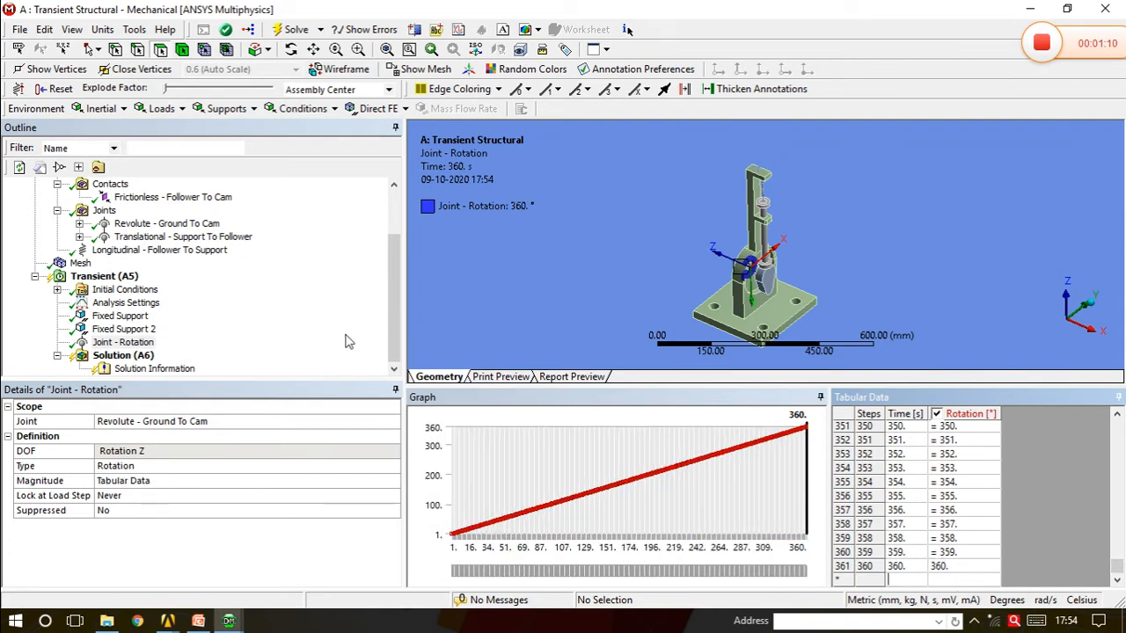
Add a Total Deformation result to the solution
click(123, 356)
right_click(130, 356)
mouse_move(220, 366)
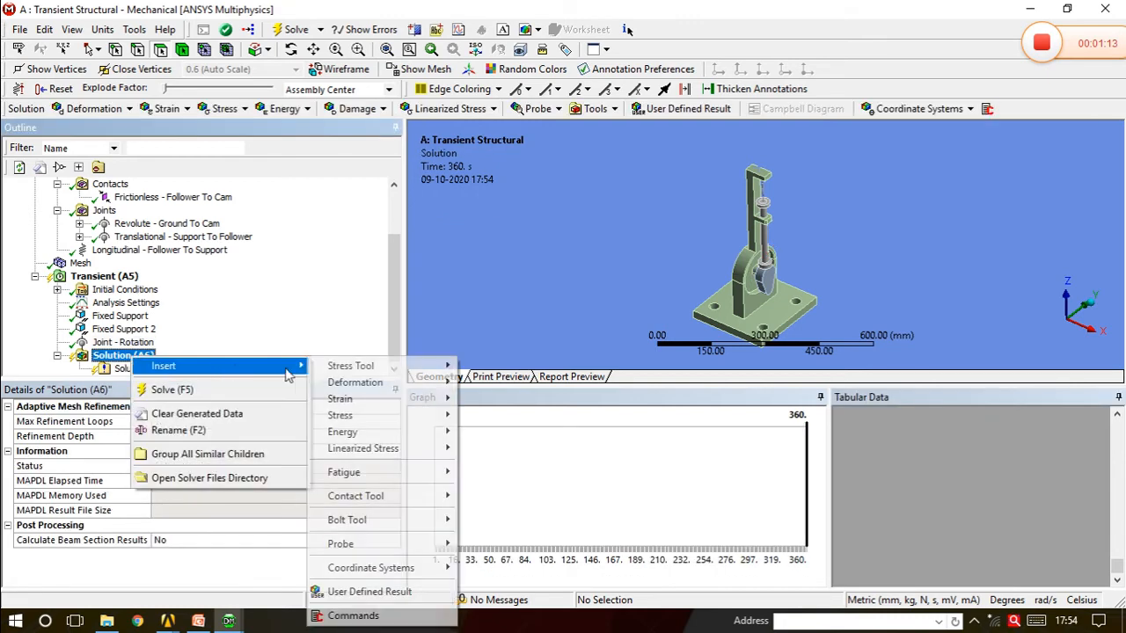
mouse_move(394, 383)
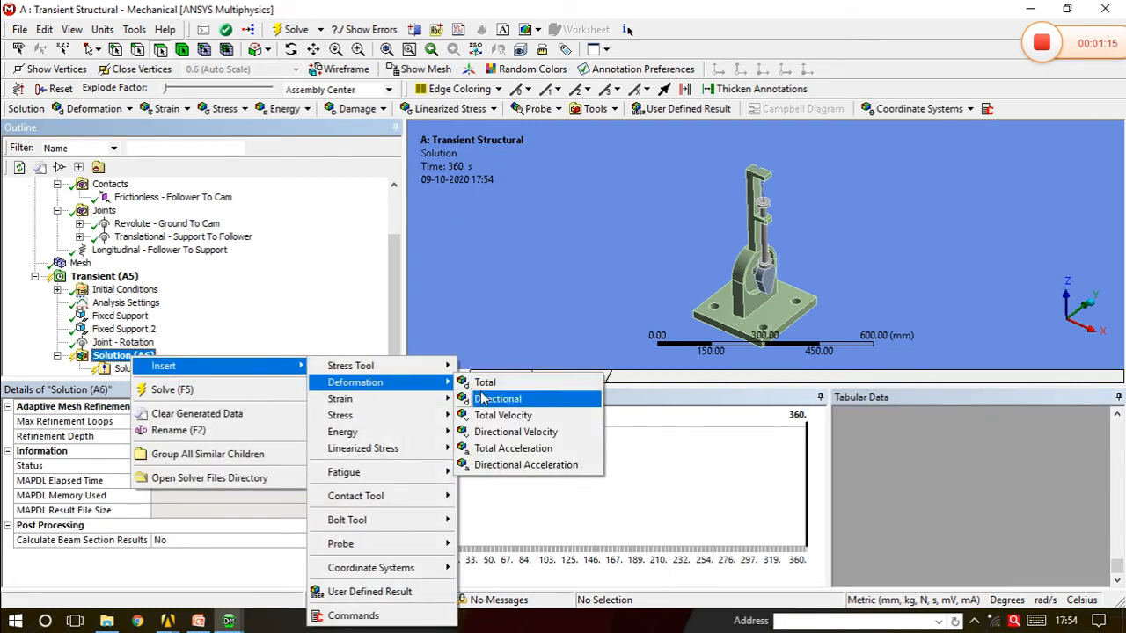
click(485, 383)
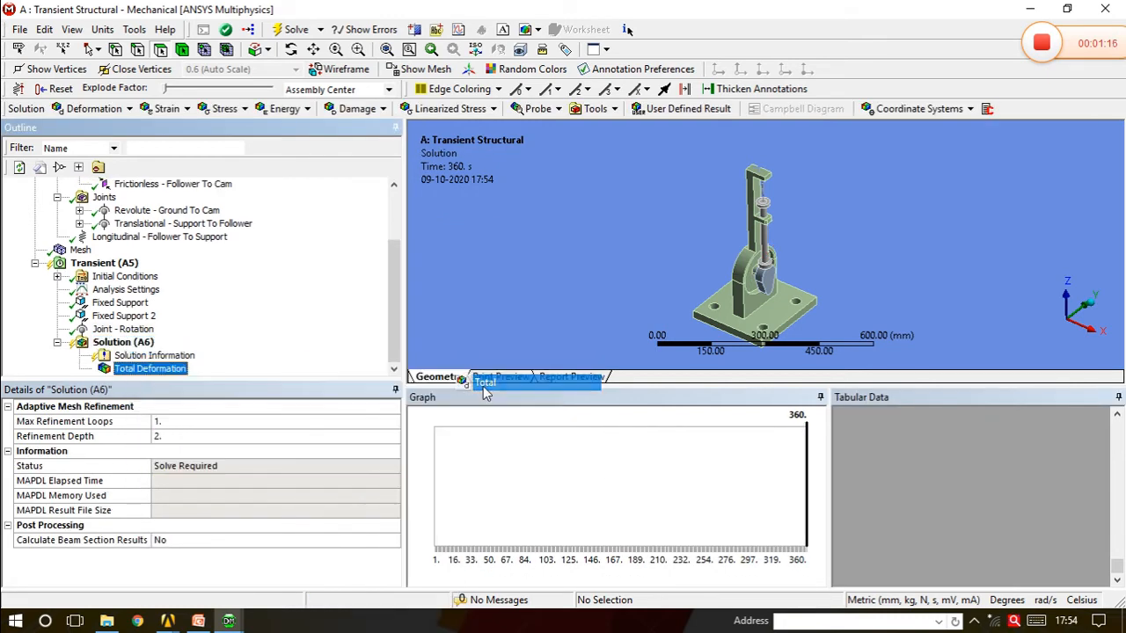
Add an Equivalent (von-Mises) Stress result to the solution and solve the analysis
right_click(135, 344)
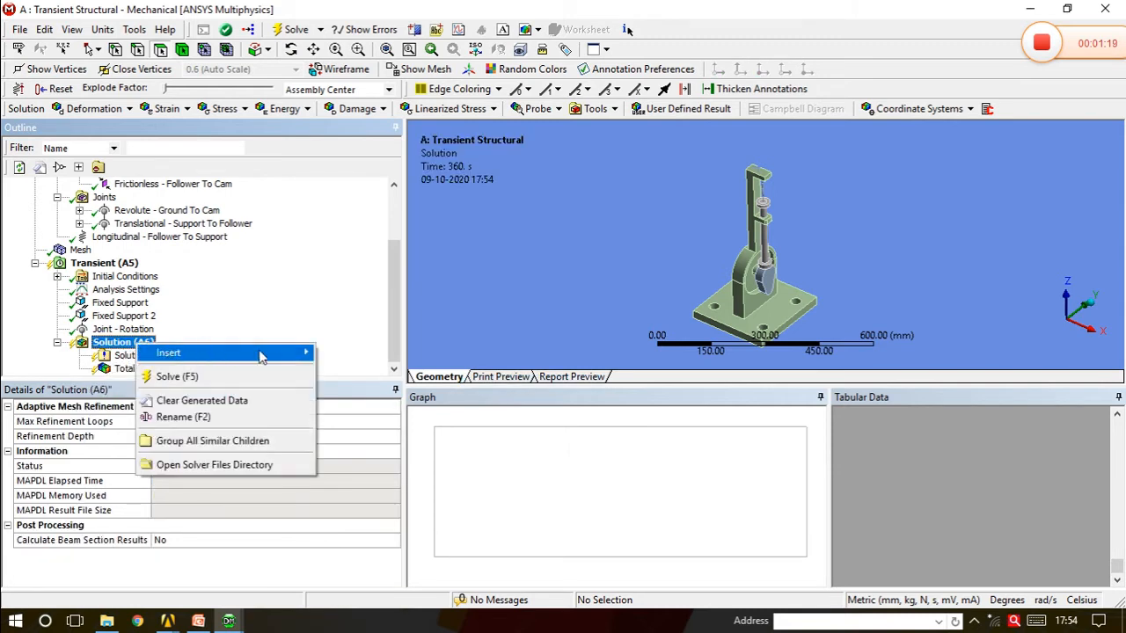
mouse_move(299, 354)
mouse_move(409, 393)
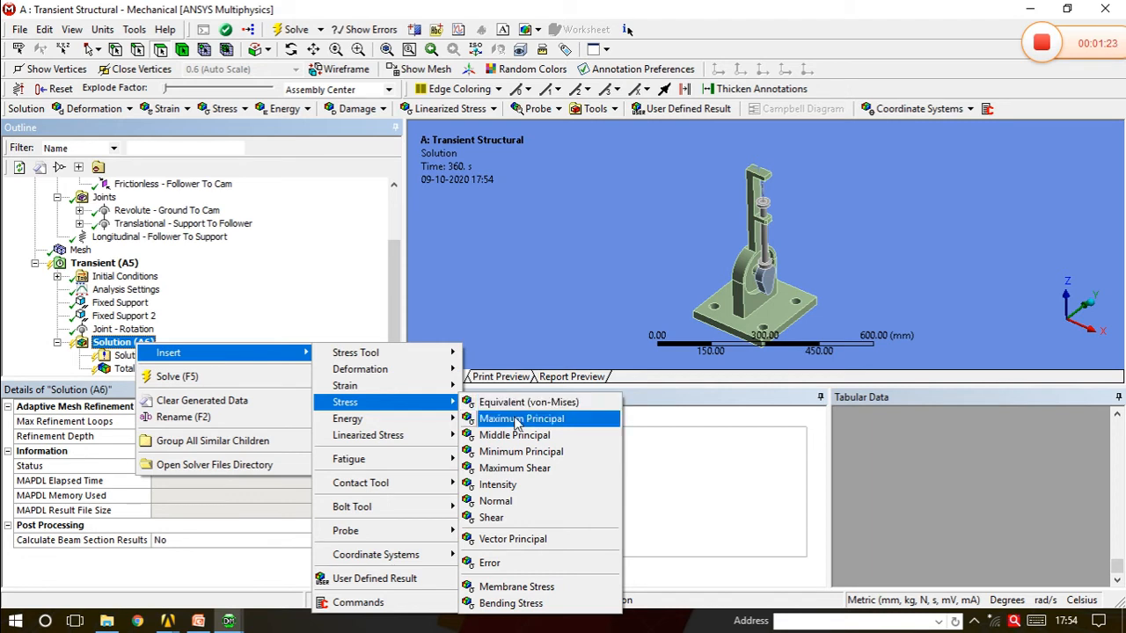
click(515, 403)
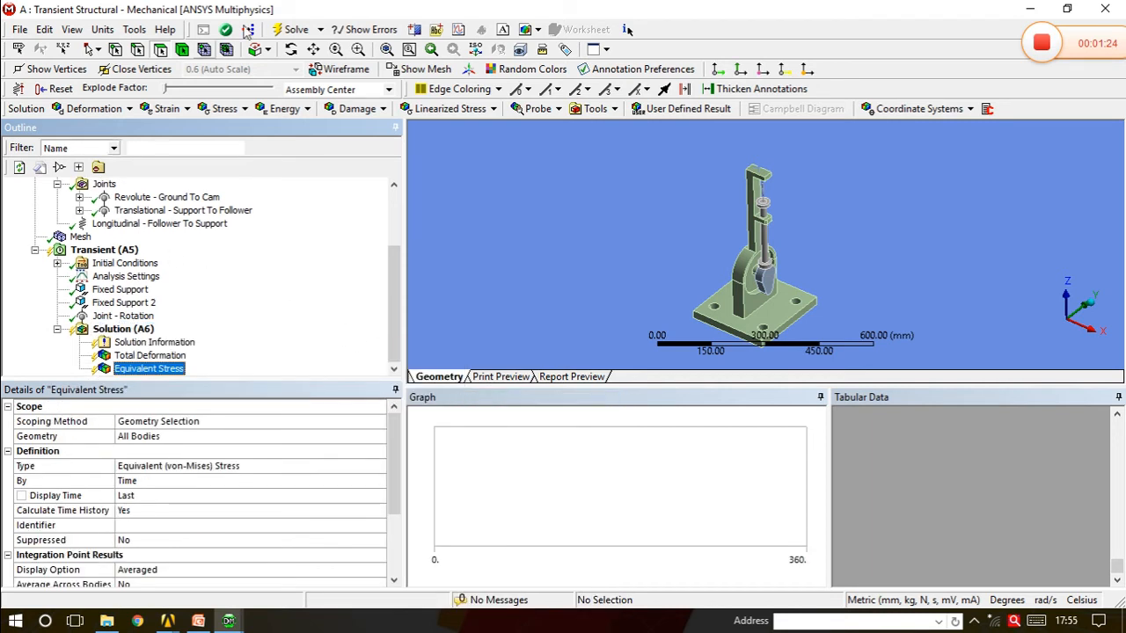
click(294, 30)
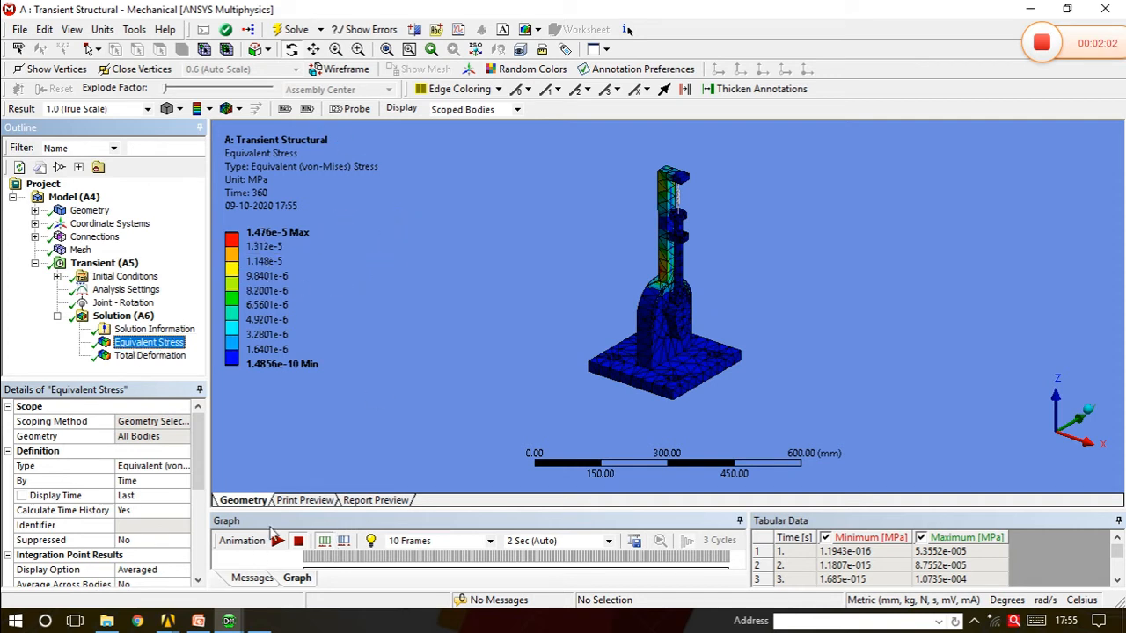
Display the Total Deformation result and play its animation
click(151, 357)
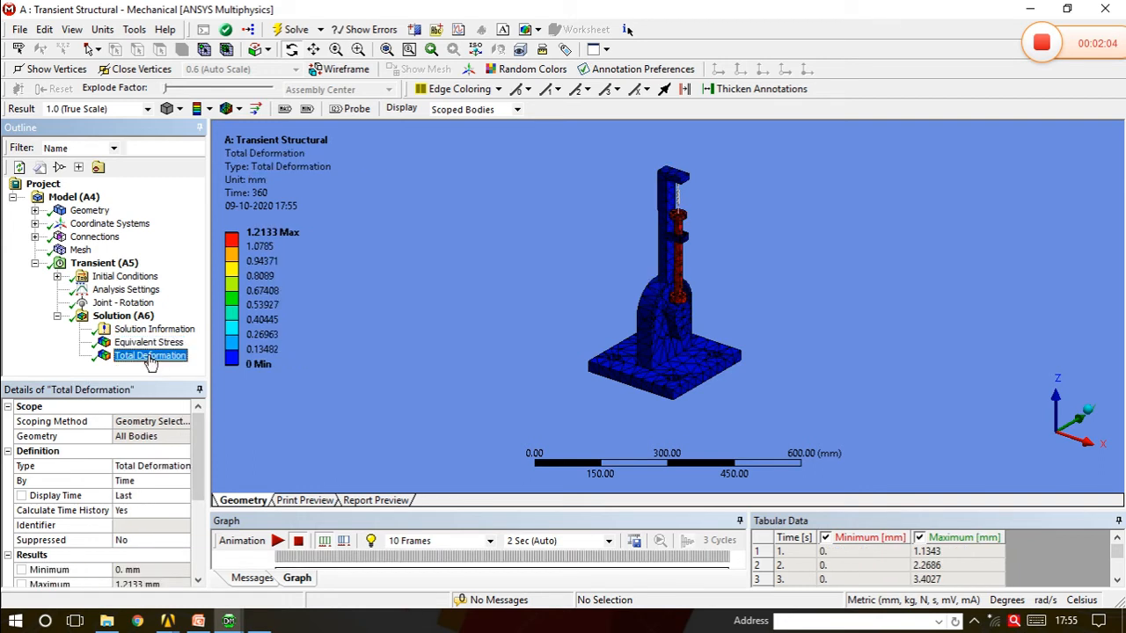
middle_drag(670, 350, 683, 350)
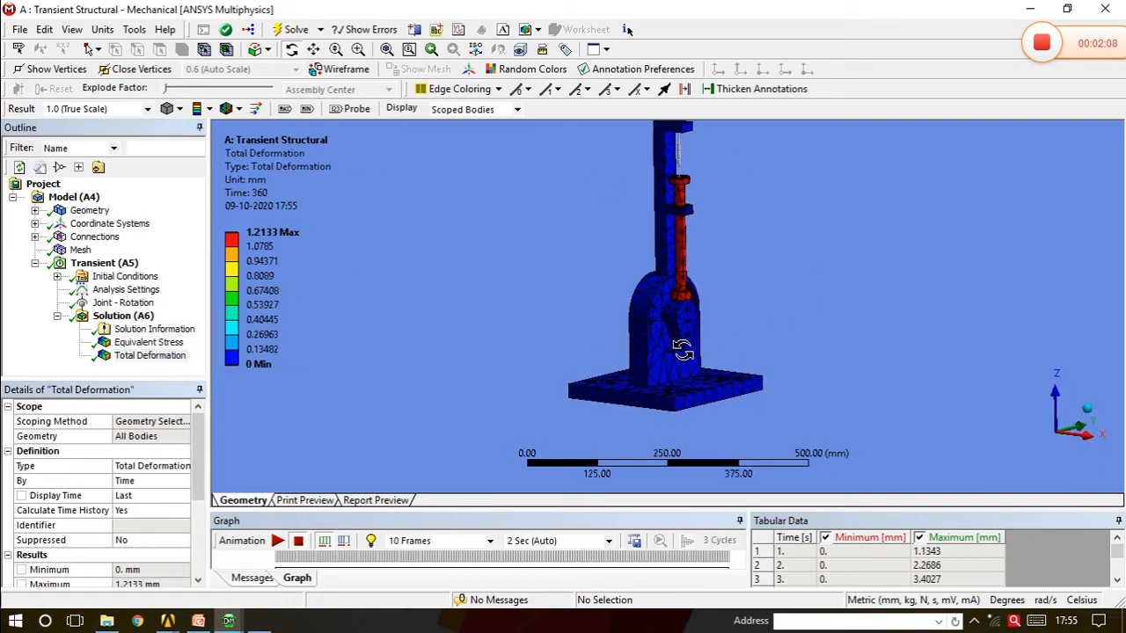
scroll(616, 353, down, 1)
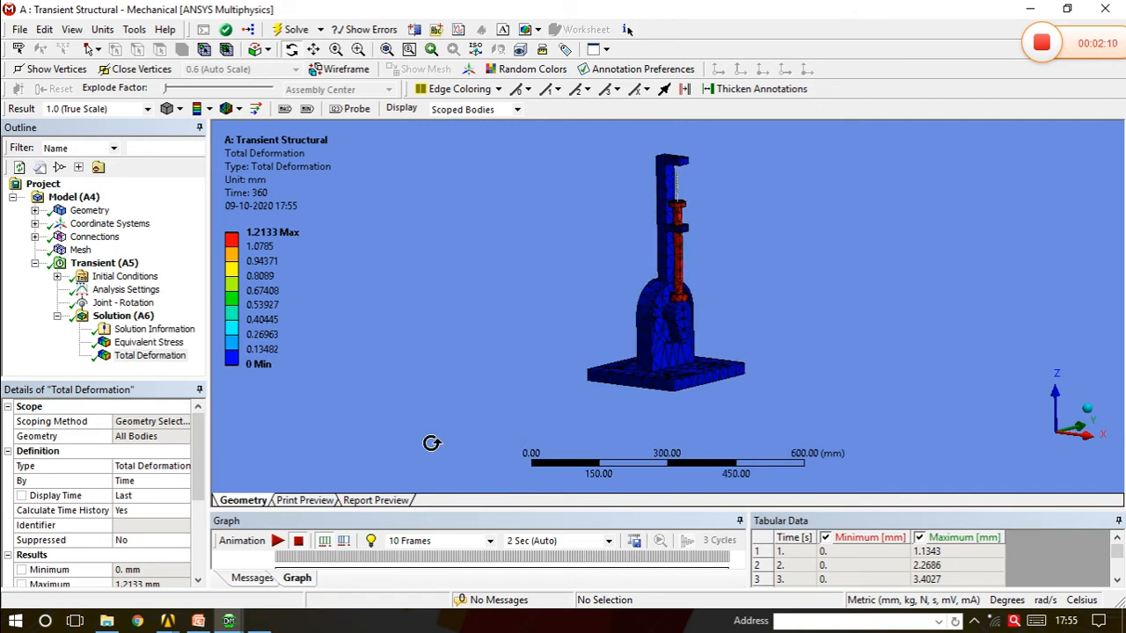
click(278, 541)
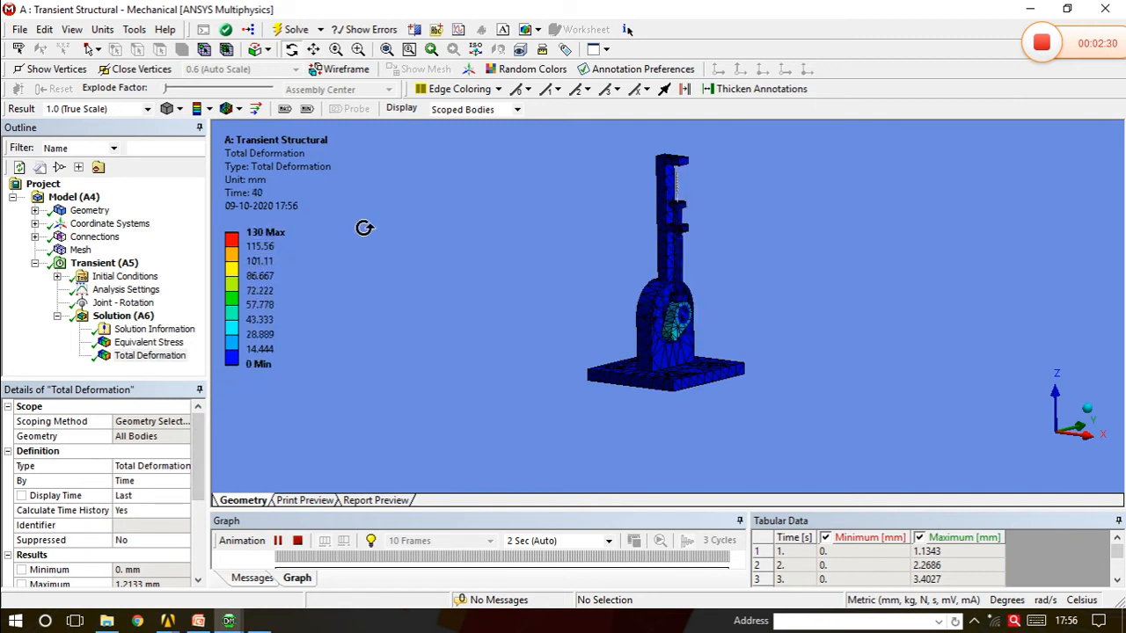
Display the Equivalent Stress result and watch its animation on the cam and follower assembly
click(166, 348)
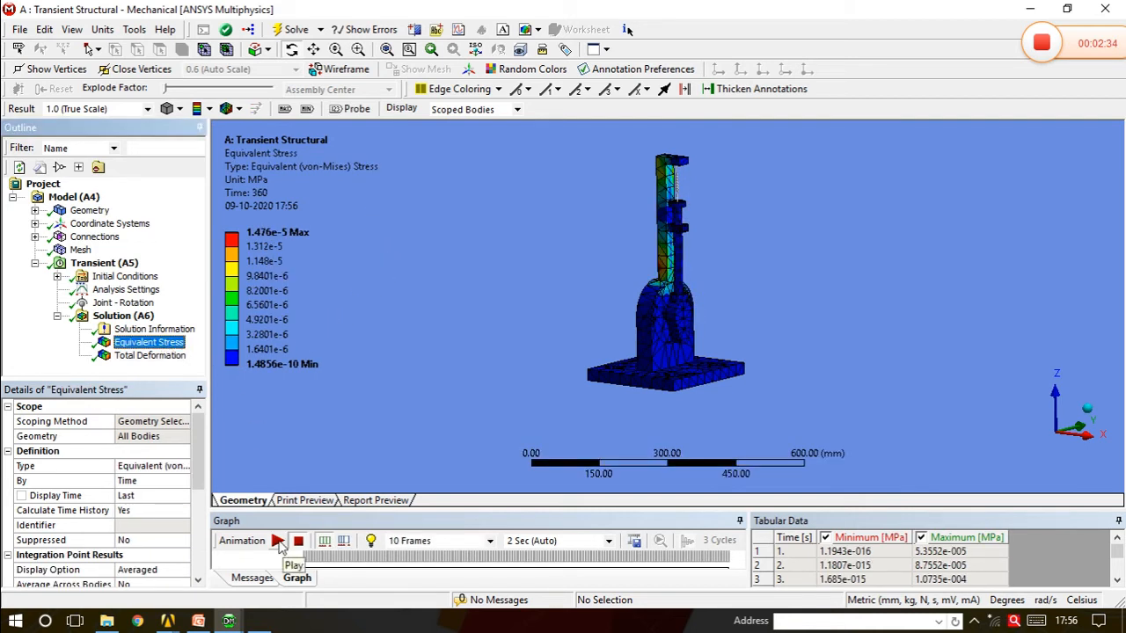
click(277, 541)
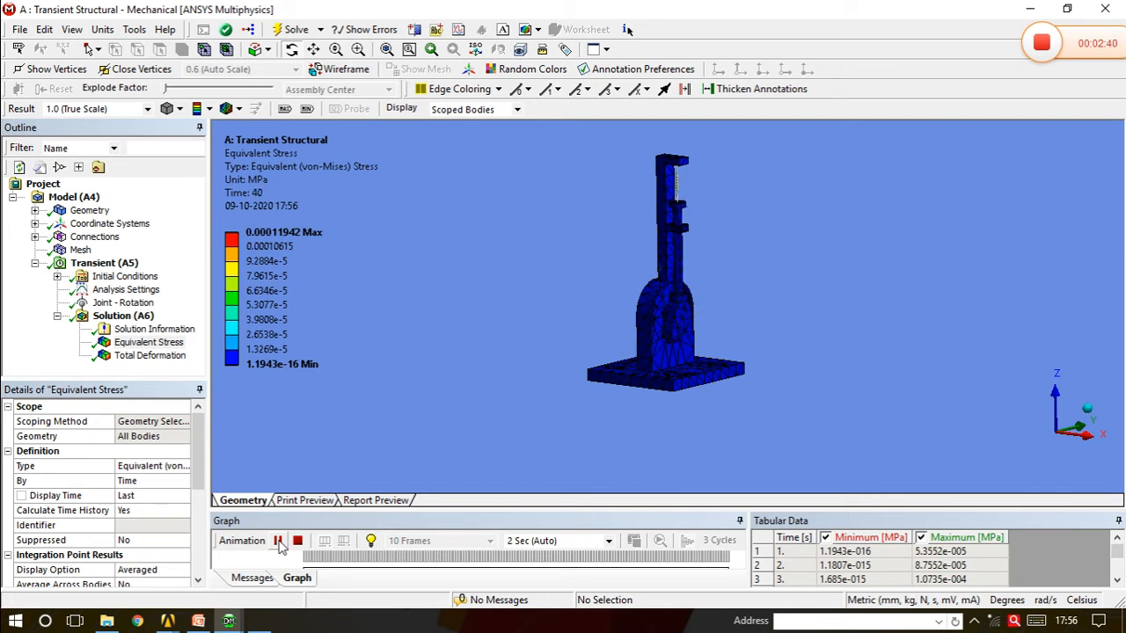
drag(661, 361, 626, 163)
drag(687, 350, 727, 350)
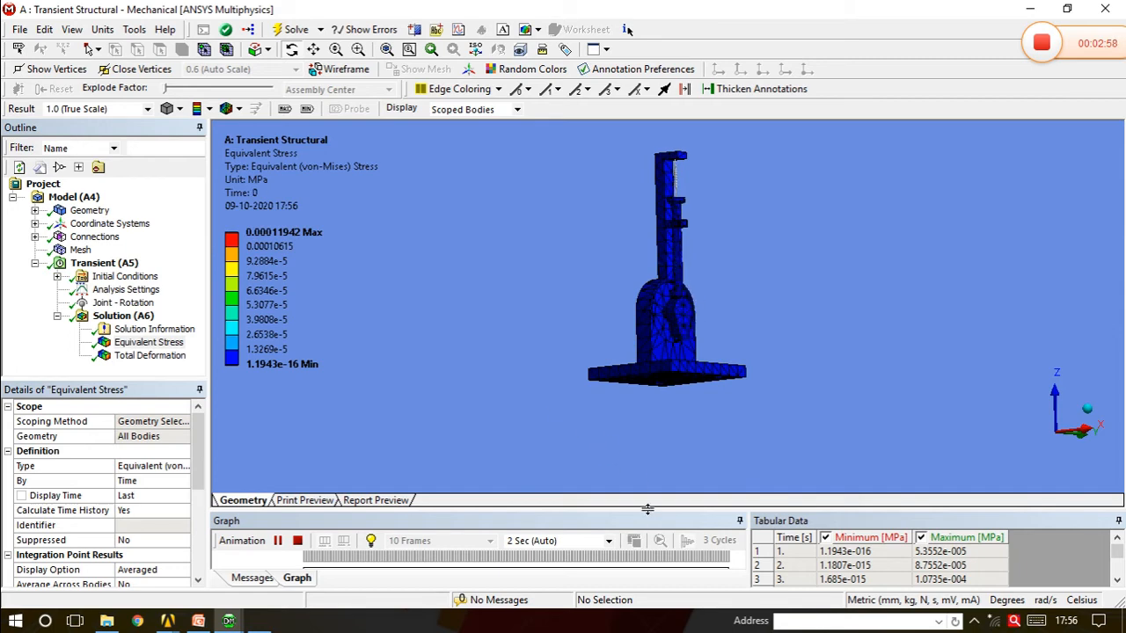
Enlarge the graph area and examine the minimum and maximum equivalent stress over the load steps in the graph and table
drag(647, 509, 673, 400)
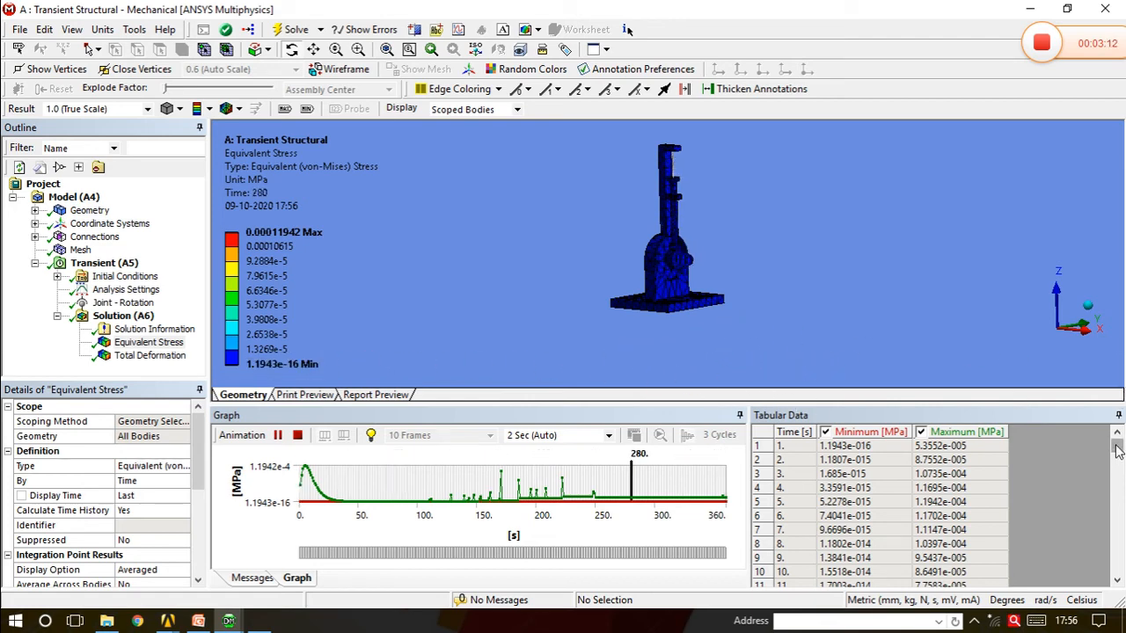
mouse_move(1117, 446)
mouse_down()
mouse_move(1117, 543)
mouse_move(1116, 446)
mouse_up()
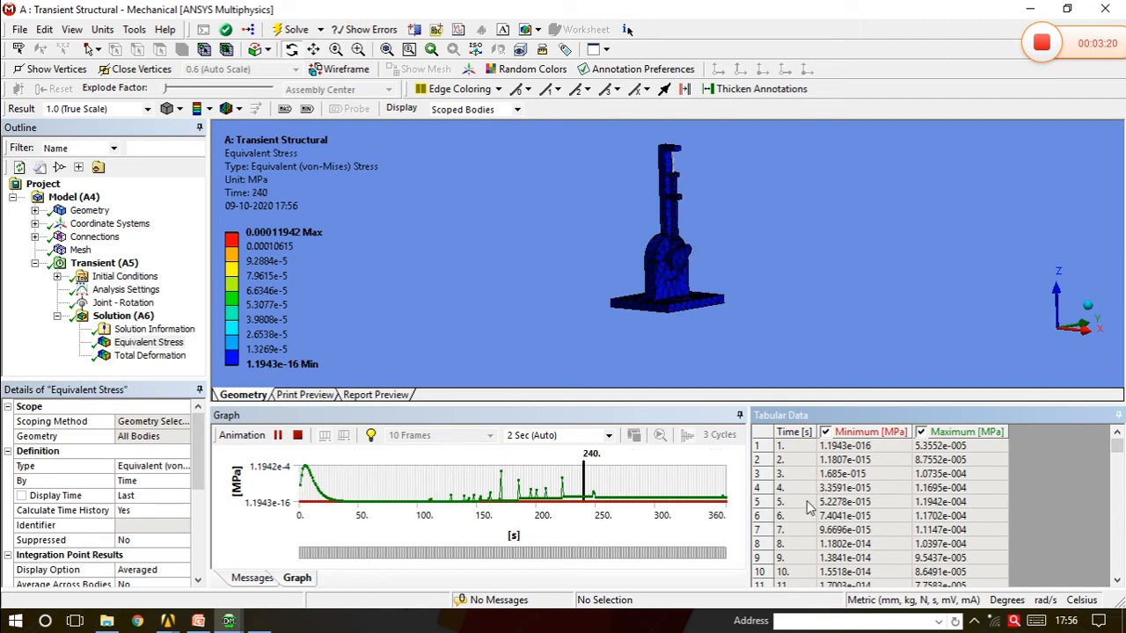
drag(1119, 461, 1119, 520)
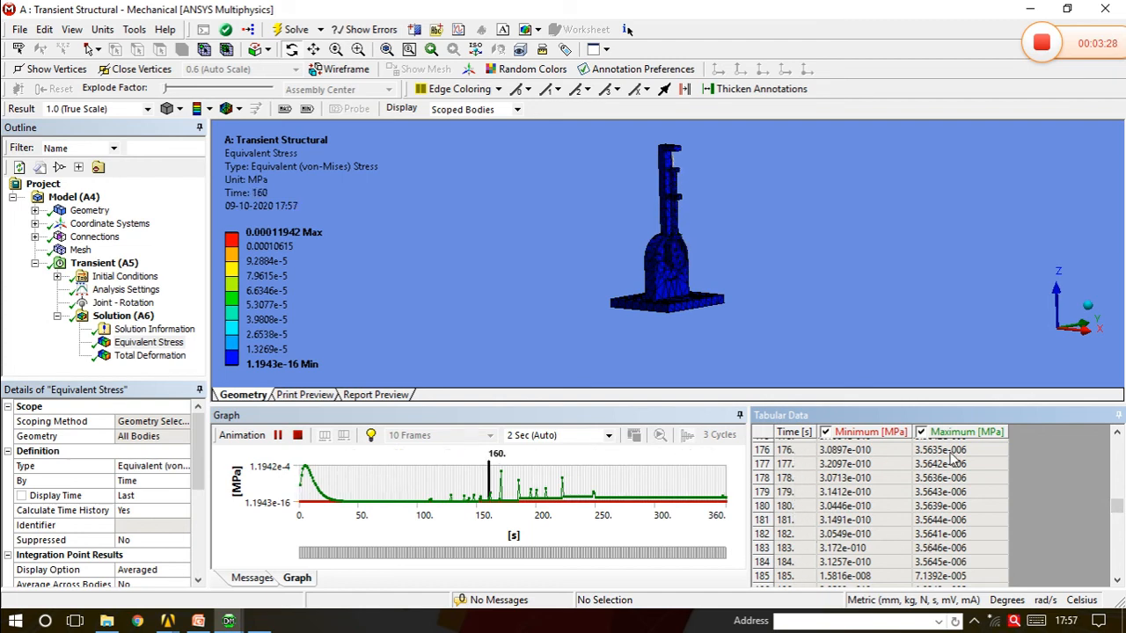
drag(1119, 508, 1124, 443)
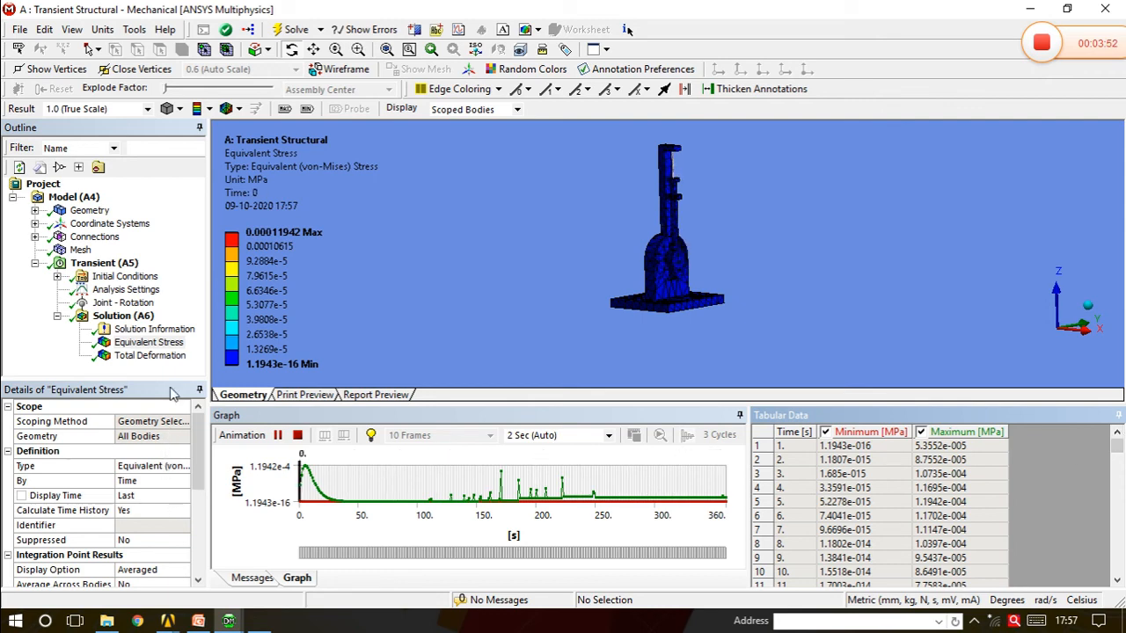
Examine the Total Deformation graph over time, then play, pause and resume its animation
click(150, 356)
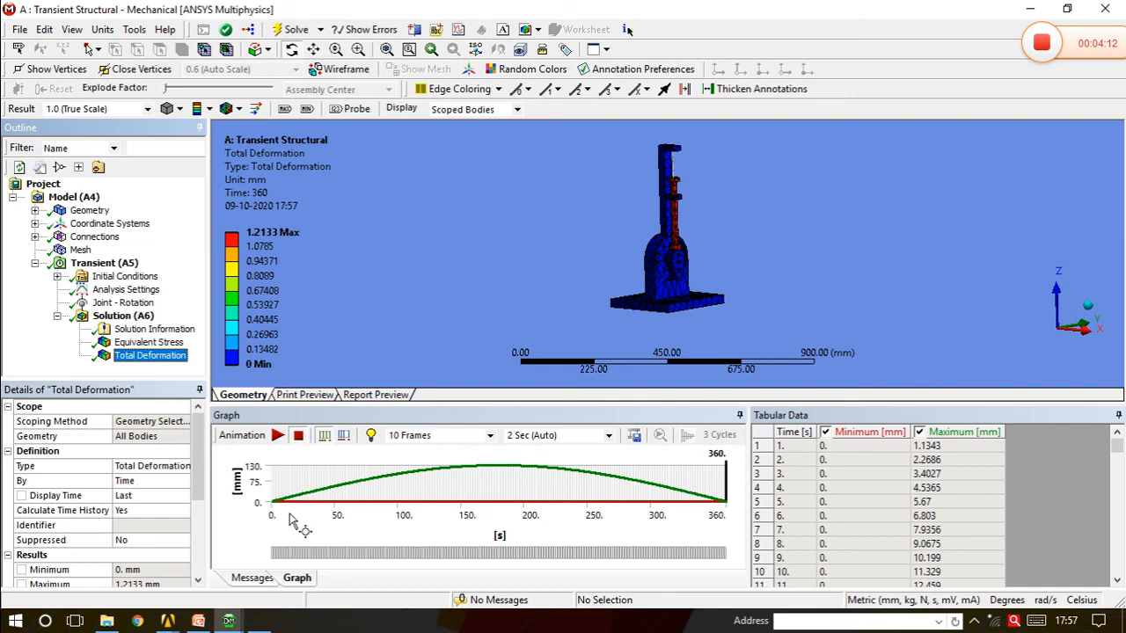
click(278, 437)
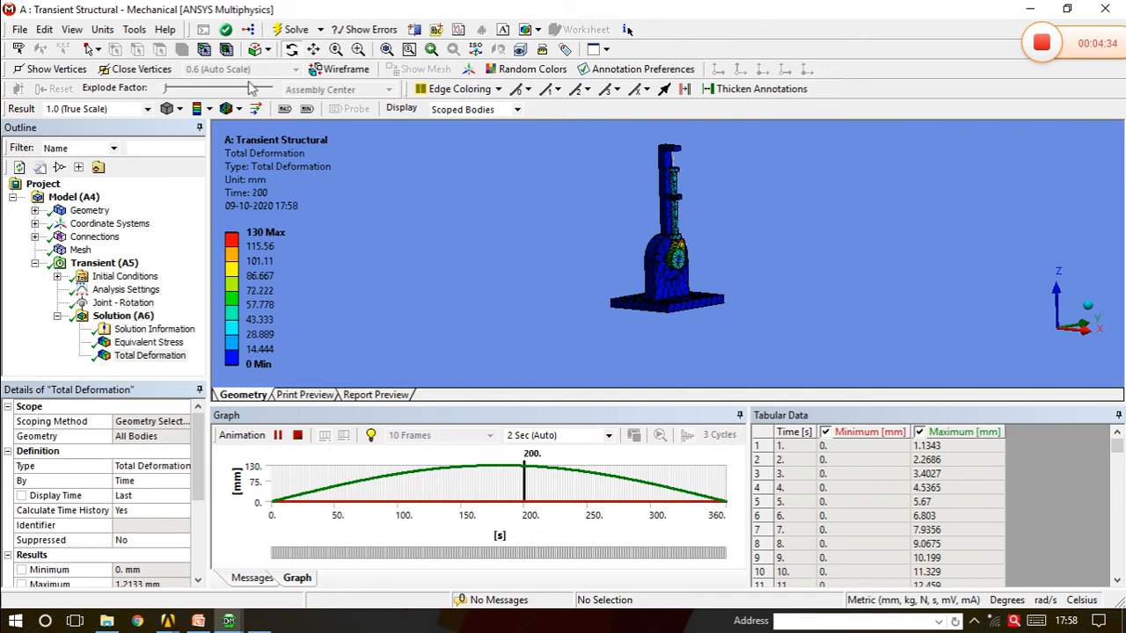
click(278, 436)
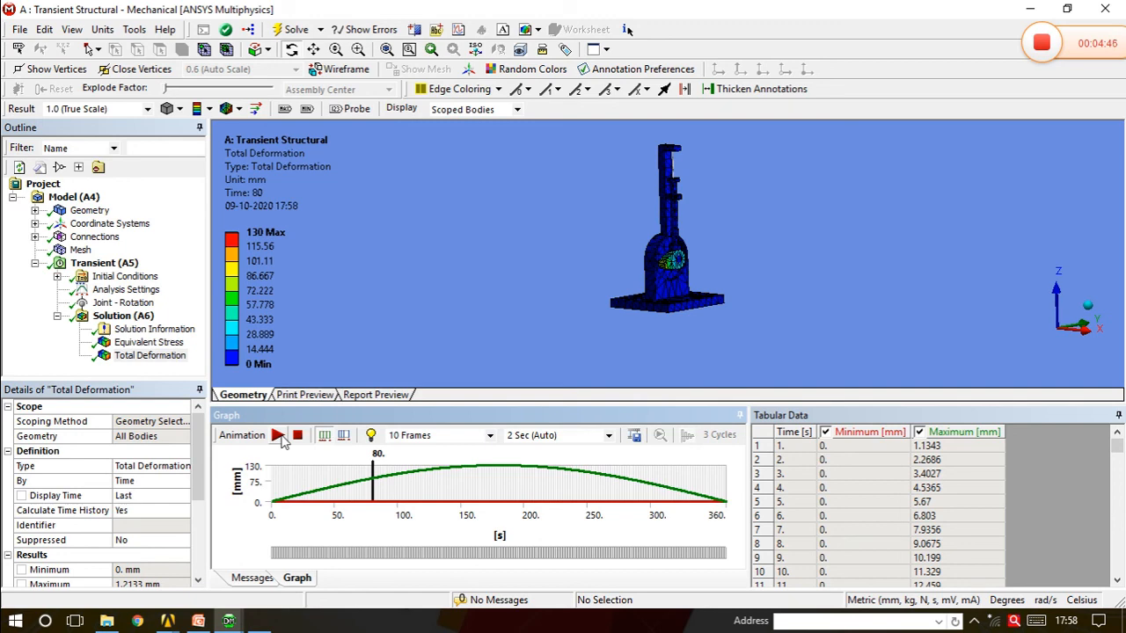
click(280, 436)
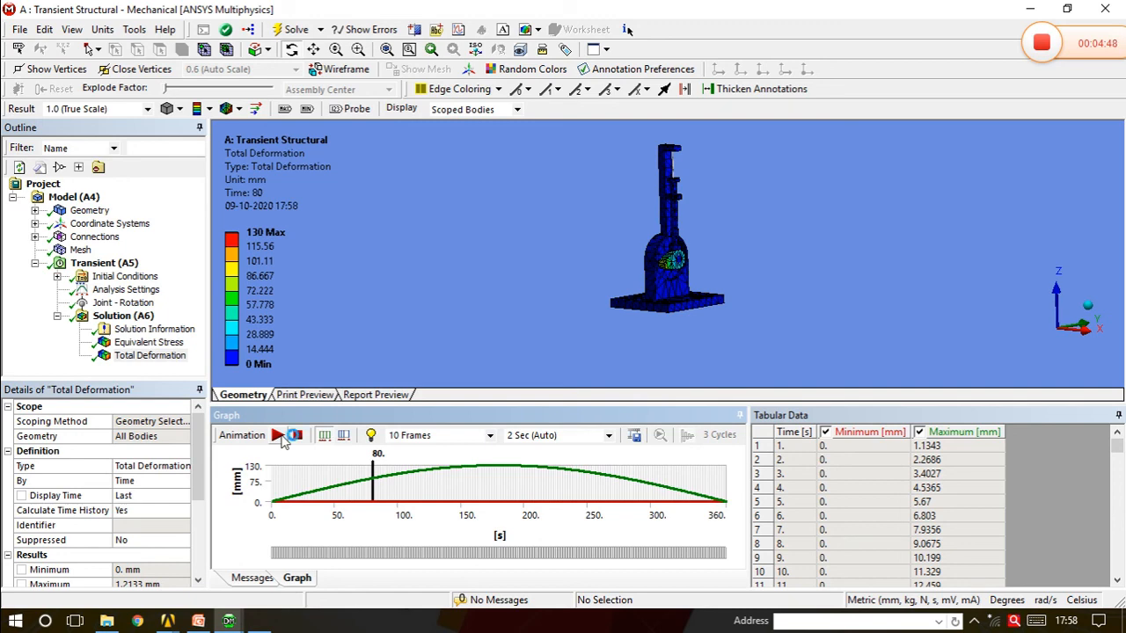